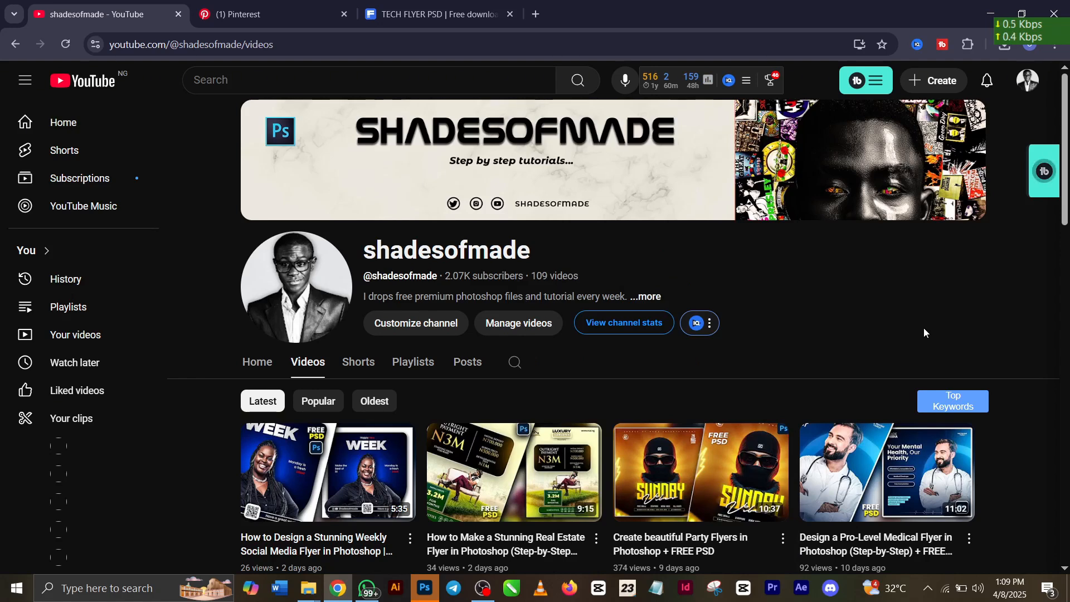
Close the TECH FLYER PSD page and look through the flyer design tutorials uploaded on the shadesofmade YouTube channel
{"action": "mouse_move", "coordinate": [698, 68]}
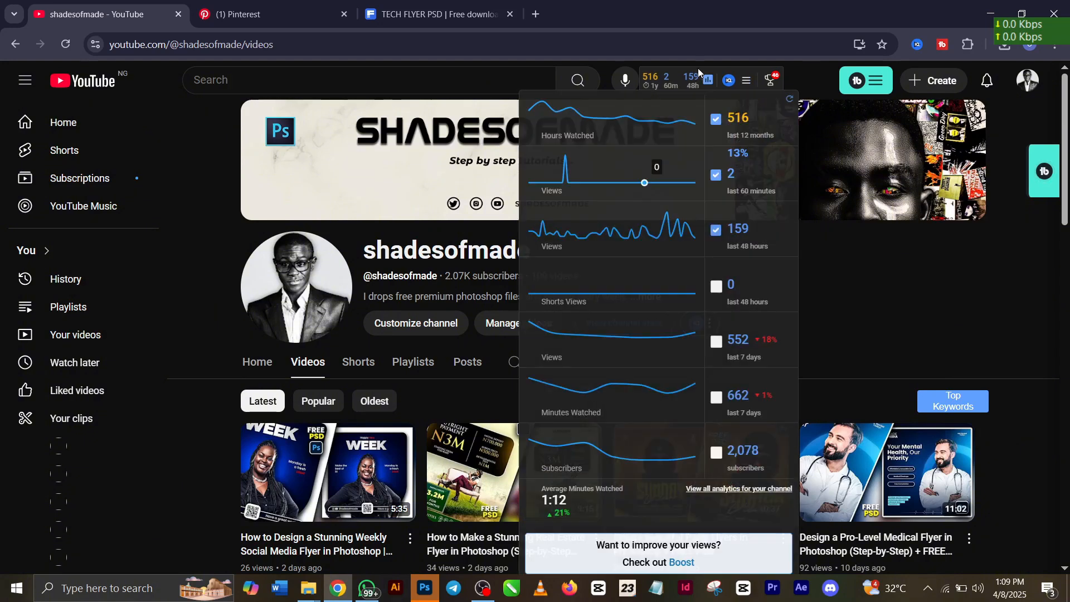
{"action": "left_click", "coordinate": [512, 11]}
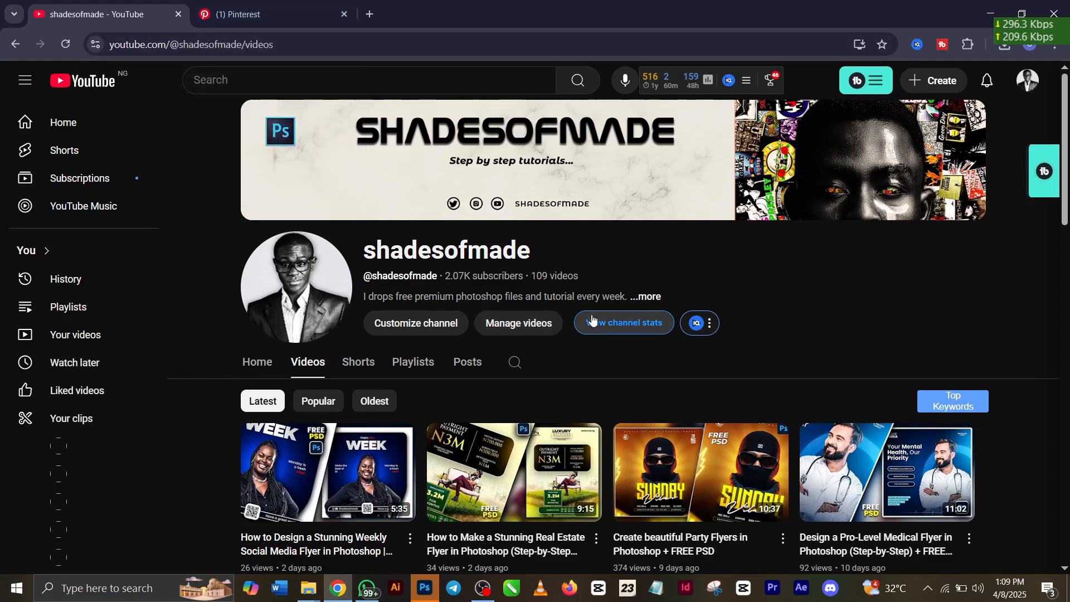
{"action": "scroll", "coordinate": [592, 319], "scroll_direction": "down", "scroll_amount": 6}
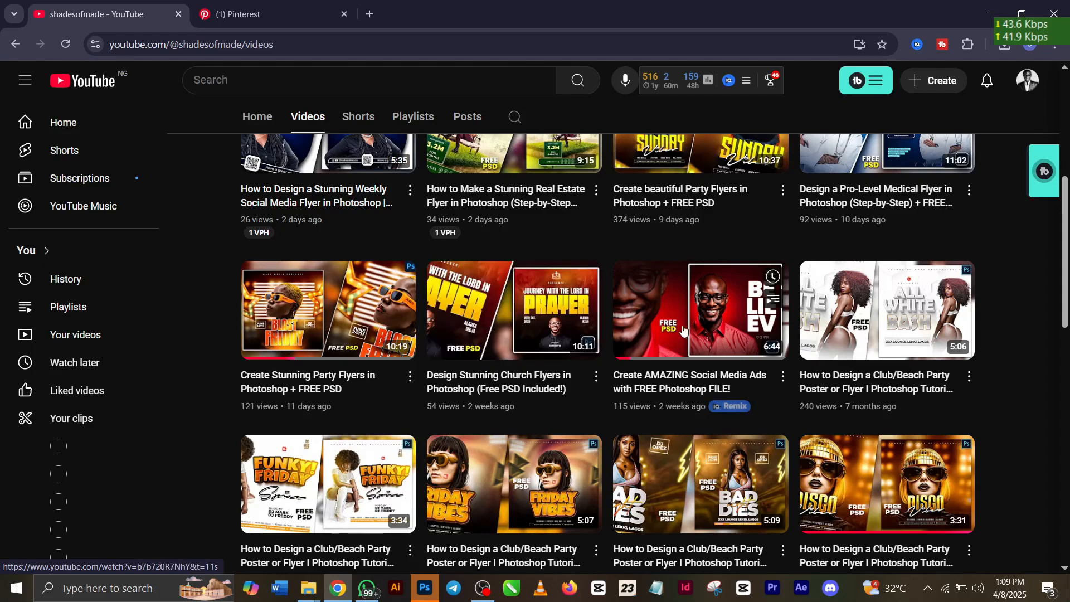
{"action": "scroll", "coordinate": [718, 322], "scroll_direction": "up", "scroll_amount": 5}
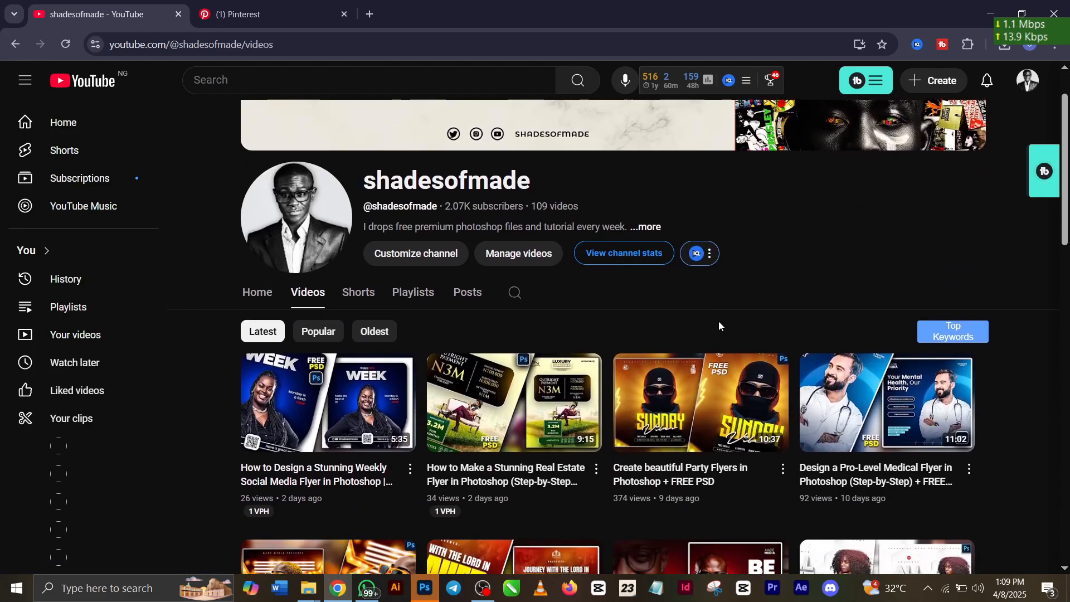
{"action": "scroll", "coordinate": [719, 326], "scroll_direction": "down", "scroll_amount": 2}
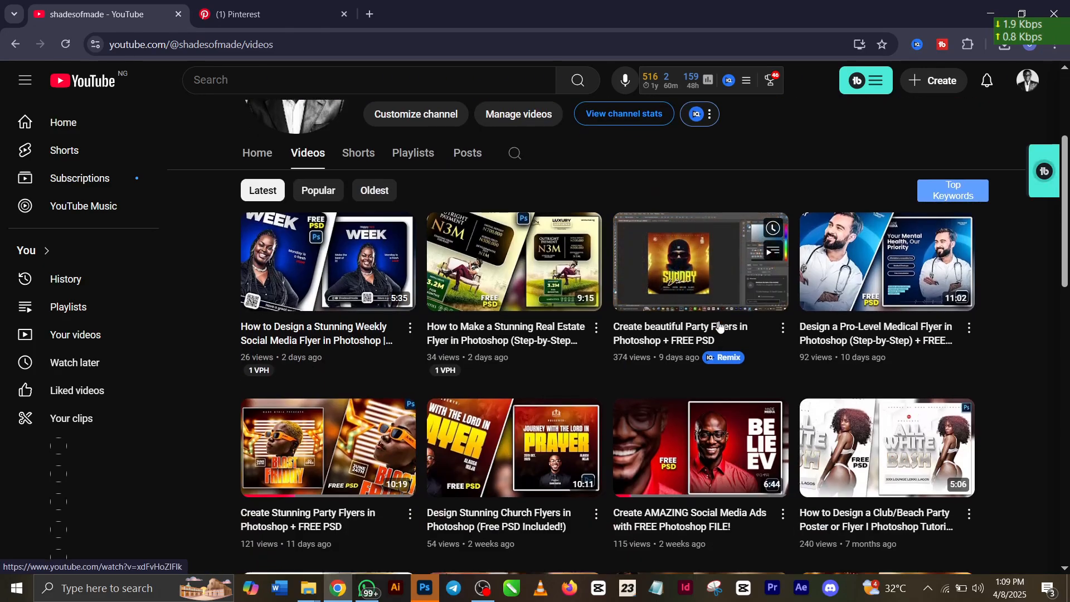
{"action": "scroll", "coordinate": [719, 326], "scroll_direction": "down", "scroll_amount": 3}
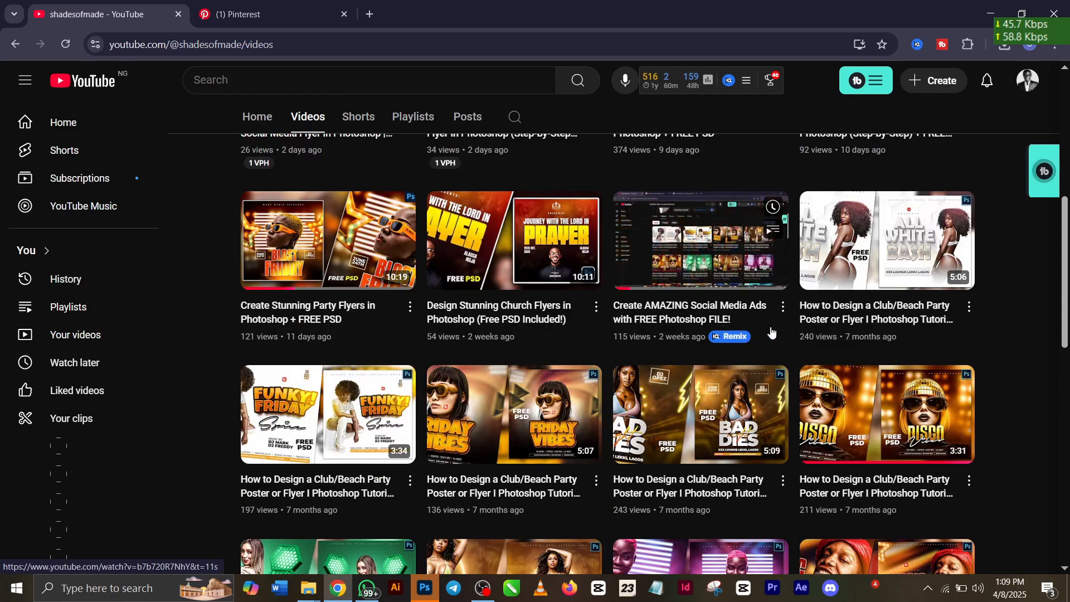
{"action": "scroll", "coordinate": [771, 332], "scroll_direction": "down", "scroll_amount": 3}
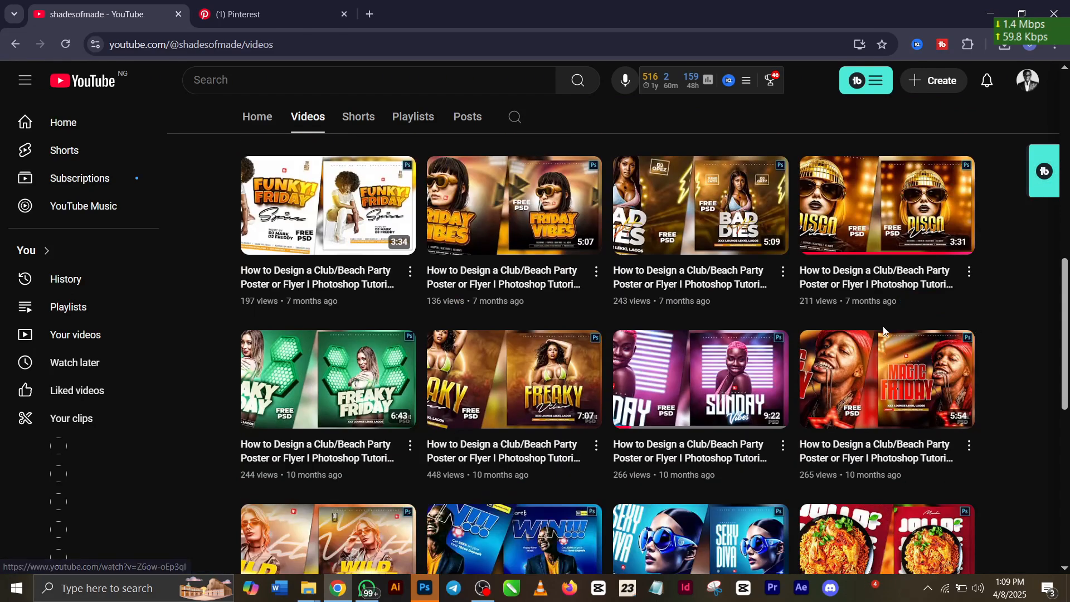
{"action": "scroll", "coordinate": [884, 330], "scroll_direction": "up", "scroll_amount": 15}
{"action": "scroll", "coordinate": [470, 355], "scroll_direction": "down", "scroll_amount": 3}
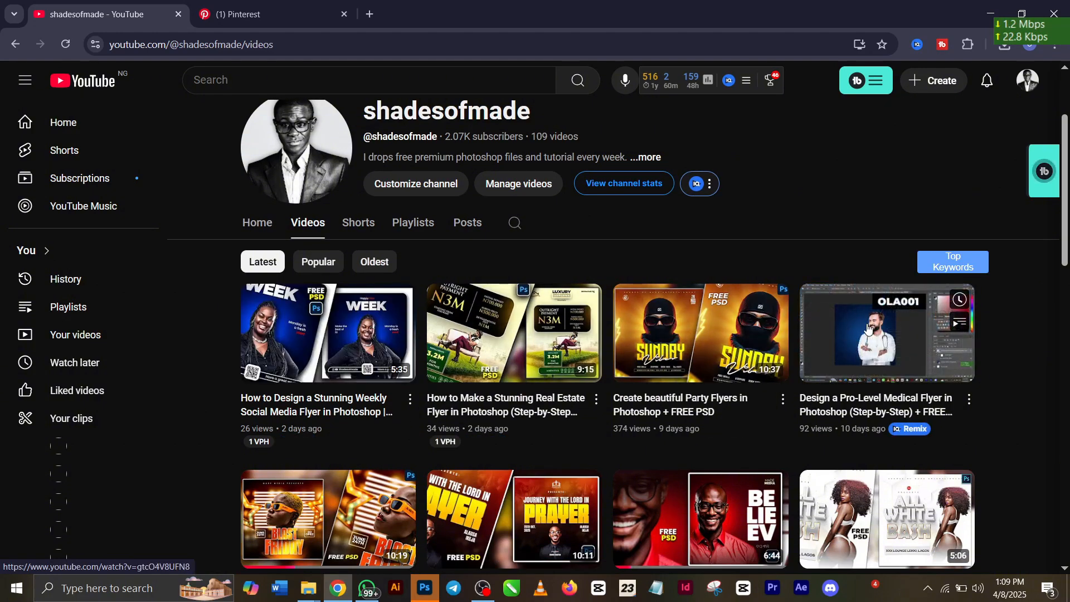
{"action": "scroll", "coordinate": [868, 329], "scroll_direction": "down", "scroll_amount": 5}
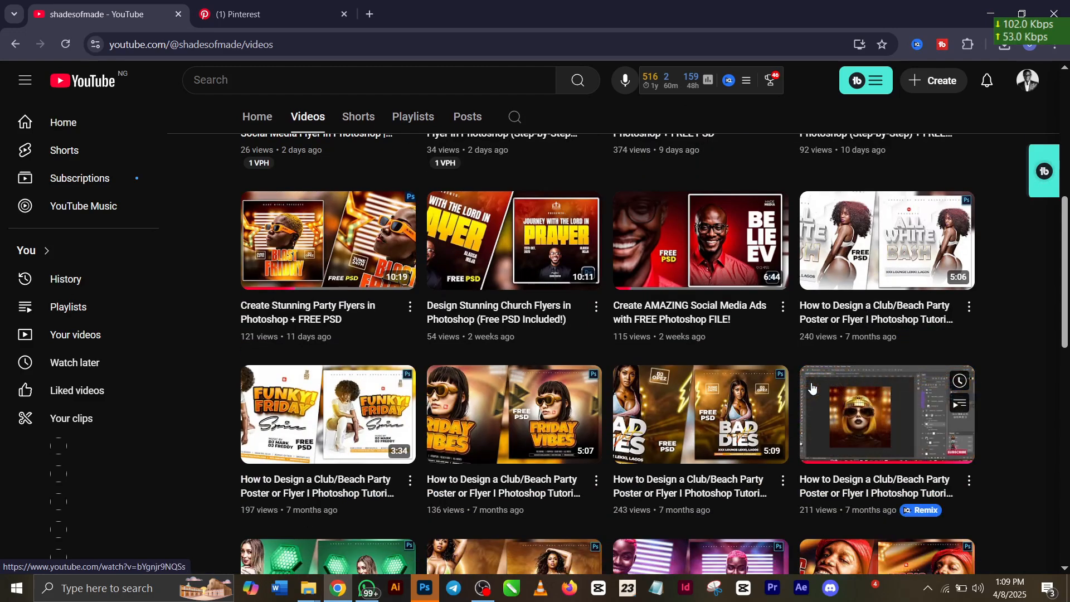
{"action": "scroll", "coordinate": [812, 388], "scroll_direction": "down", "scroll_amount": 7}
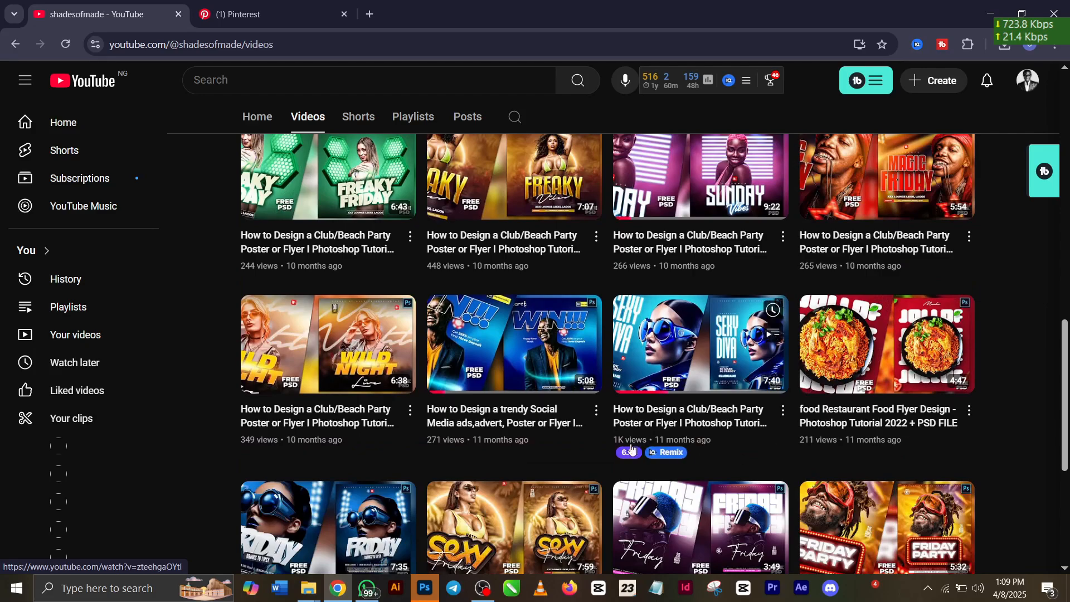
Switch to Photoshop and create a new 2000 x 2000 px RGB document at 300 pixels/inch
{"action": "left_click", "coordinate": [425, 588]}
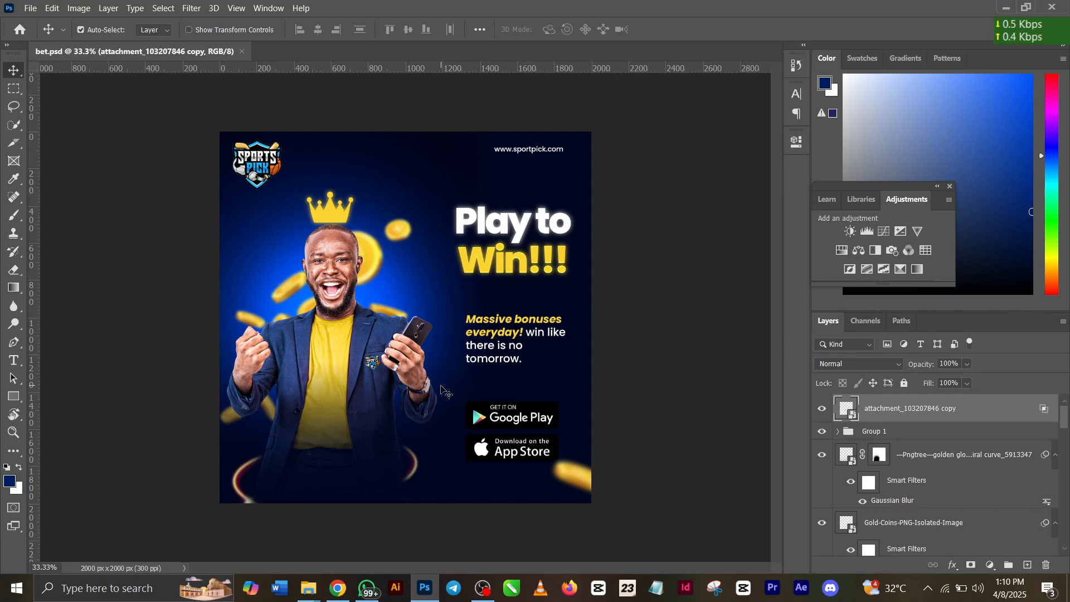
{"action": "key", "text": "ctrl+n"}
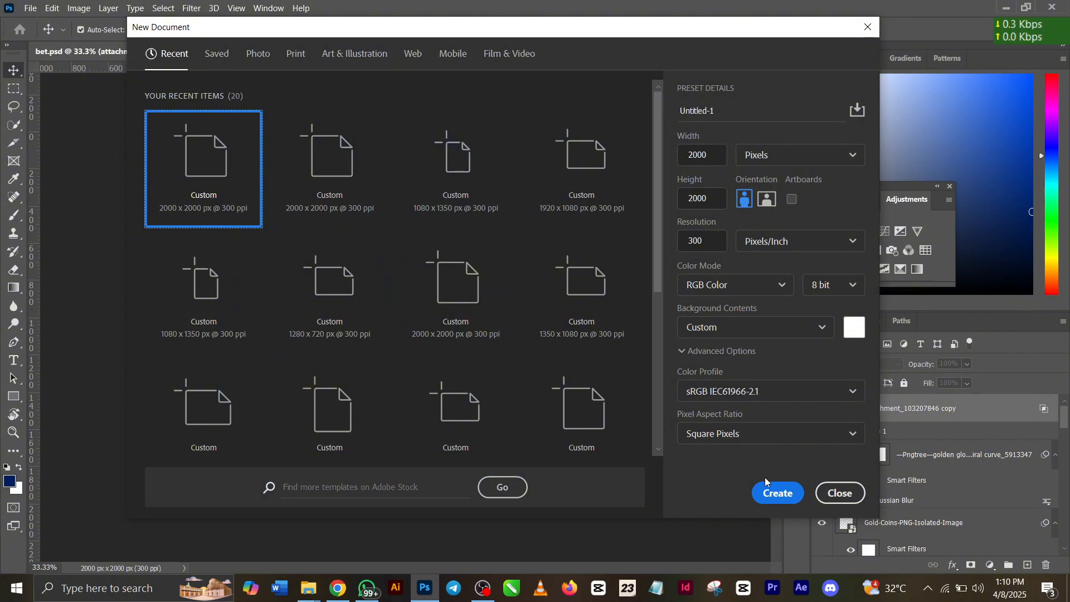
{"action": "left_click", "coordinate": [777, 494]}
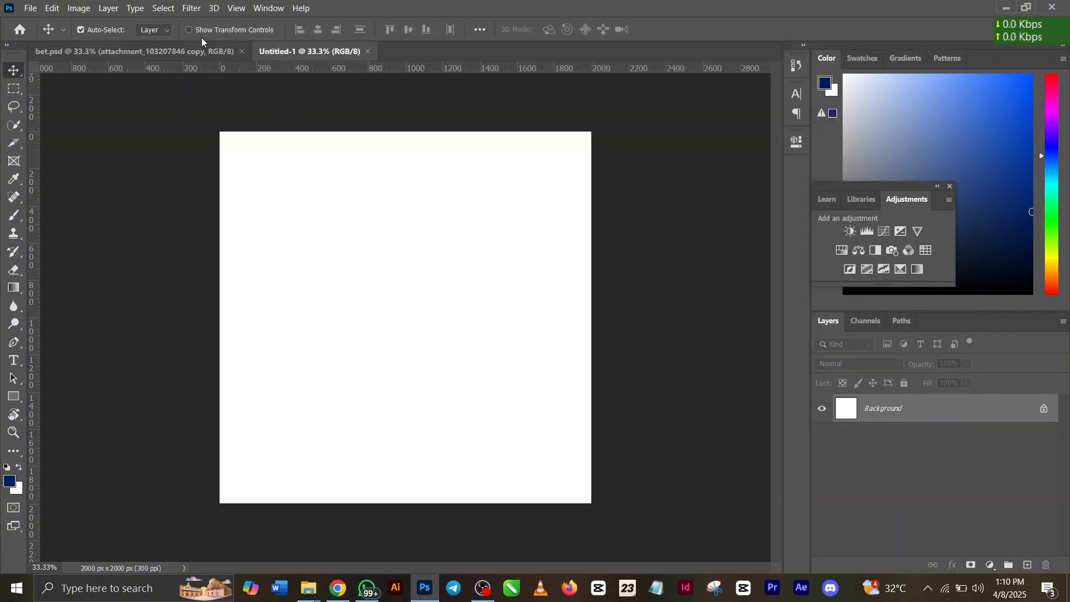
Copy the abstract-textured-backgound layer from bet.psd into the new Untitled-1 document
{"action": "key", "text": "ctrl+Tab"}
{"action": "scroll", "coordinate": [853, 512], "scroll_direction": "down", "scroll_amount": 10}
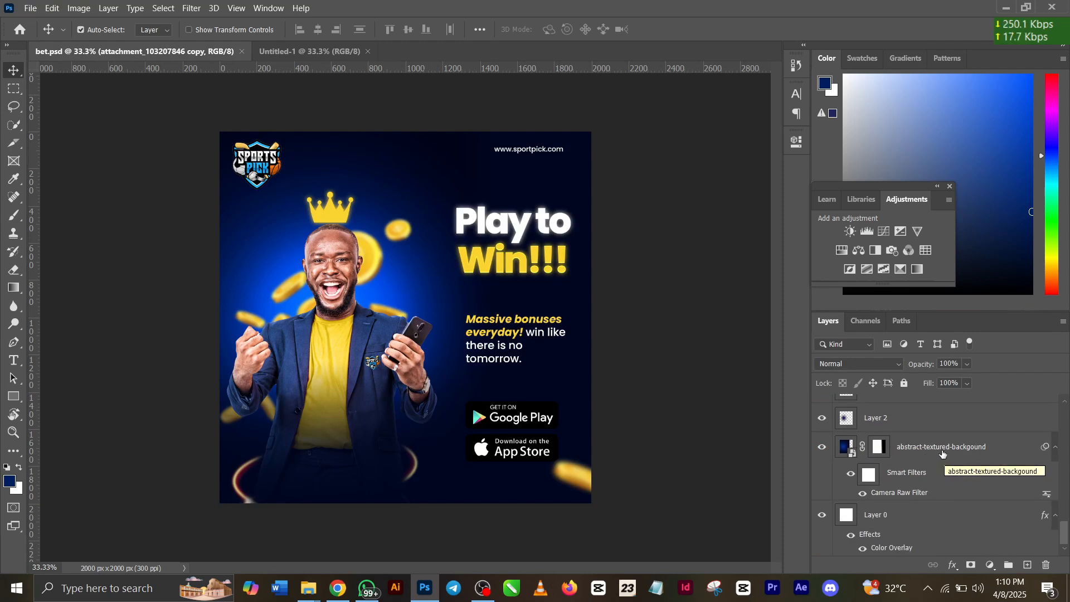
{"action": "left_click", "coordinate": [943, 453]}
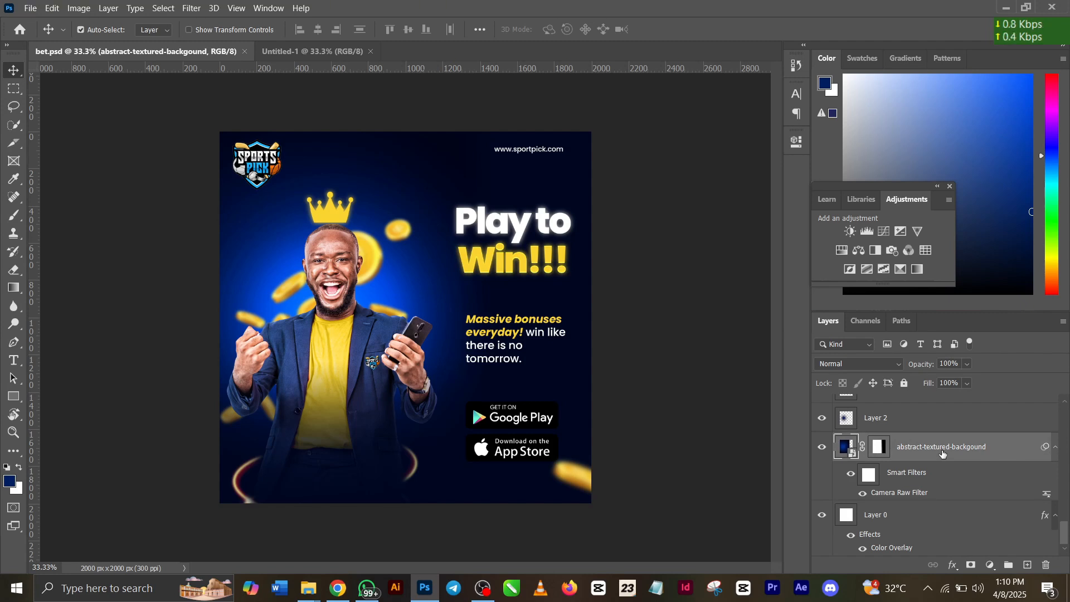
{"action": "key", "text": "ctrl"}
{"action": "left_click", "coordinate": [322, 51]}
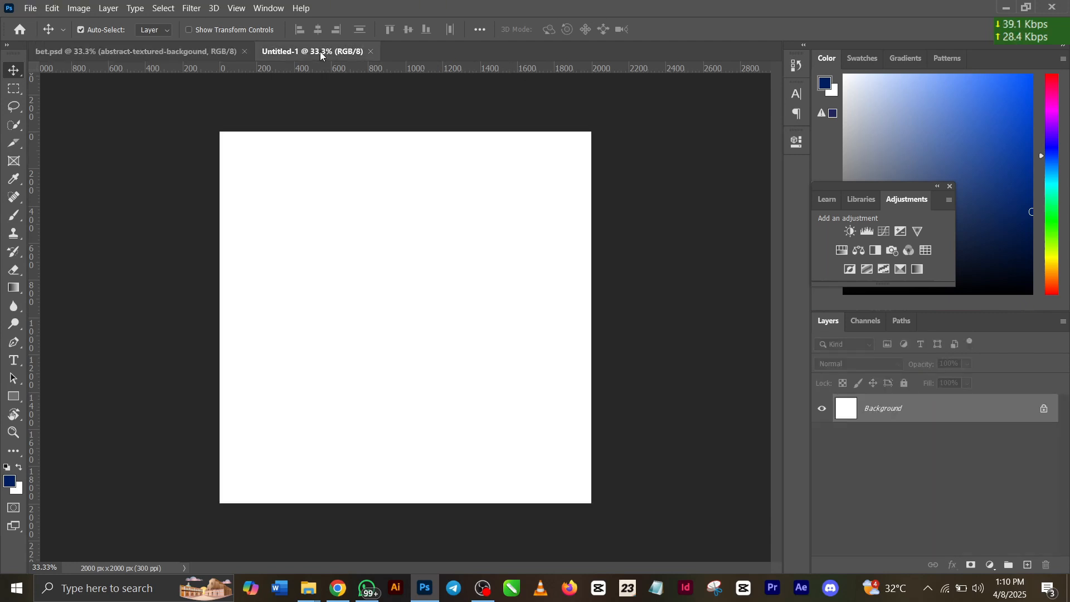
{"action": "key", "text": "ctrl"}
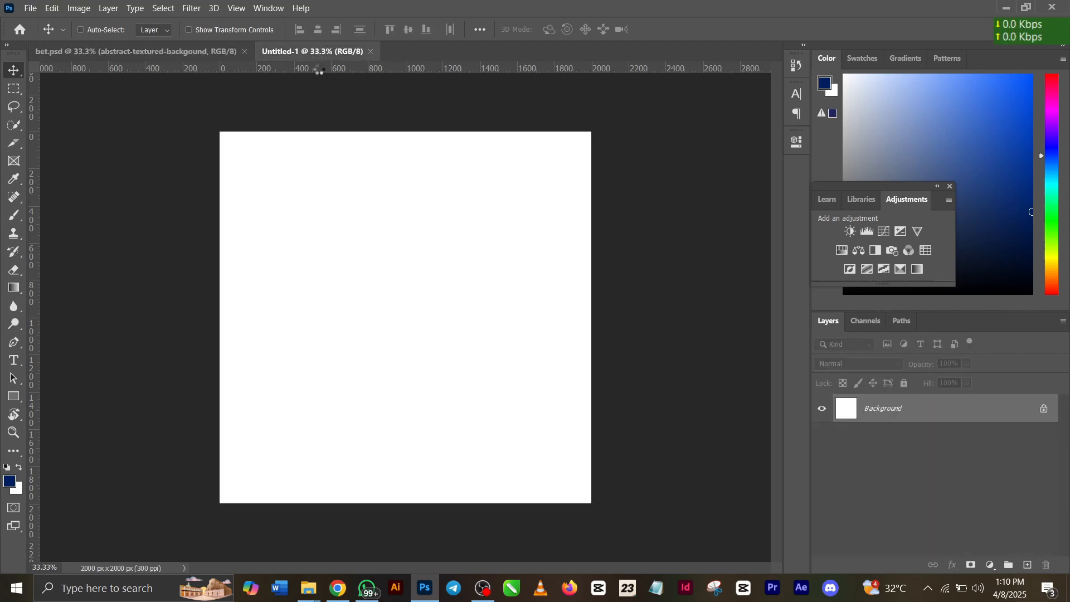
{"action": "left_click_drag", "start_coordinate": [319, 70], "coordinate": [313, 189]}
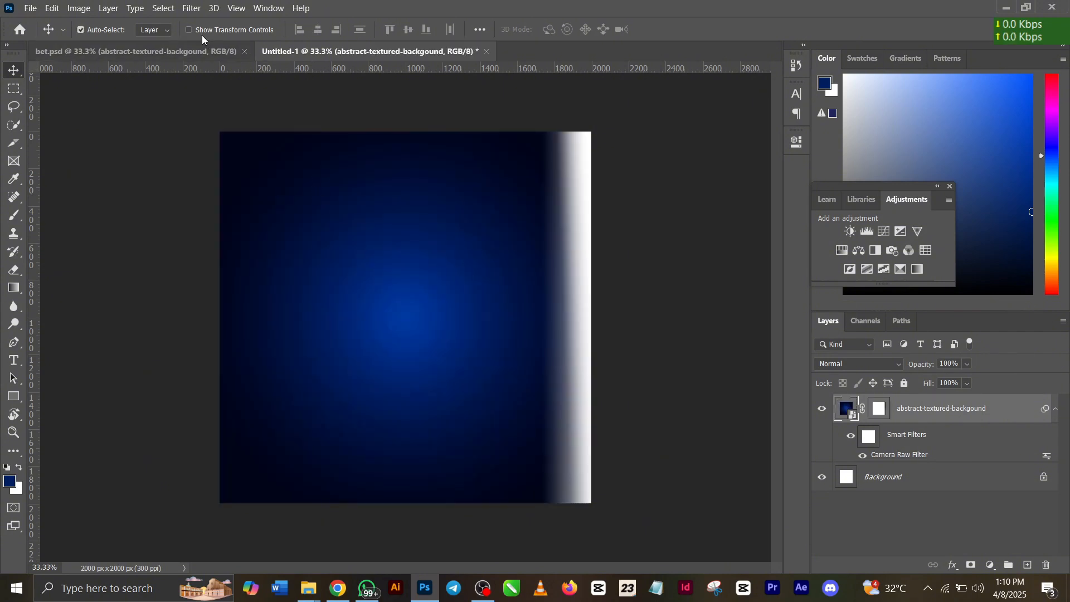
Compare with bet.psd, dismiss the chat notification, and shift the blue background layer left and up to the canvas's top edge
{"action": "left_click", "coordinate": [201, 58]}
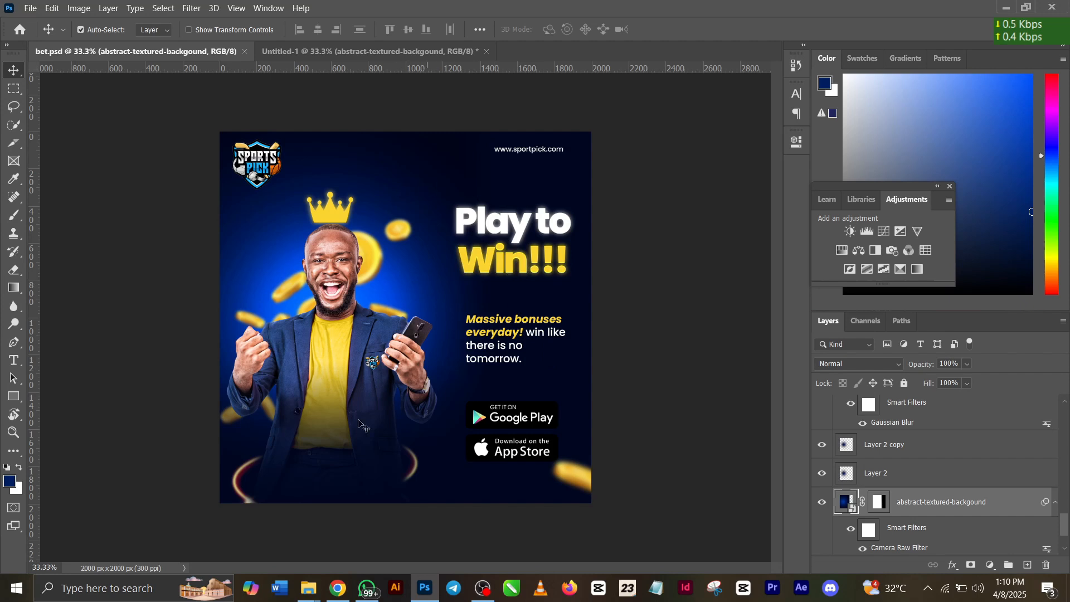
{"action": "left_click", "coordinate": [397, 51]}
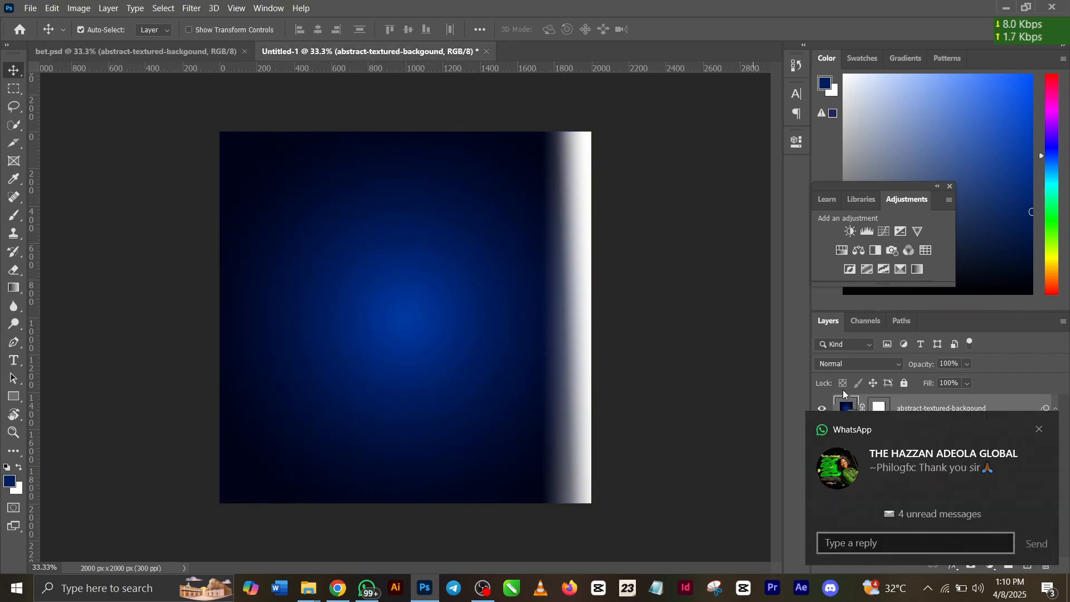
{"action": "left_click", "coordinate": [1040, 429]}
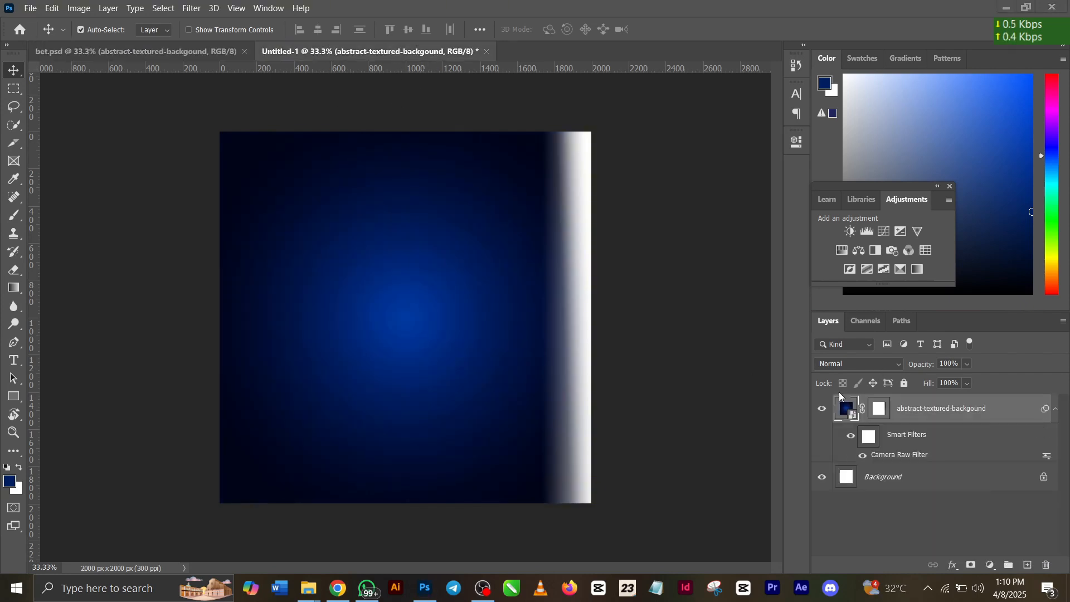
{"action": "left_click_drag", "start_coordinate": [507, 348], "coordinate": [428, 350]}
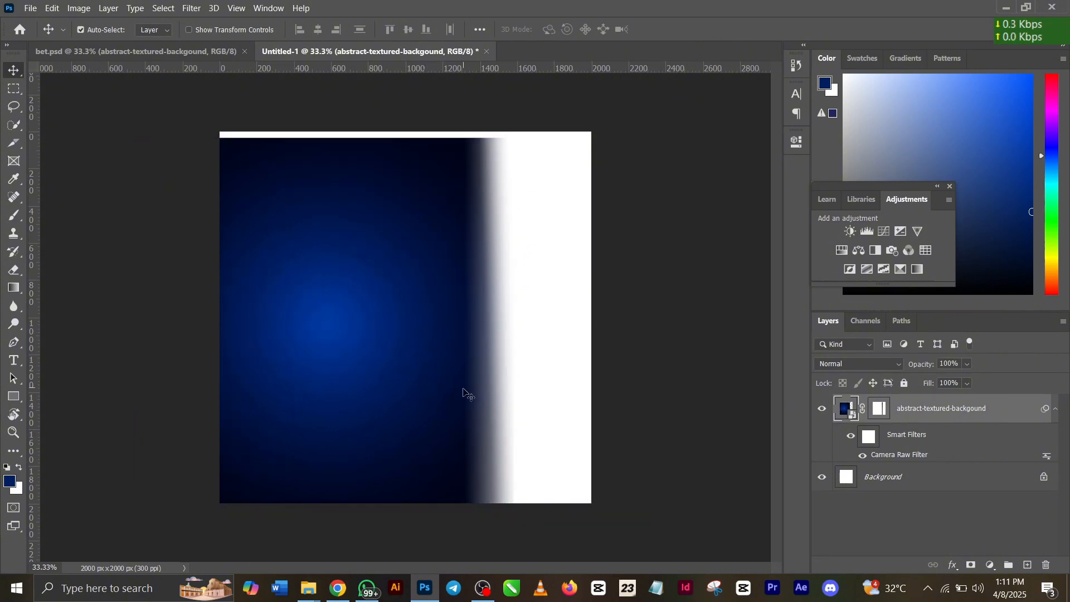
{"action": "key", "text": "Up"}
{"action": "key", "text": "Up"}
{"action": "key", "text": "Up"}
{"action": "key", "text": "Up"}
{"action": "key", "text": "Up"}
{"action": "key", "text": "Up"}
{"action": "key", "text": "Up"}
{"action": "key", "text": "Up"}
{"action": "key", "text": "Up"}
{"action": "key", "text": "Up"}
{"action": "key", "text": "Up"}
{"action": "key", "text": "Up"}
{"action": "key", "text": "Up"}
{"action": "key", "text": "Up"}
{"action": "key", "text": "Up"}
{"action": "key", "text": "Up"}
{"action": "key", "text": "Up"}
{"action": "key", "text": "Up"}
{"action": "key", "text": "Up"}
{"action": "key", "text": "Up"}
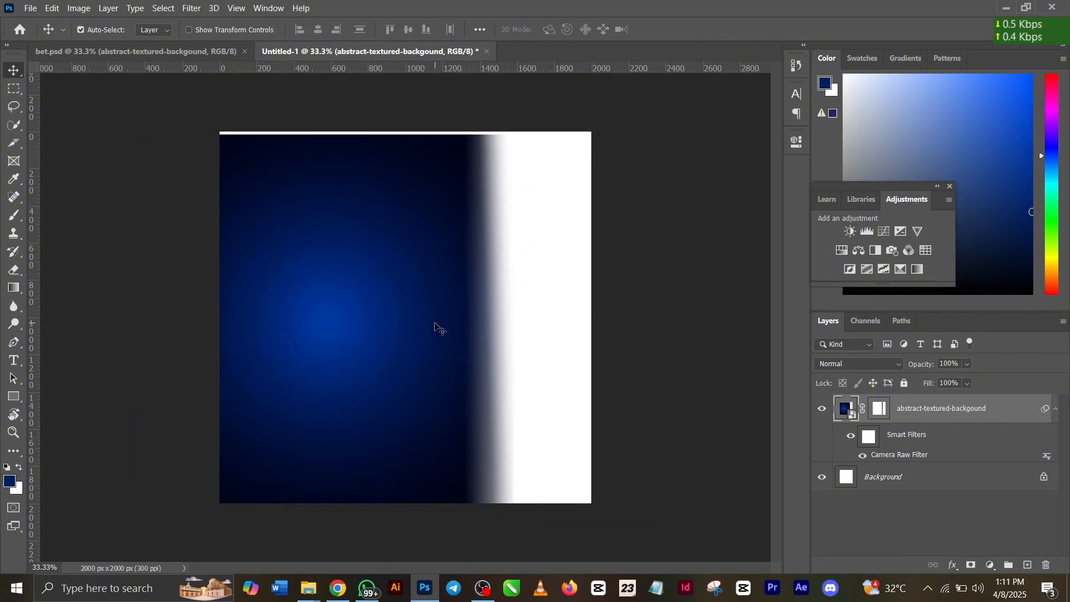
Draw a rectangle of about 2284 x 2370 px covering the whole canvas, directly above the Background layer
{"action": "left_click", "coordinate": [923, 479]}
{"action": "left_click", "coordinate": [13, 396]}
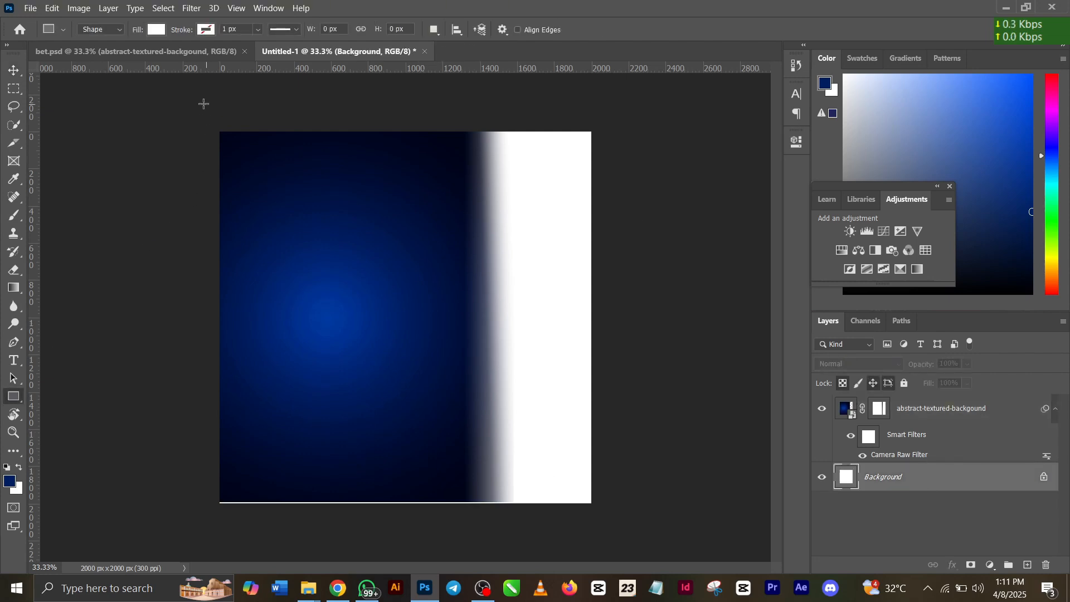
{"action": "left_click_drag", "start_coordinate": [204, 104], "coordinate": [628, 542]}
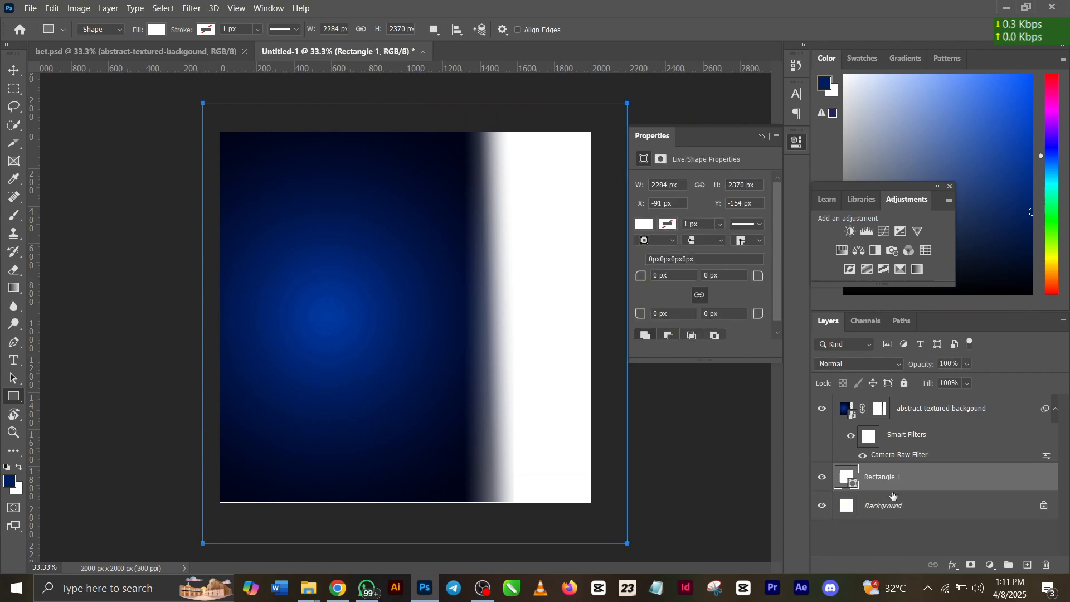
Fill the rectangle with dark navy 00051d sampled from the background image, and shift the blue glow layer slightly left
{"action": "double_click", "coordinate": [854, 484]}
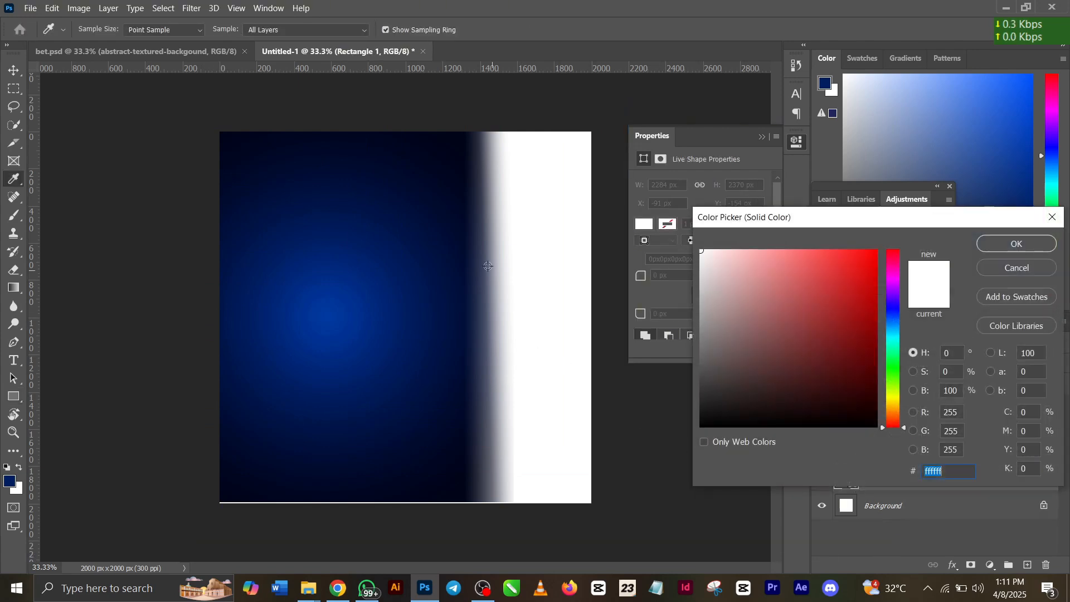
{"action": "left_click", "coordinate": [457, 243]}
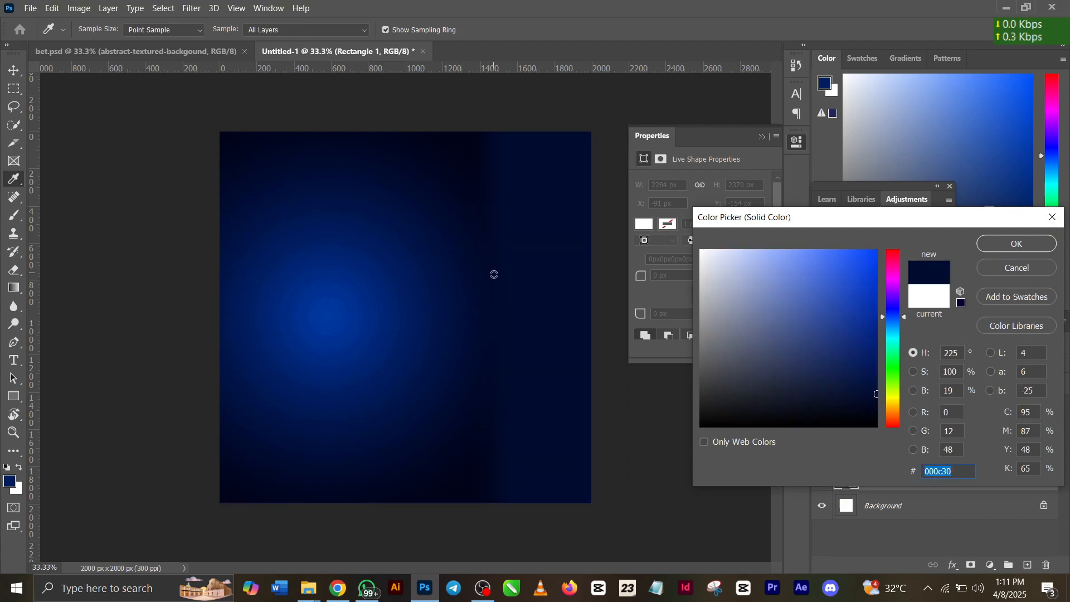
{"action": "left_click", "coordinate": [452, 173]}
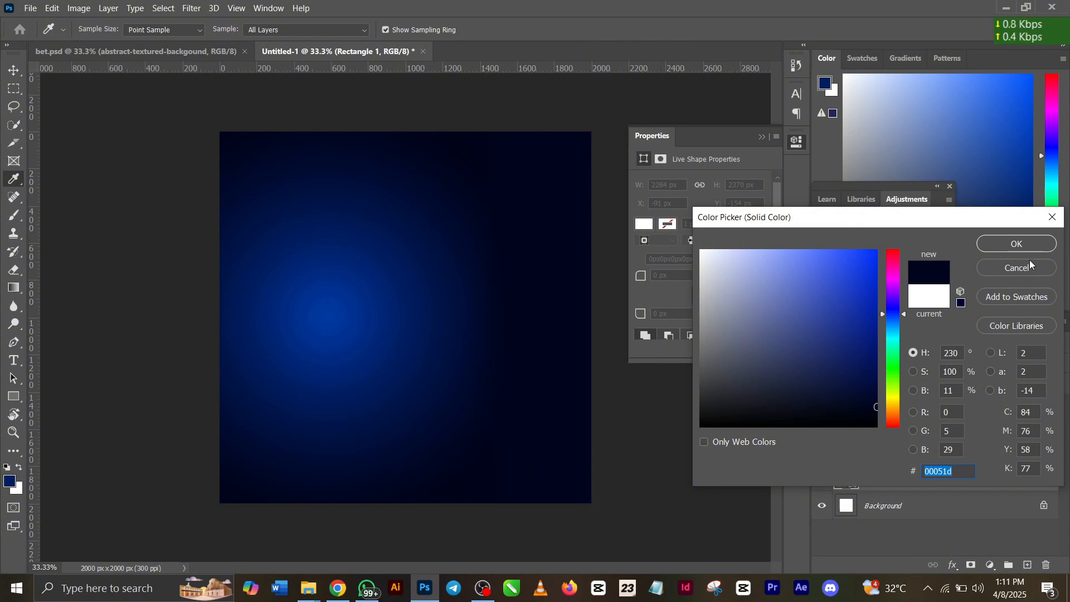
{"action": "left_click", "coordinate": [1016, 244]}
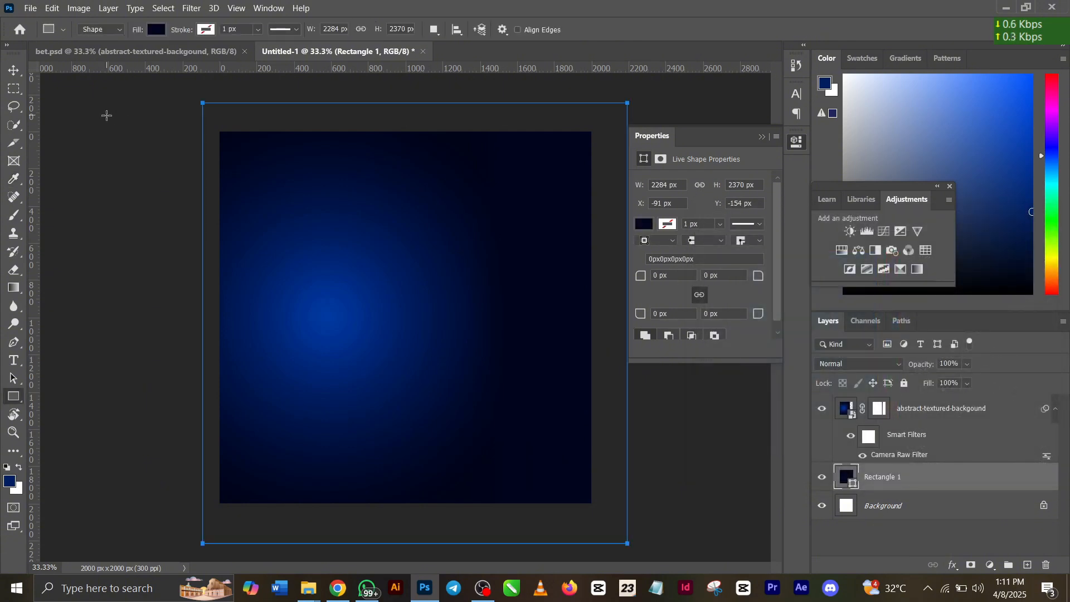
{"action": "key", "text": "v"}
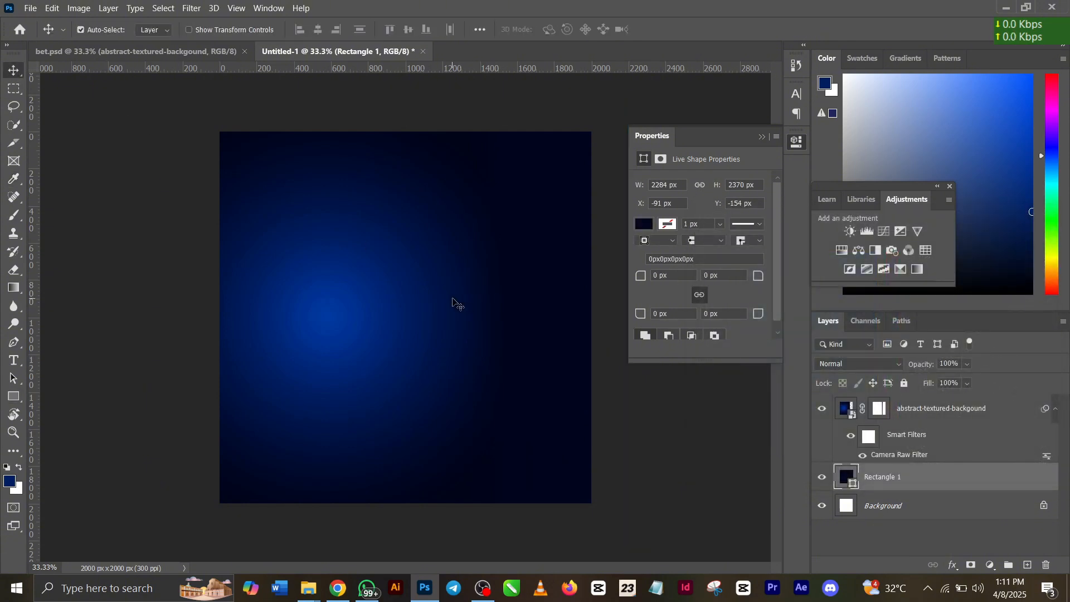
{"action": "left_click_drag", "start_coordinate": [452, 304], "coordinate": [449, 301]}
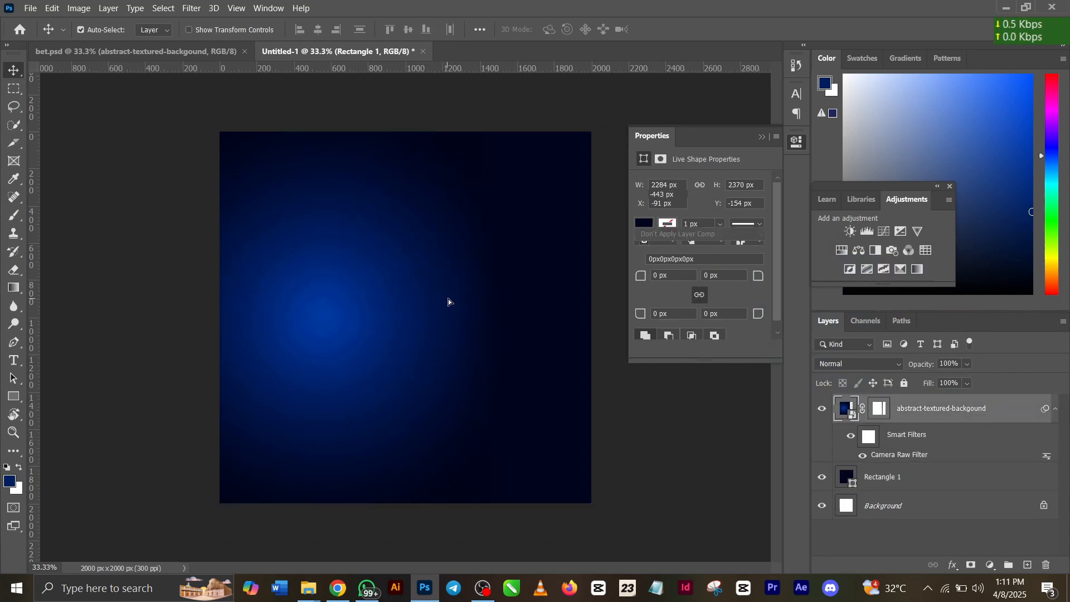
Copy the man's Layer 1 from bet.psd into Untitled-1 and position it at about X -204 px, Y 248 px
{"action": "left_click", "coordinate": [136, 51]}
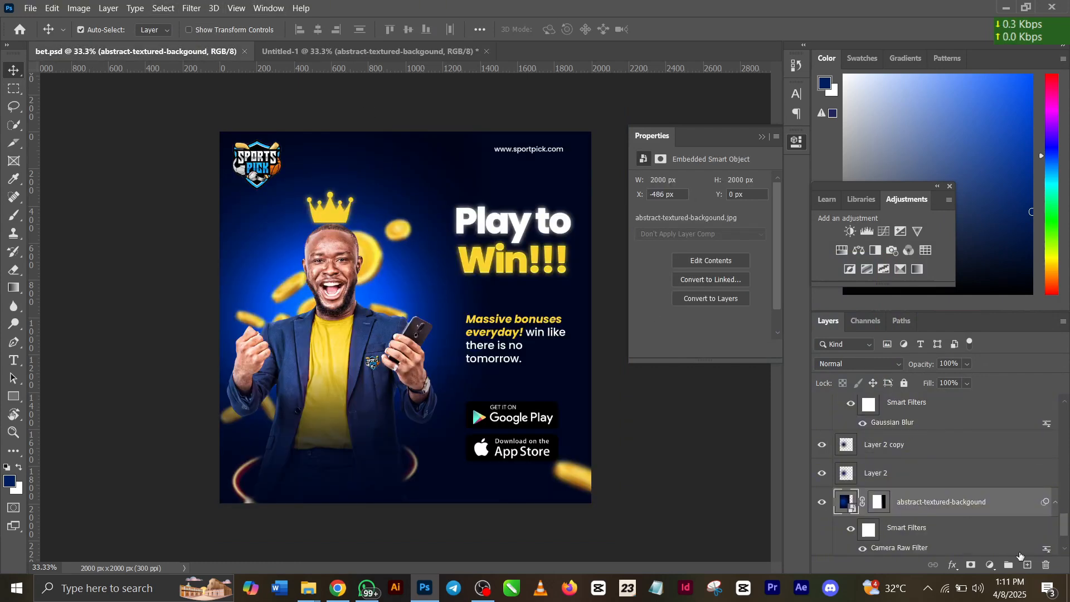
{"action": "scroll", "coordinate": [915, 498], "scroll_direction": "up", "scroll_amount": 4}
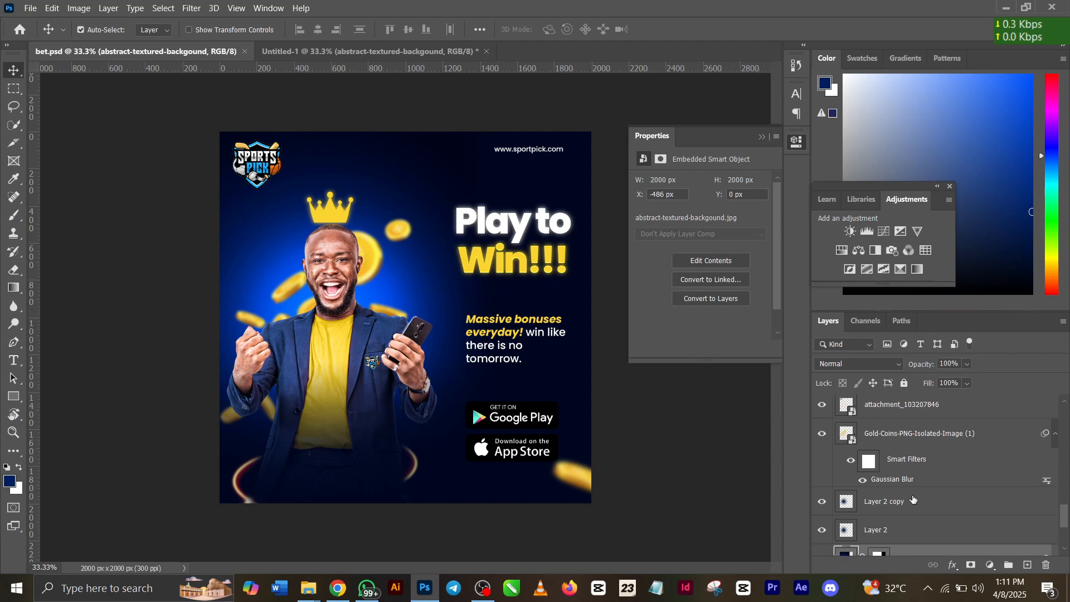
{"action": "scroll", "coordinate": [912, 474], "scroll_direction": "up", "scroll_amount": 2}
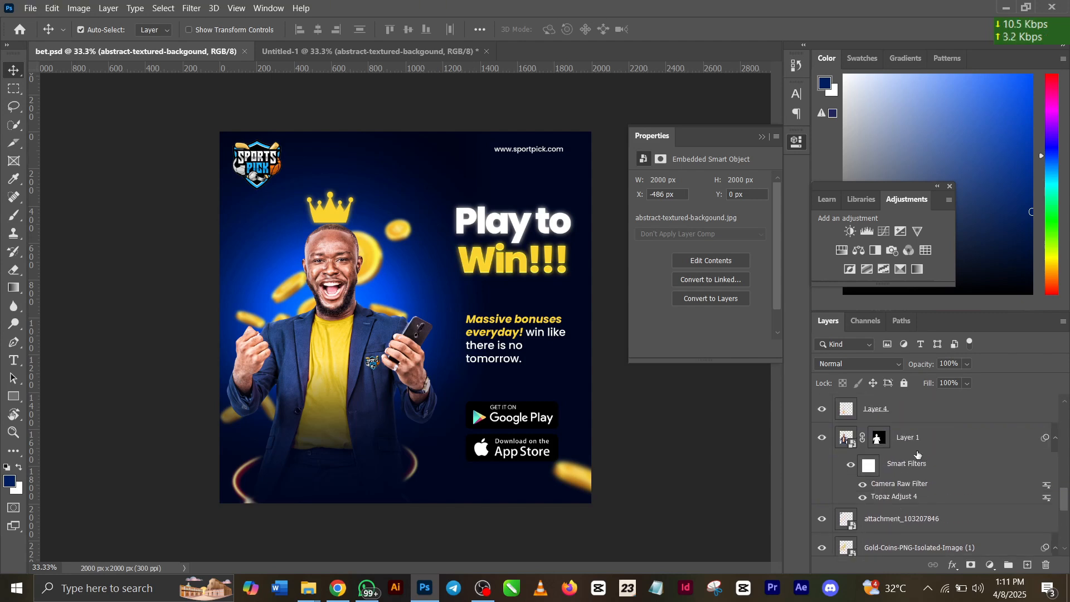
{"action": "left_click", "coordinate": [931, 445]}
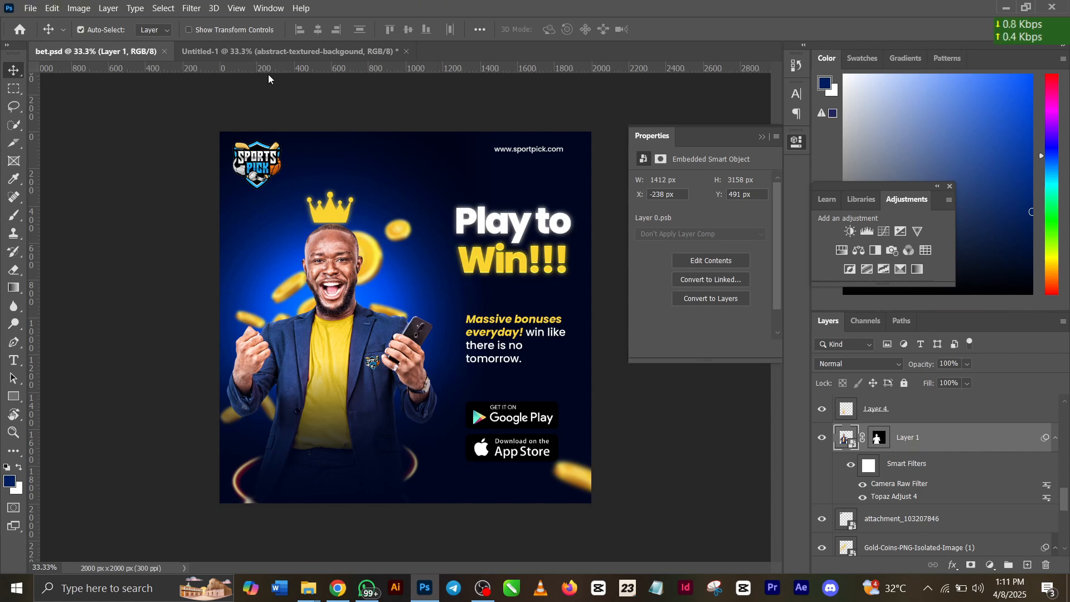
{"action": "left_click", "coordinate": [284, 50]}
{"action": "key", "text": "ctrl+alt+f"}
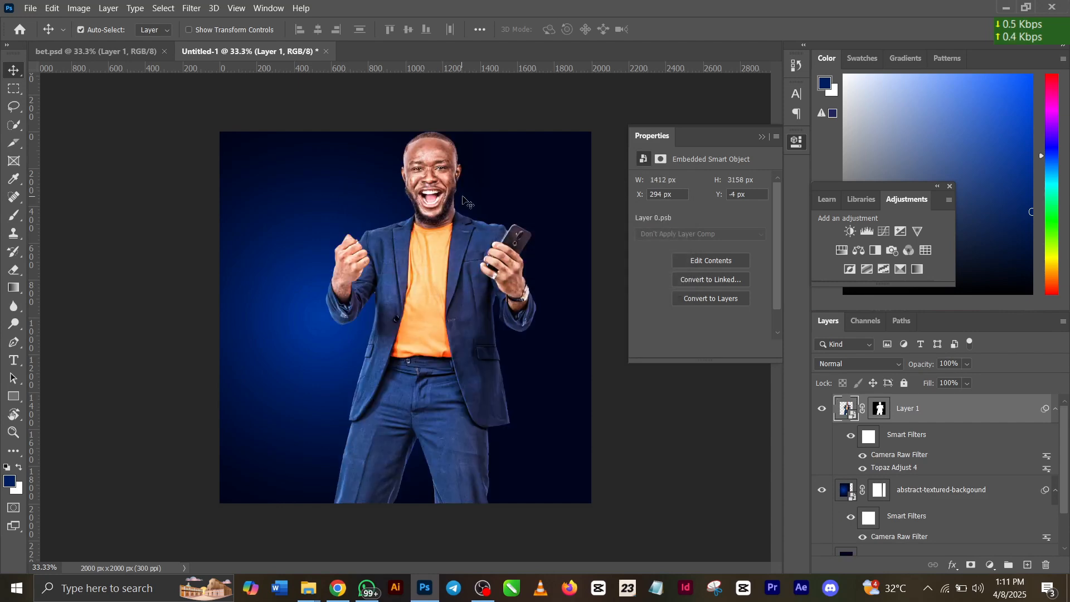
{"action": "left_click_drag", "start_coordinate": [440, 203], "coordinate": [351, 245]}
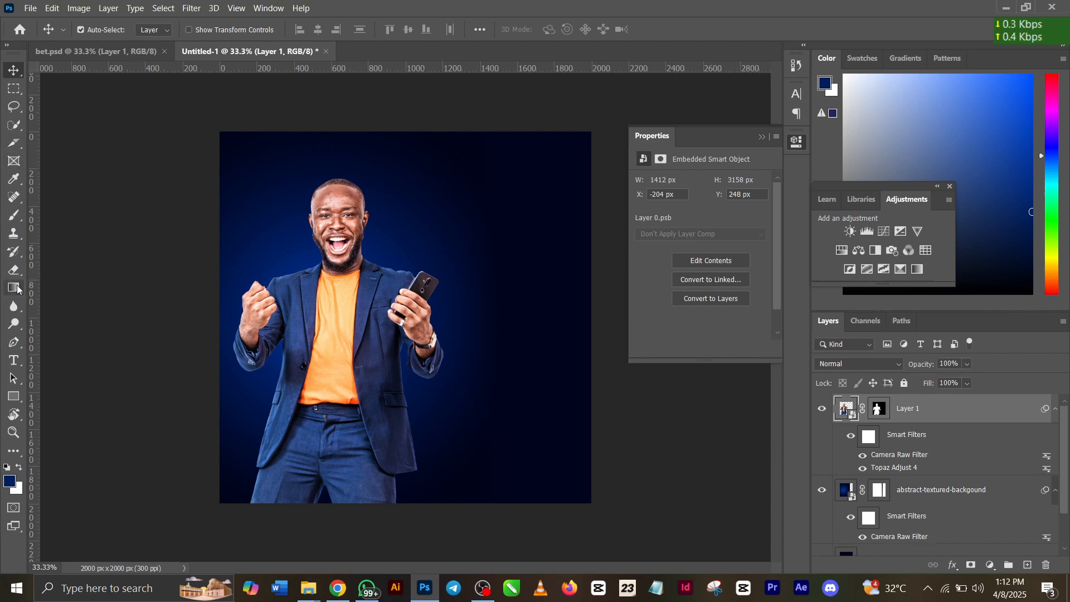
Select the man's orange shirt with the Quick Selection tool in add mode and copy the selection onto its own layer
{"action": "left_click", "coordinate": [15, 126]}
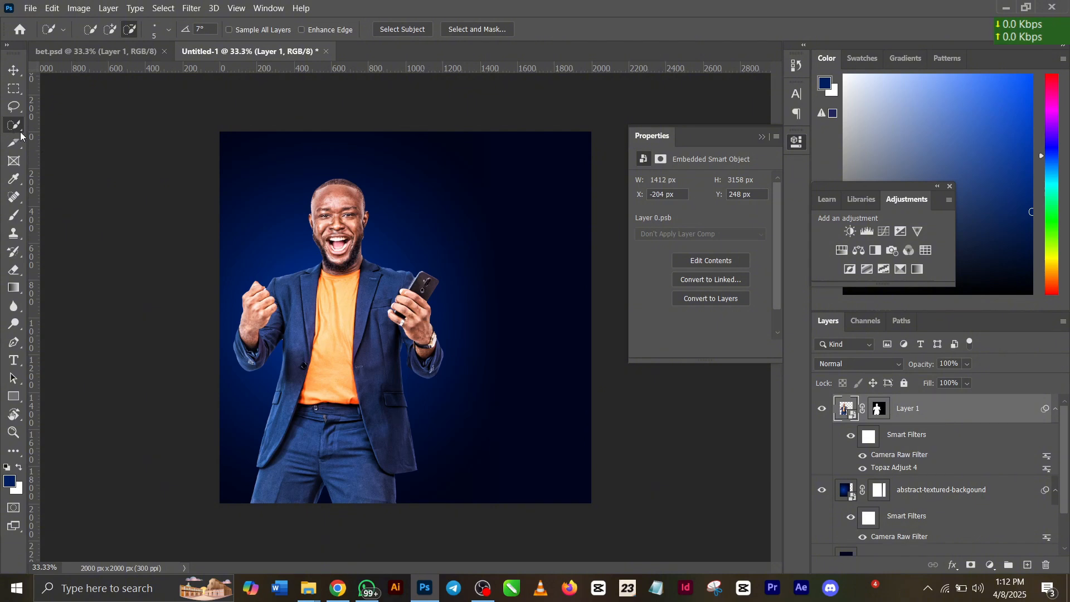
{"action": "left_click", "coordinate": [110, 28]}
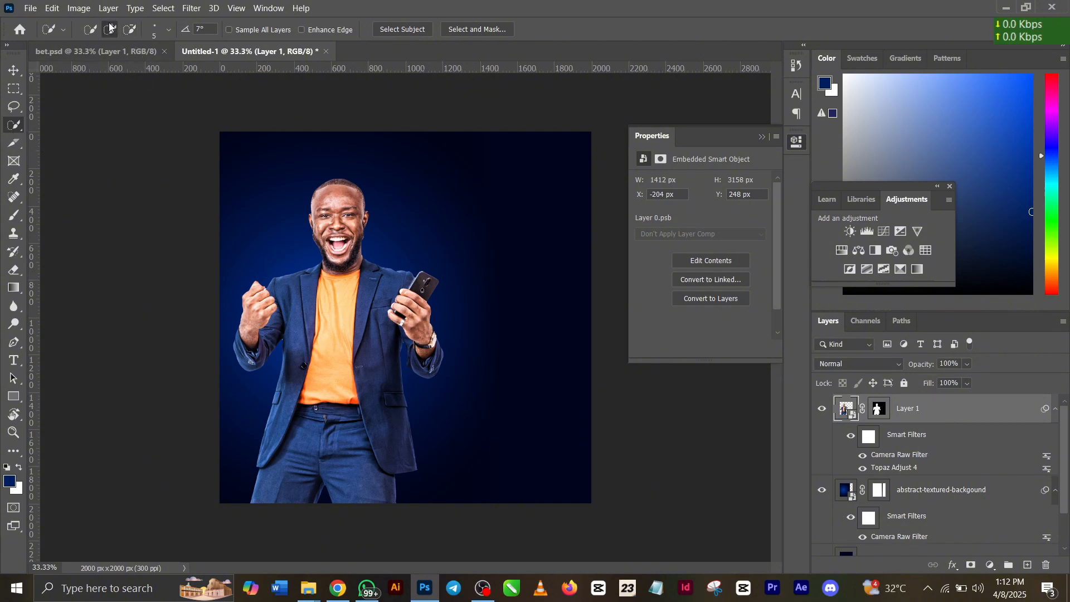
{"action": "right_click", "coordinate": [12, 128]}
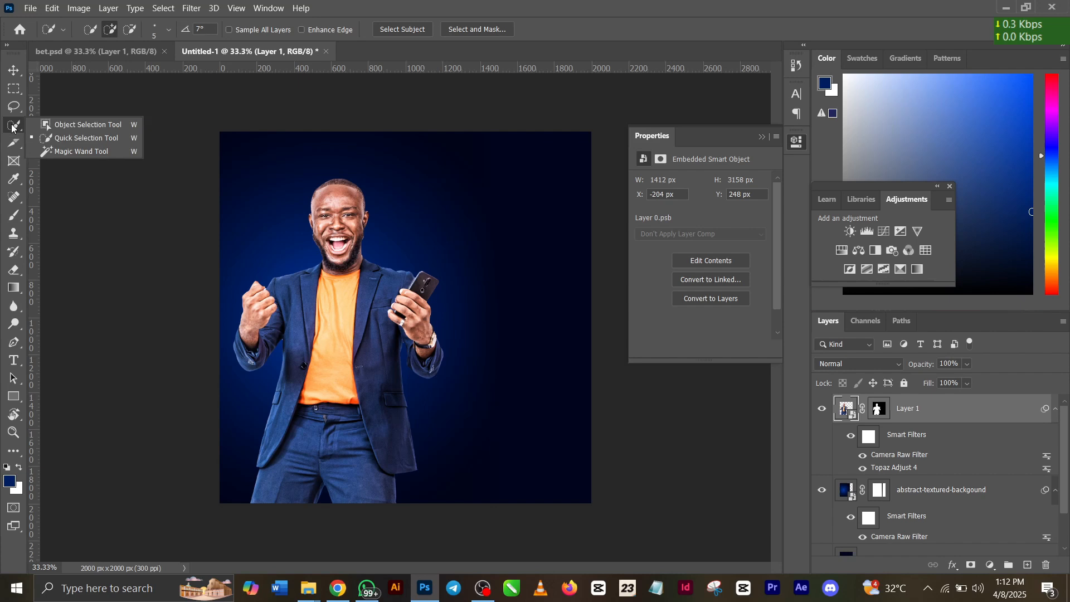
{"action": "left_click", "coordinate": [78, 140]}
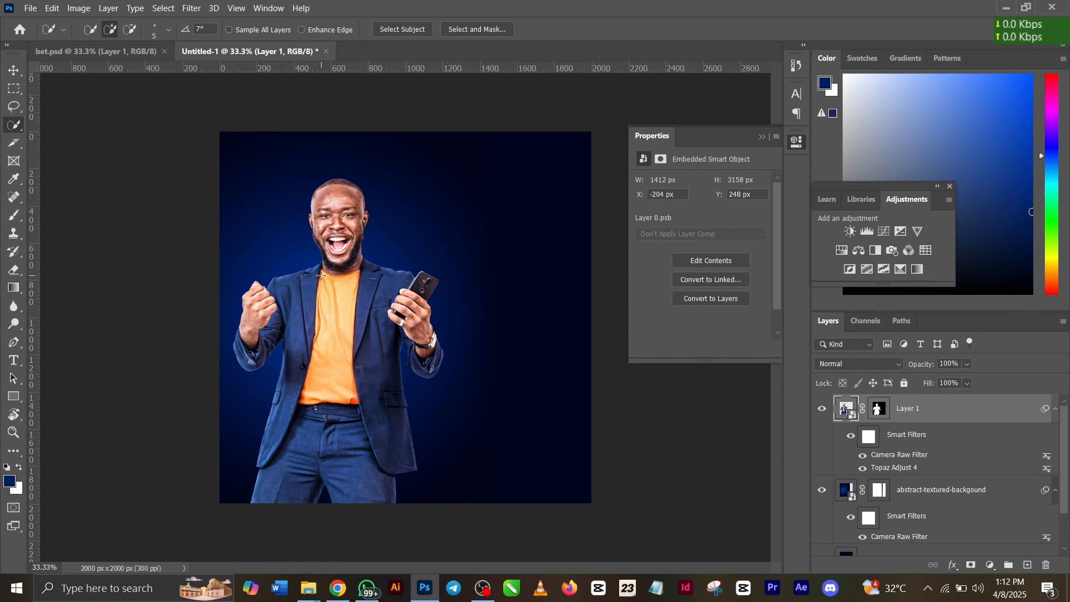
{"action": "left_click_drag", "start_coordinate": [321, 275], "coordinate": [333, 343]}
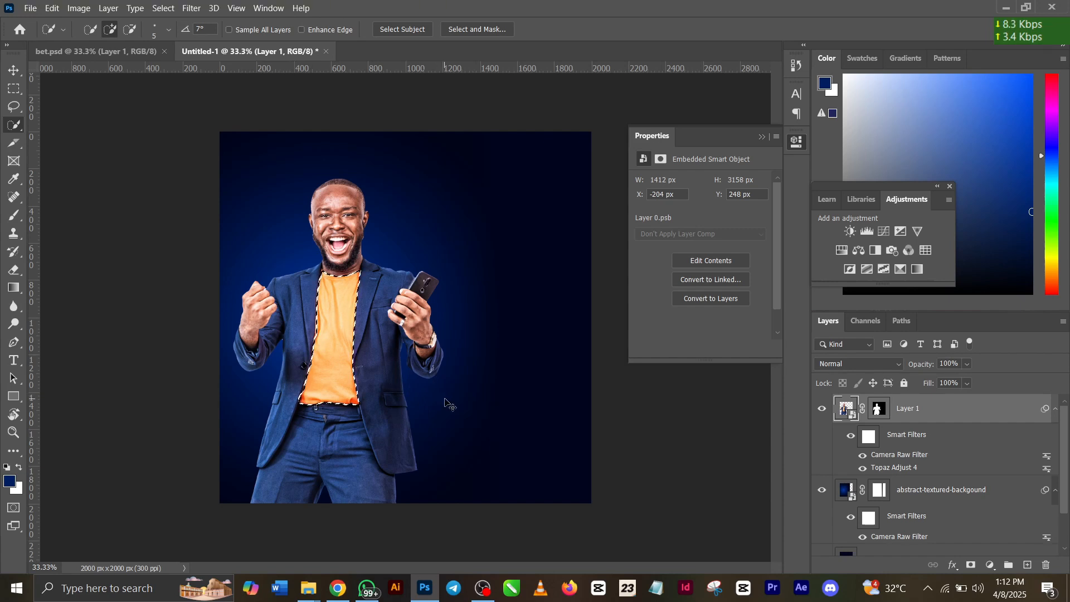
{"action": "key", "text": "ctrl+j"}
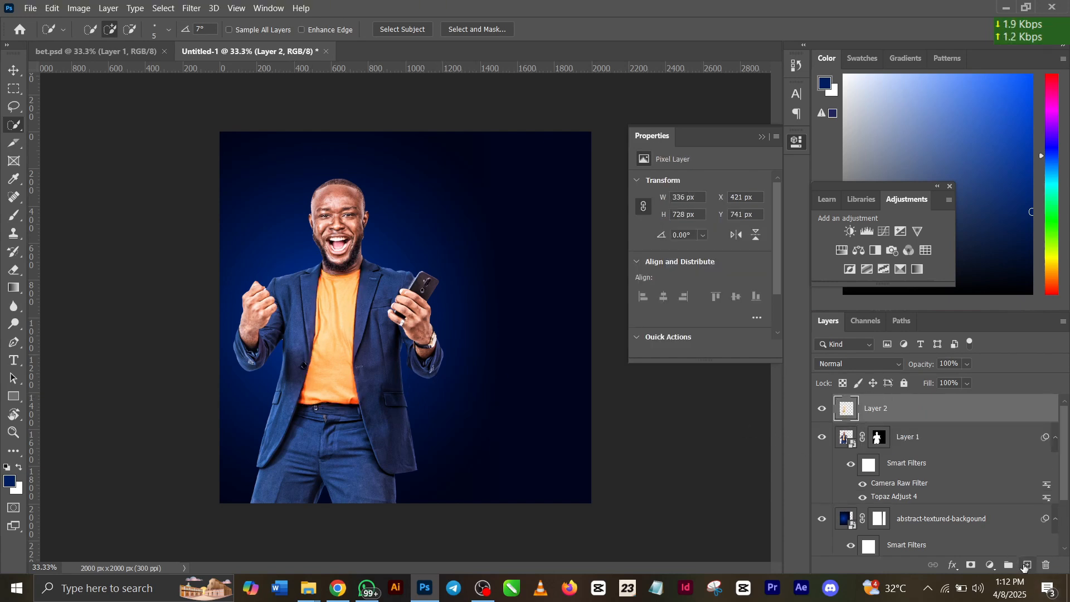
Add an empty layer above the copied shirt layer and clip it to the shirt
{"action": "left_click", "coordinate": [1027, 565]}
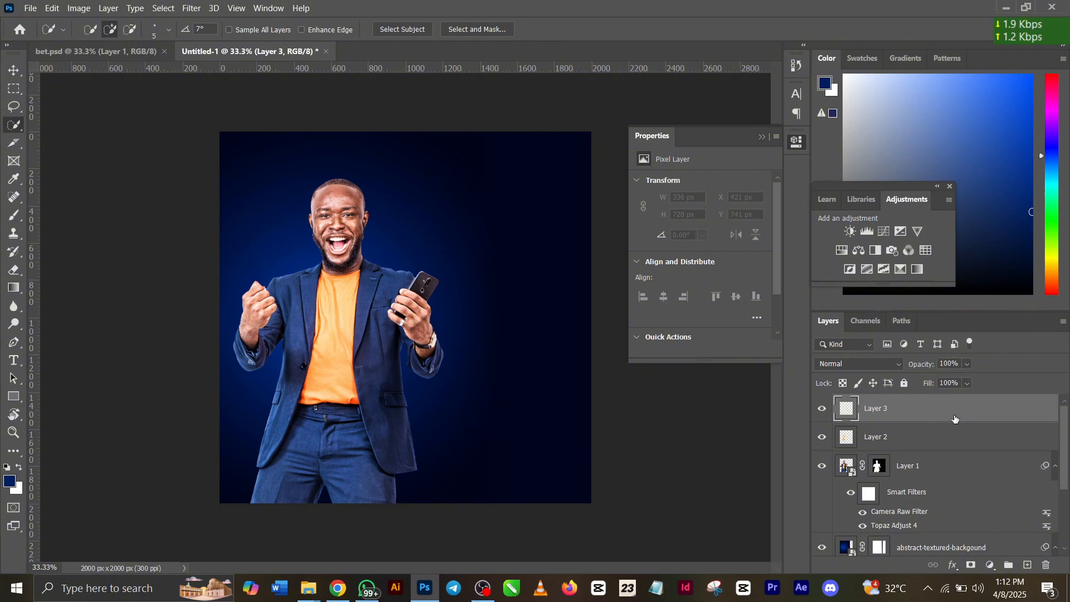
{"action": "right_click", "coordinate": [955, 419]}
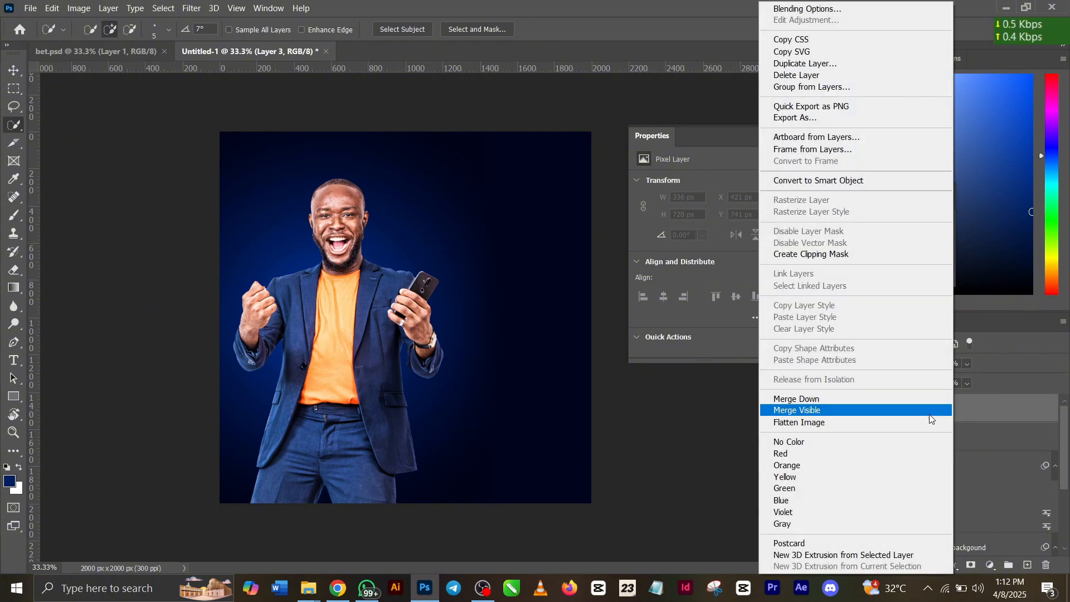
{"action": "left_click", "coordinate": [801, 256]}
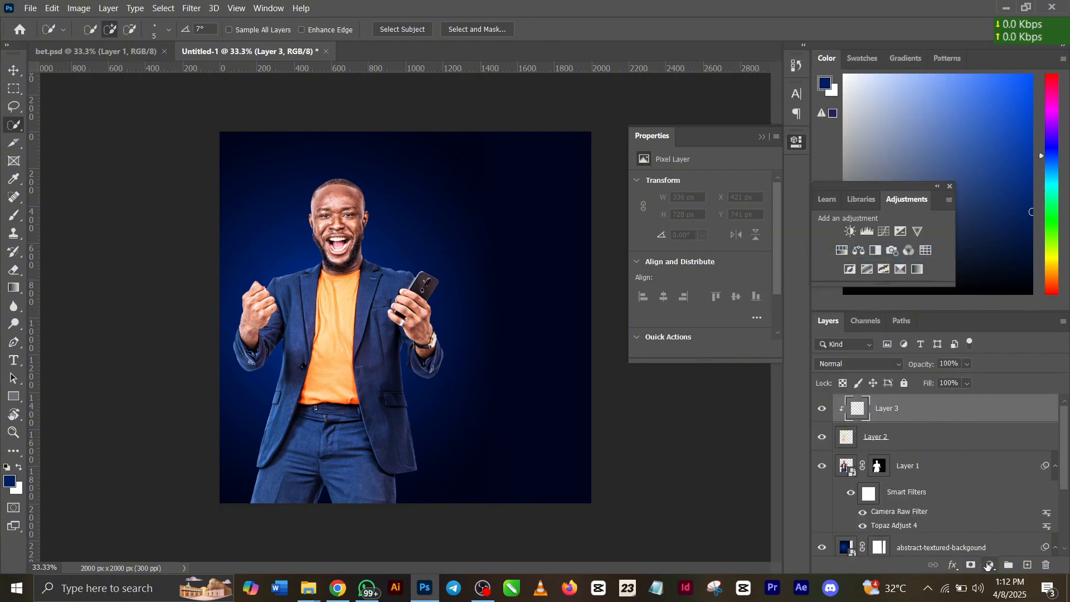
Add a bright yellow Solid Color fill clipped to the shirt and set its blend mode to Color
{"action": "left_click", "coordinate": [990, 565]}
{"action": "left_click", "coordinate": [978, 322]}
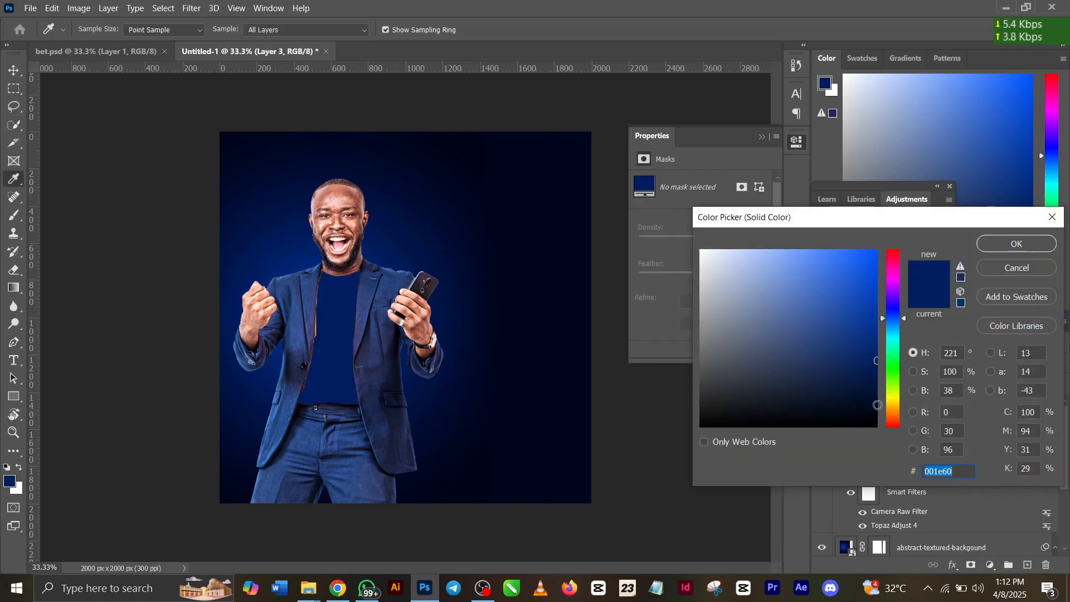
{"action": "left_click", "coordinate": [893, 399]}
{"action": "left_click_drag", "start_coordinate": [885, 365], "coordinate": [880, 248]}
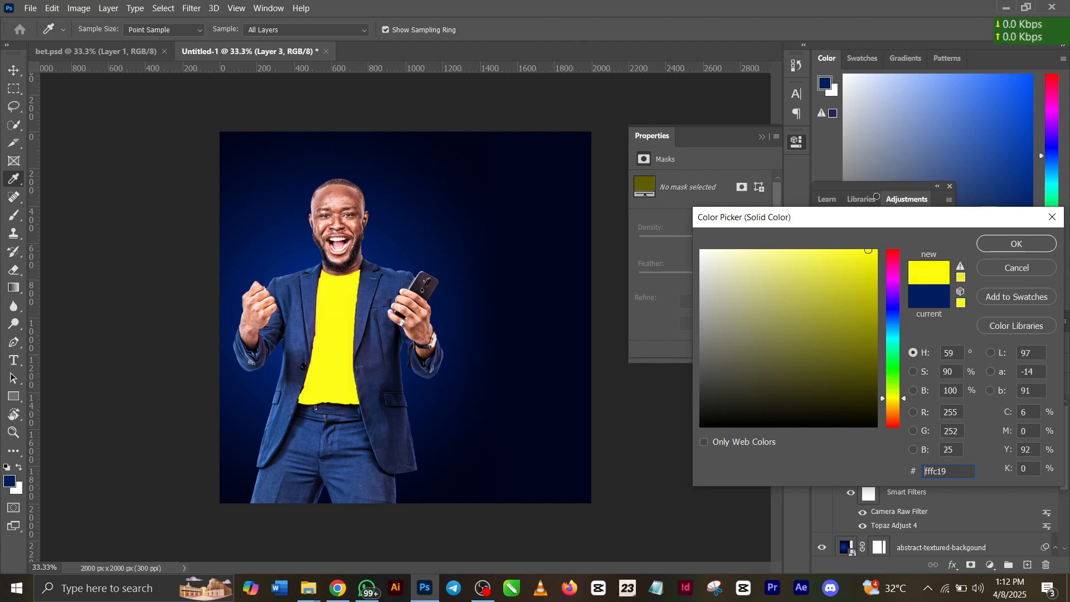
{"action": "left_click", "coordinate": [1002, 244]}
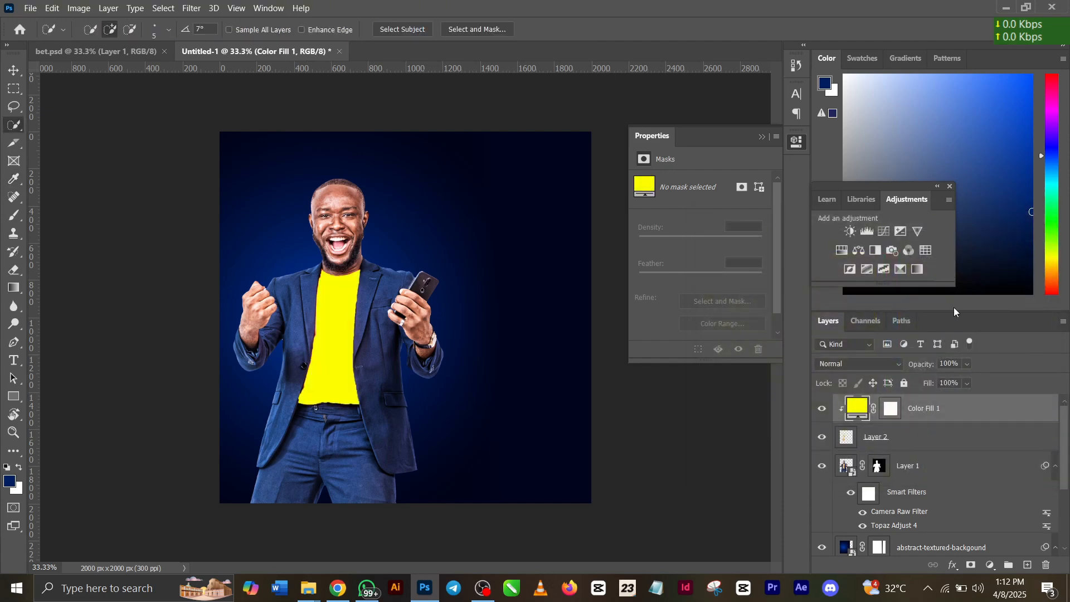
{"action": "left_click", "coordinate": [871, 369]}
{"action": "left_click", "coordinate": [848, 554]}
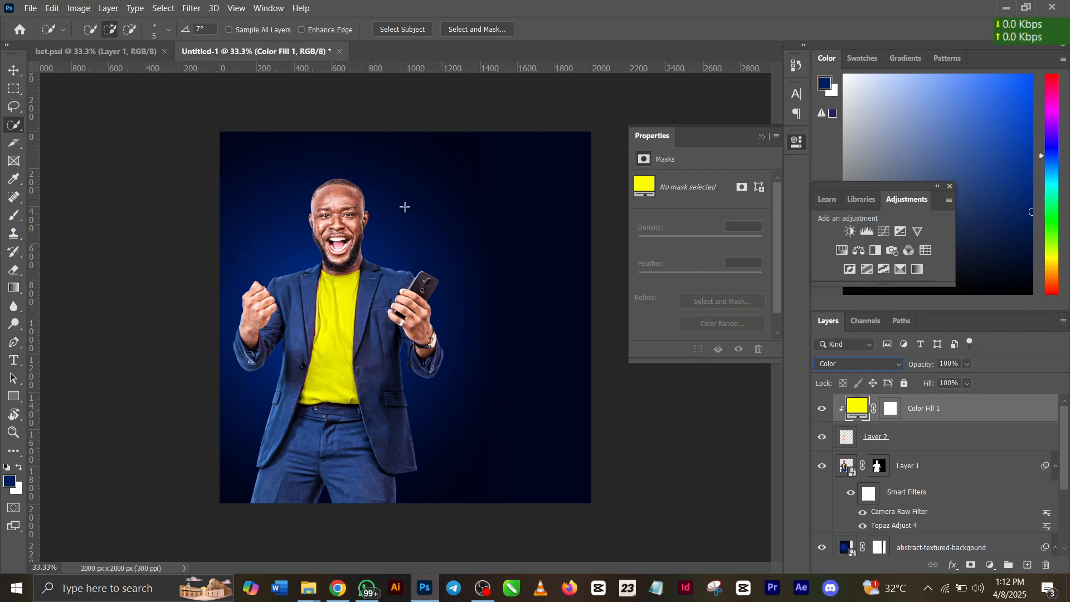
Check how bet.psd builds the shirt recolouring by toggling those layers, and examine the layers beneath the man
{"action": "left_click", "coordinate": [14, 71]}
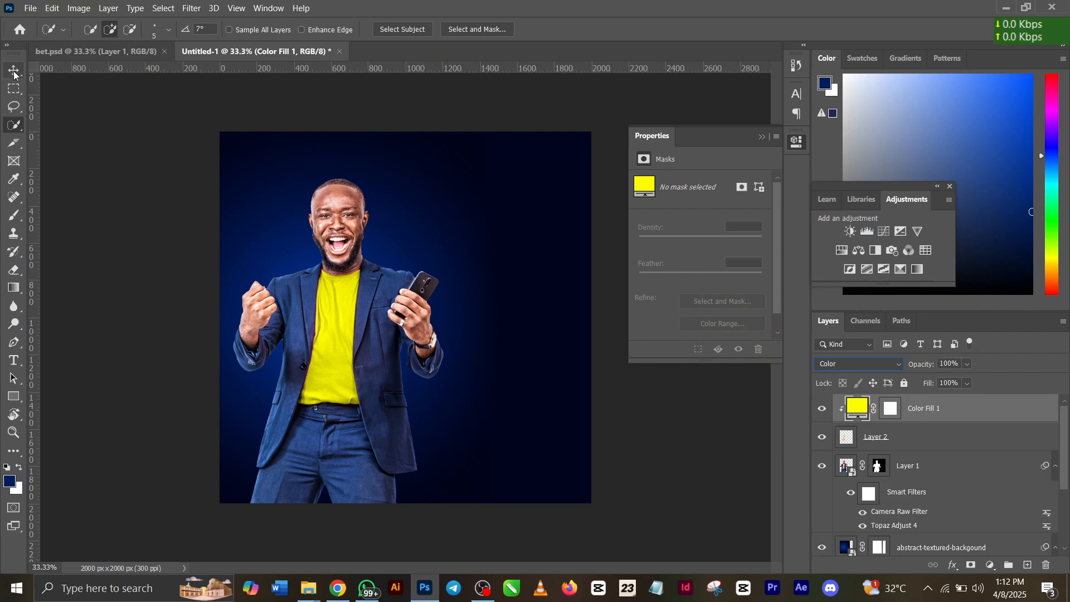
{"action": "left_click", "coordinate": [103, 46]}
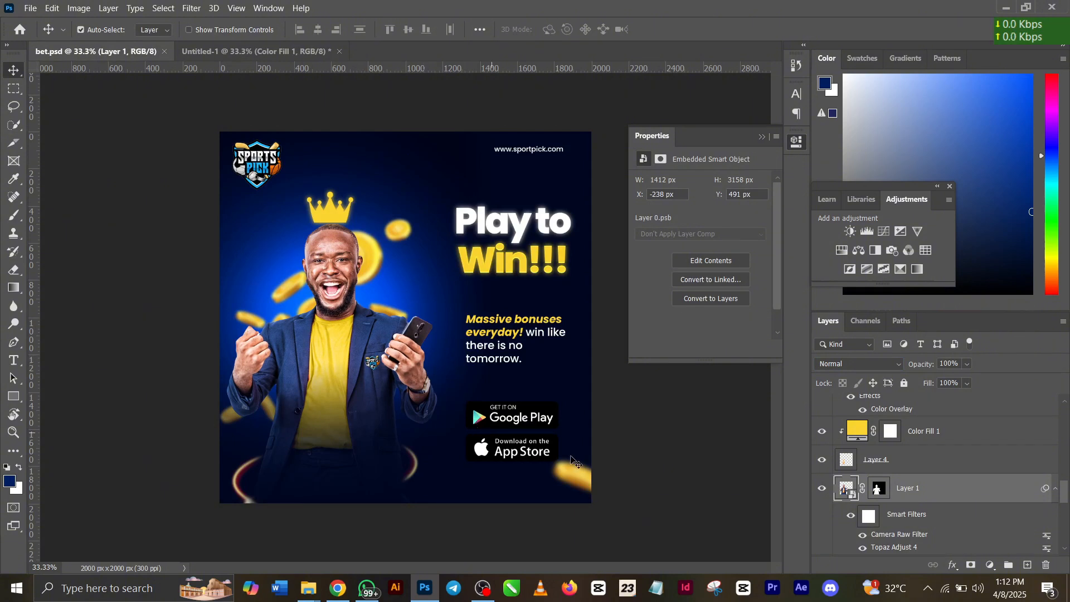
{"action": "left_click", "coordinate": [823, 432]}
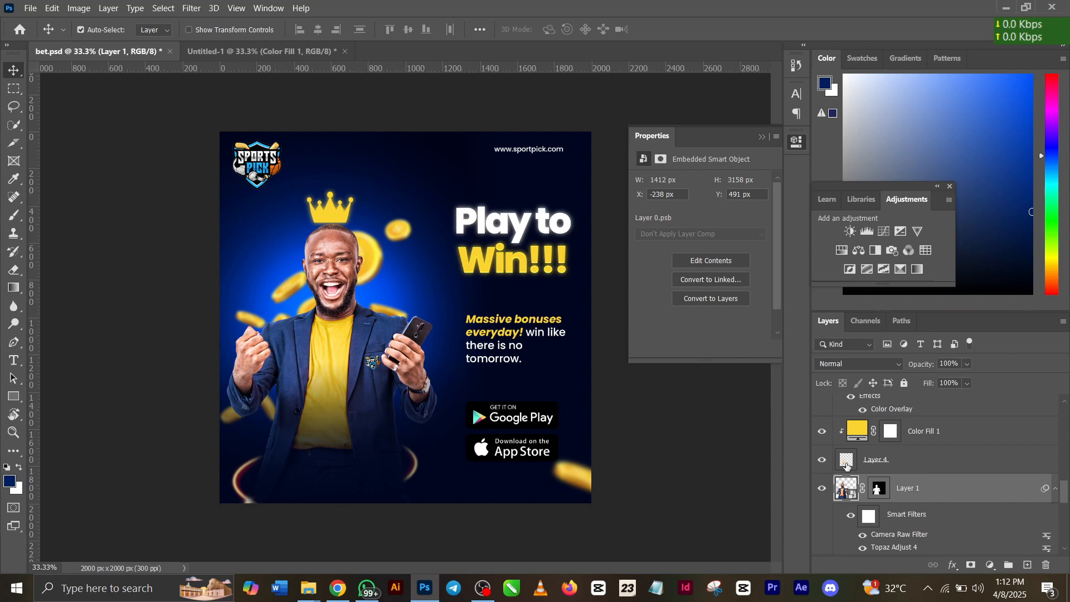
{"action": "left_click", "coordinate": [825, 461]}
{"action": "scroll", "coordinate": [941, 484], "scroll_direction": "down", "scroll_amount": 5}
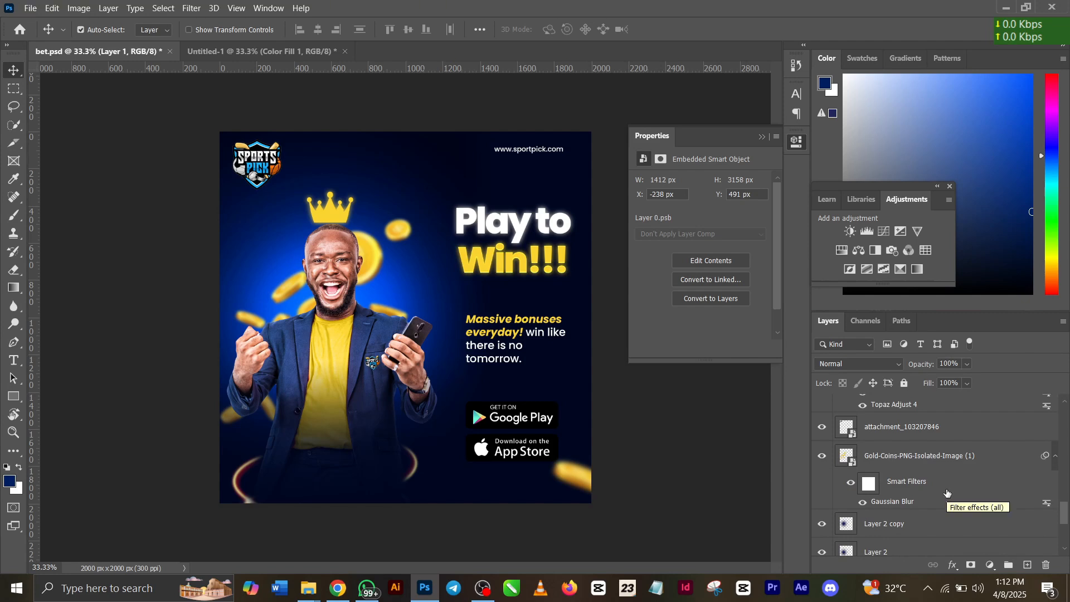
{"action": "scroll", "coordinate": [948, 493], "scroll_direction": "down", "scroll_amount": 2}
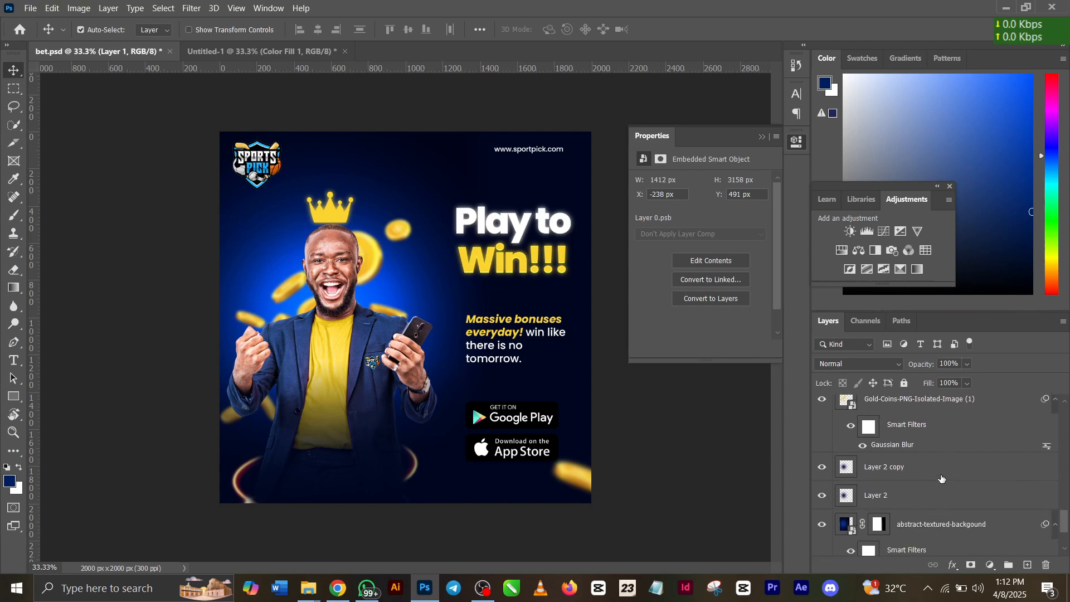
In Untitled-1, select Layer 1, Layer 2 and Color Fill 1 together and shift the man down about 140 px
{"action": "left_click", "coordinate": [256, 52]}
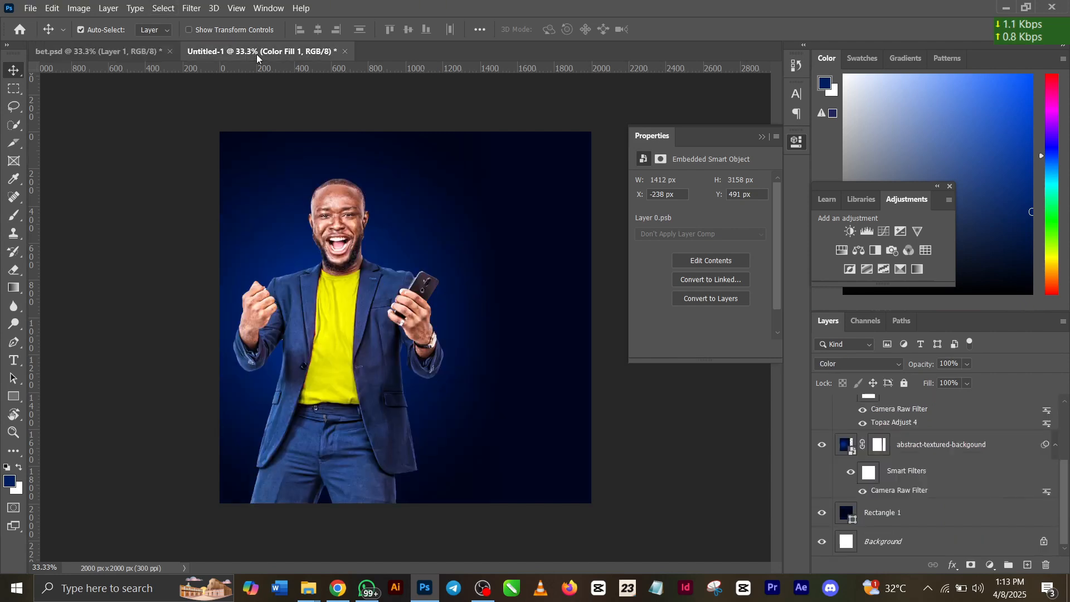
{"action": "left_click", "coordinate": [342, 237]}
{"action": "scroll", "coordinate": [937, 522], "scroll_direction": "down", "scroll_amount": 2}
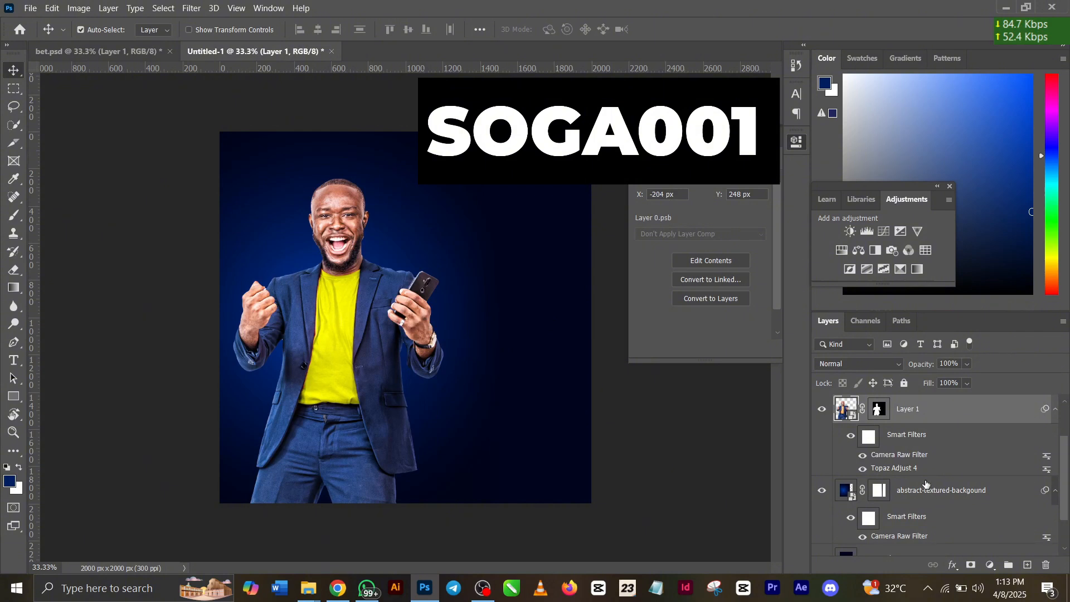
{"action": "left_click", "coordinate": [934, 489]}
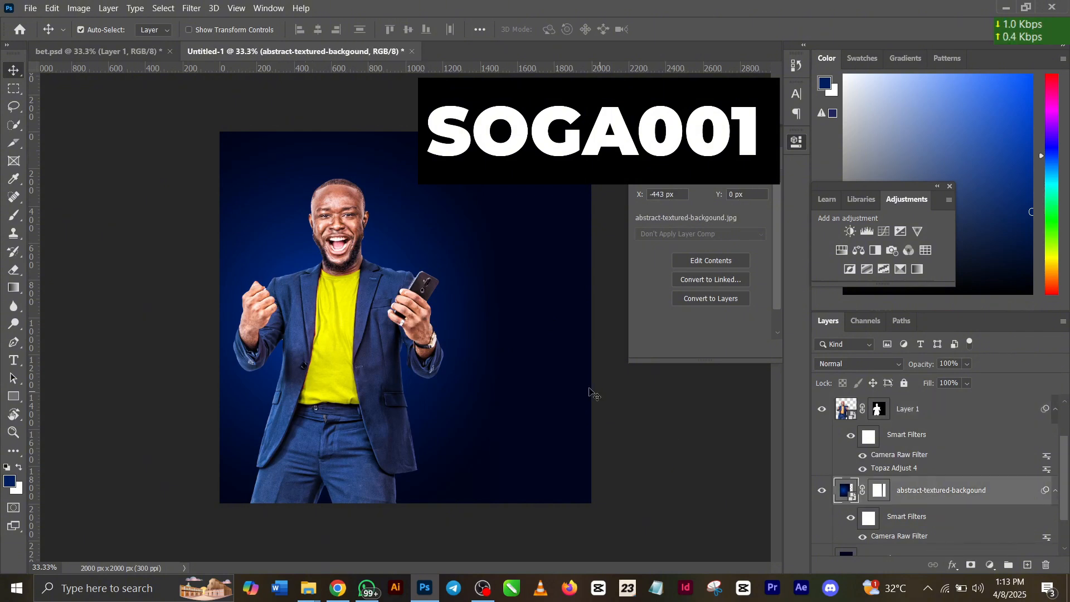
{"action": "left_click", "coordinate": [949, 421]}
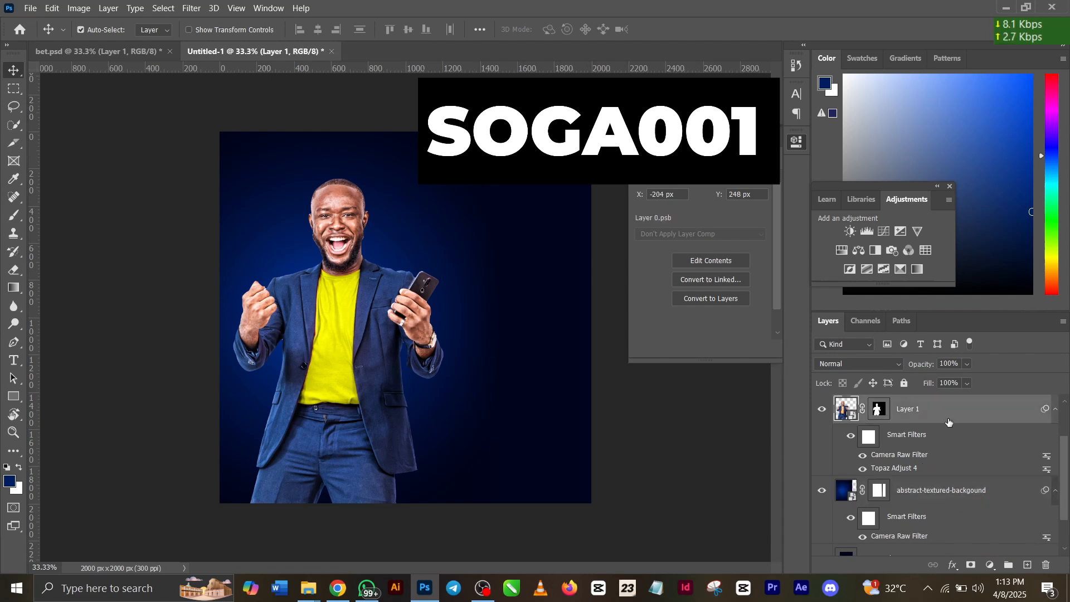
{"action": "scroll", "coordinate": [926, 456], "scroll_direction": "up", "scroll_amount": 2}
{"action": "left_click", "coordinate": [937, 418], "text": "ctrl"}
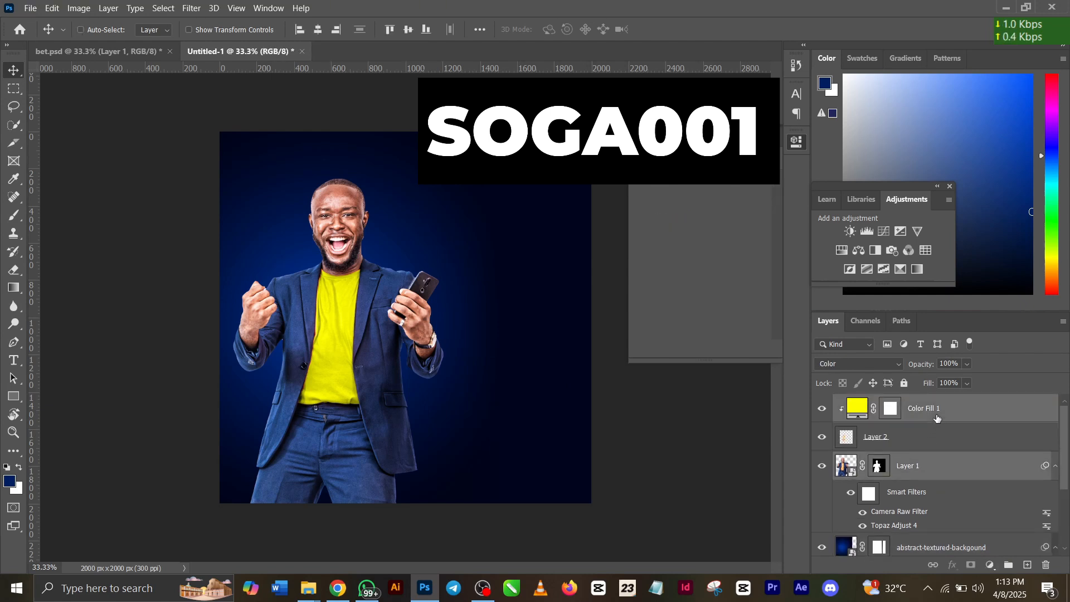
{"action": "left_click", "coordinate": [927, 436], "text": "ctrl"}
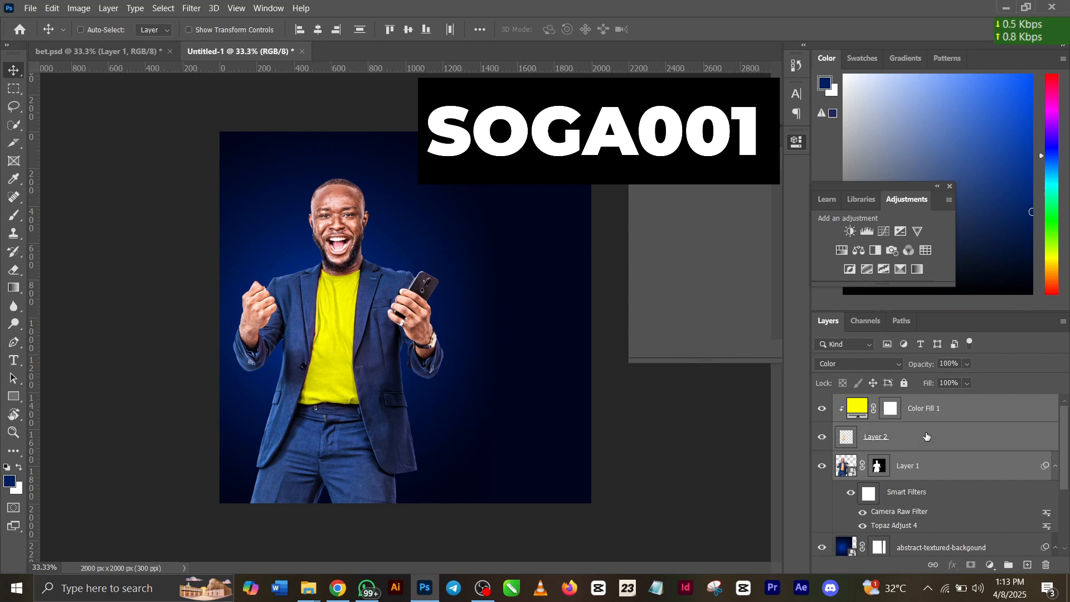
{"action": "key", "text": "shift+Down"}
{"action": "key", "text": "shift+Down"}
{"action": "key", "text": "shift+Down"}
{"action": "key", "text": "shift+Down"}
{"action": "key", "text": "shift+Down"}
{"action": "key", "text": "shift+Down"}
{"action": "key", "text": "shift+Down"}
{"action": "key", "text": "shift+Down"}
{"action": "key", "text": "shift+Down"}
{"action": "key", "text": "shift+Down"}
{"action": "key", "text": "shift+Down"}
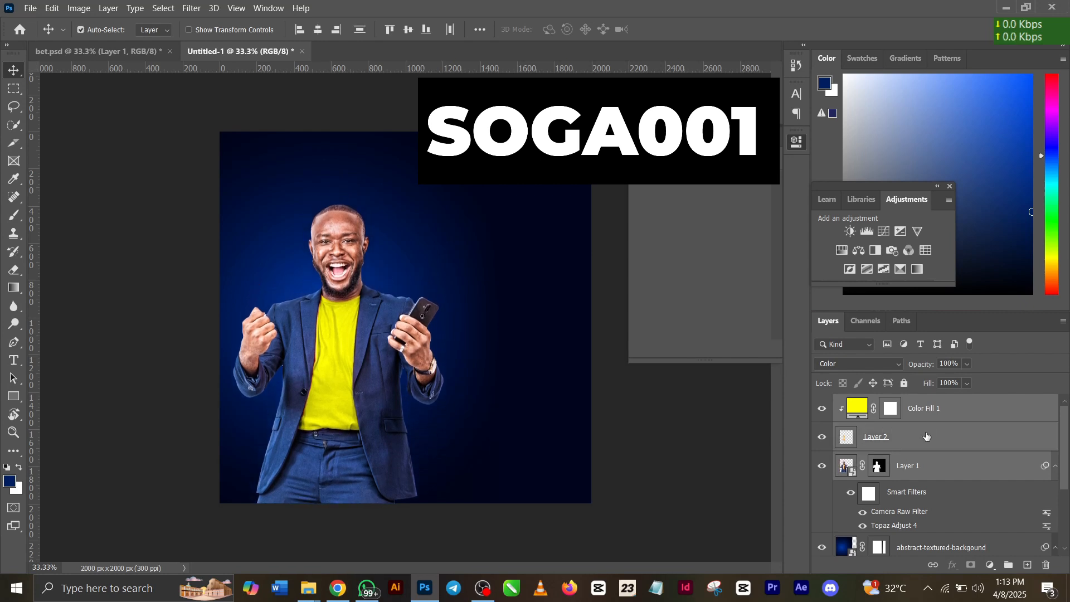
Add an empty layer above the abstract textured background and brush a soft 1100 px glow in #001f68 behind the man
{"action": "left_click", "coordinate": [934, 549]}
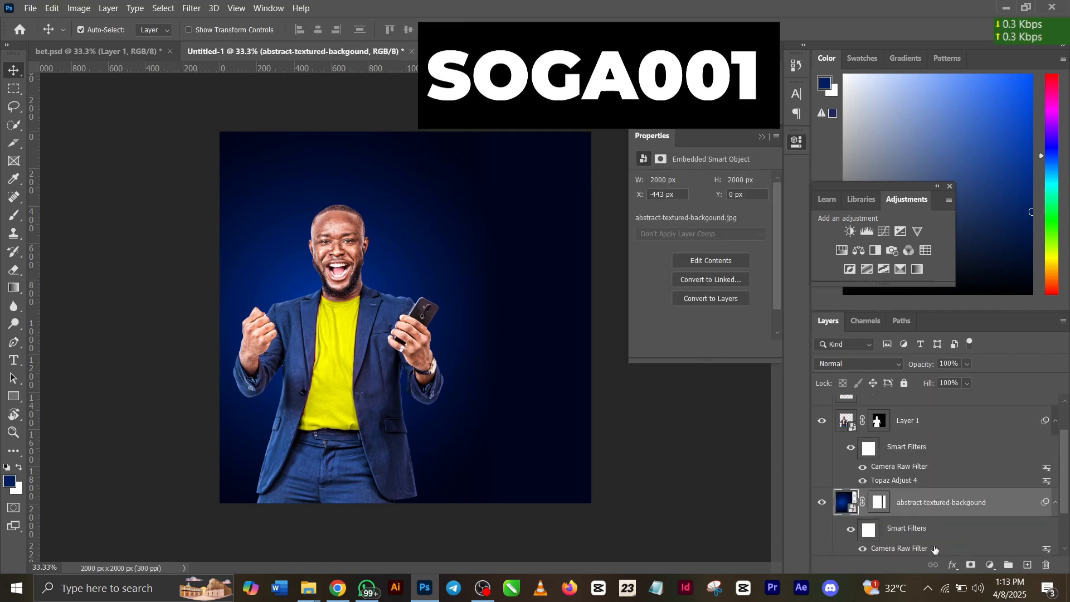
{"action": "left_click", "coordinate": [1027, 566]}
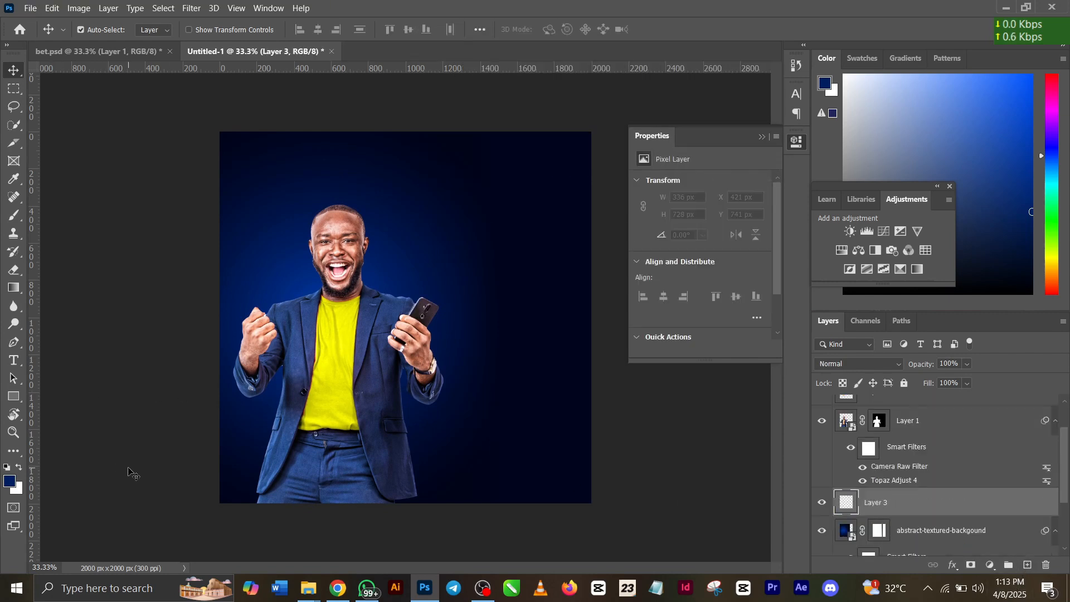
{"action": "key", "text": "b"}
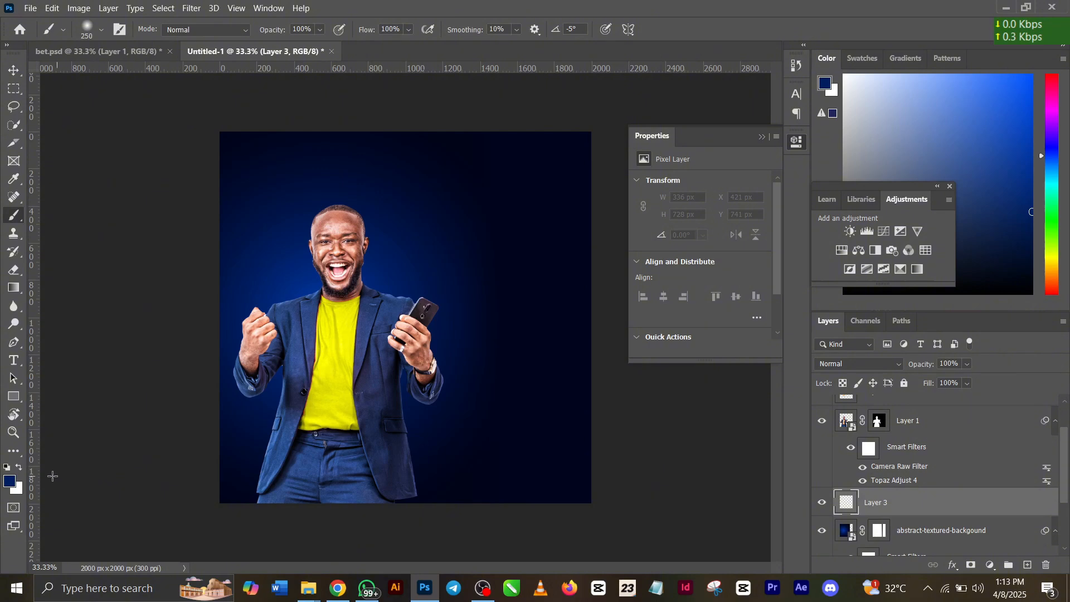
{"action": "left_click", "coordinate": [10, 485]}
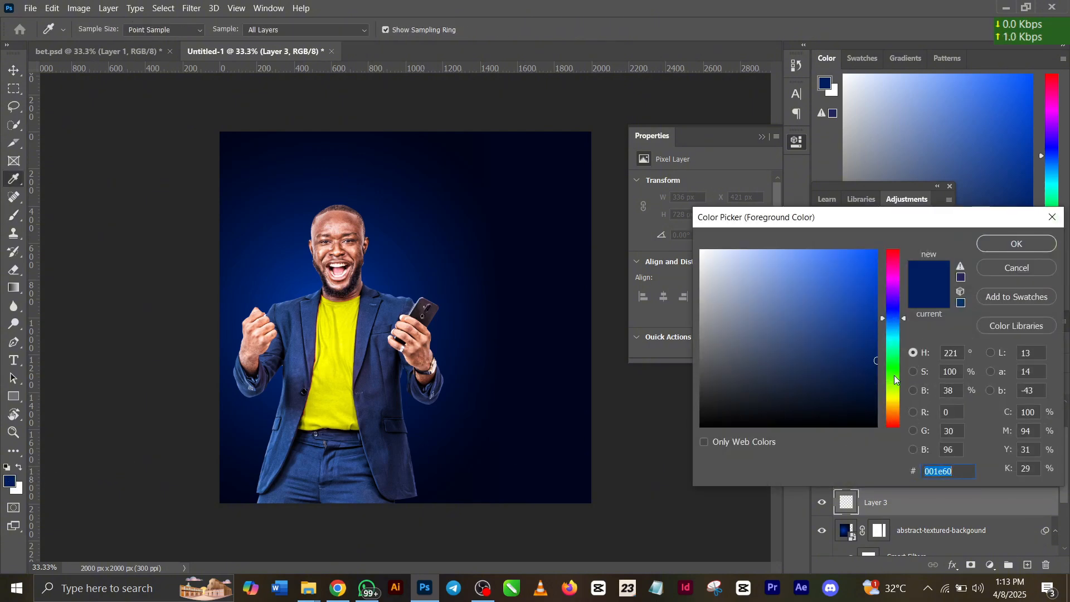
{"action": "left_click", "coordinate": [373, 267]}
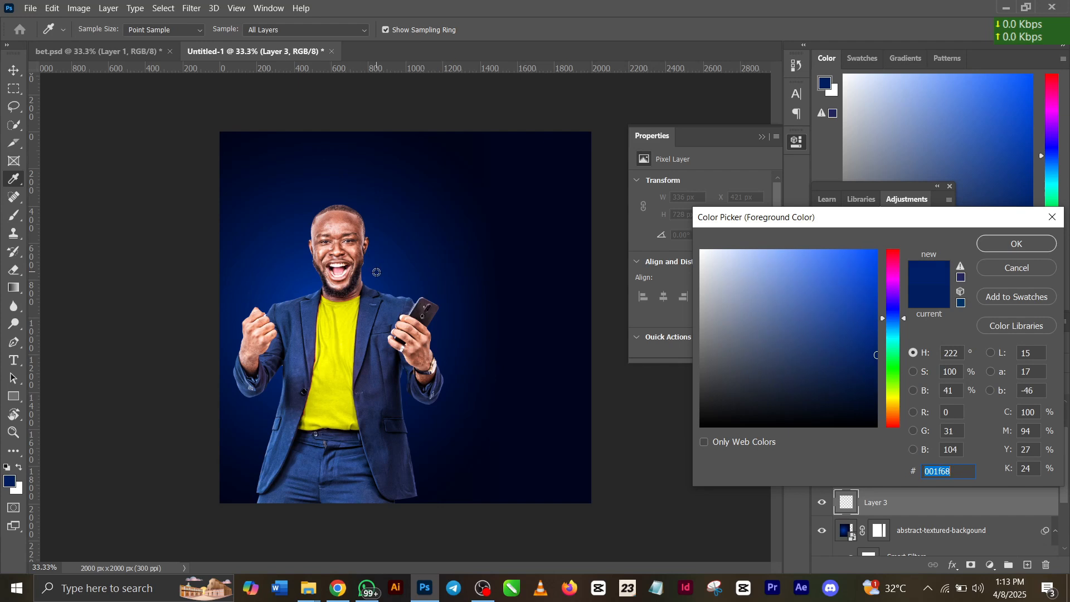
{"action": "left_click", "coordinate": [1040, 246]}
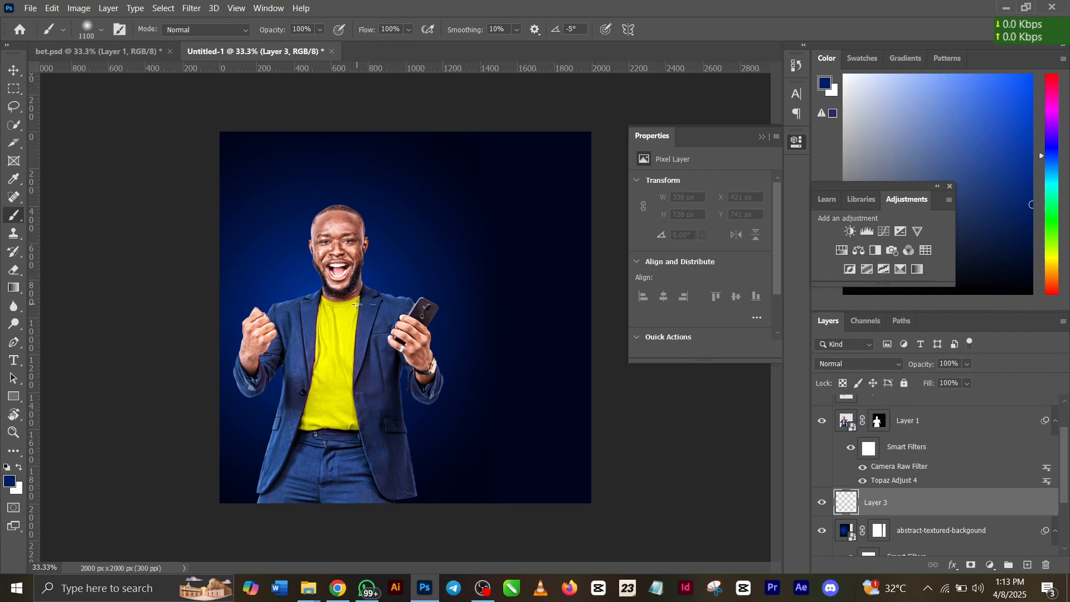
{"action": "left_click_drag", "start_coordinate": [309, 287], "coordinate": [342, 301]}
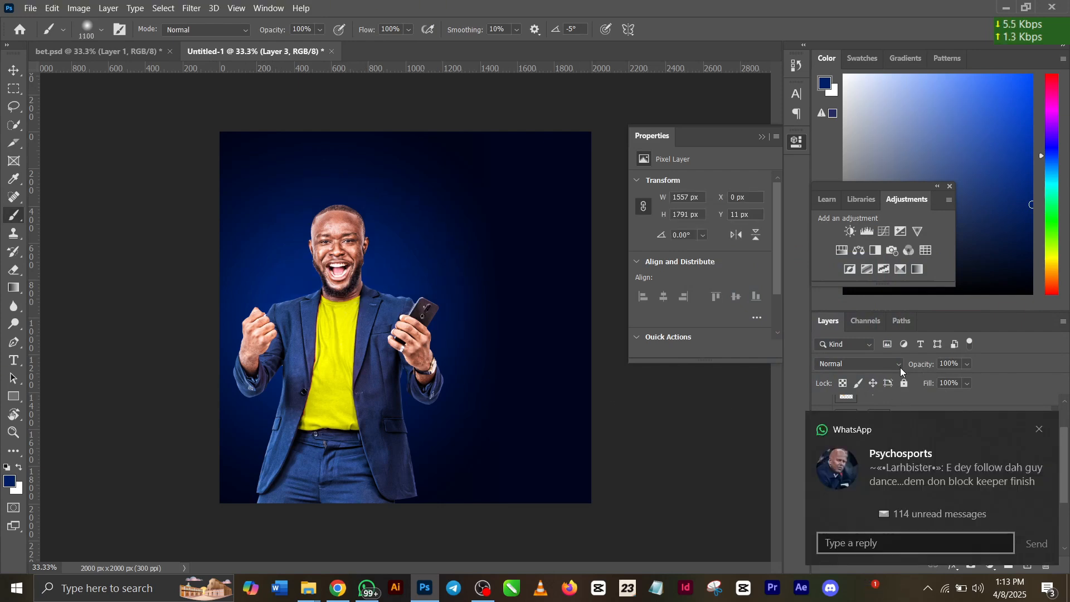
Set the glow layer's blend mode to Linear Dodge (Add) and duplicate the layer
{"action": "left_click", "coordinate": [861, 364]}
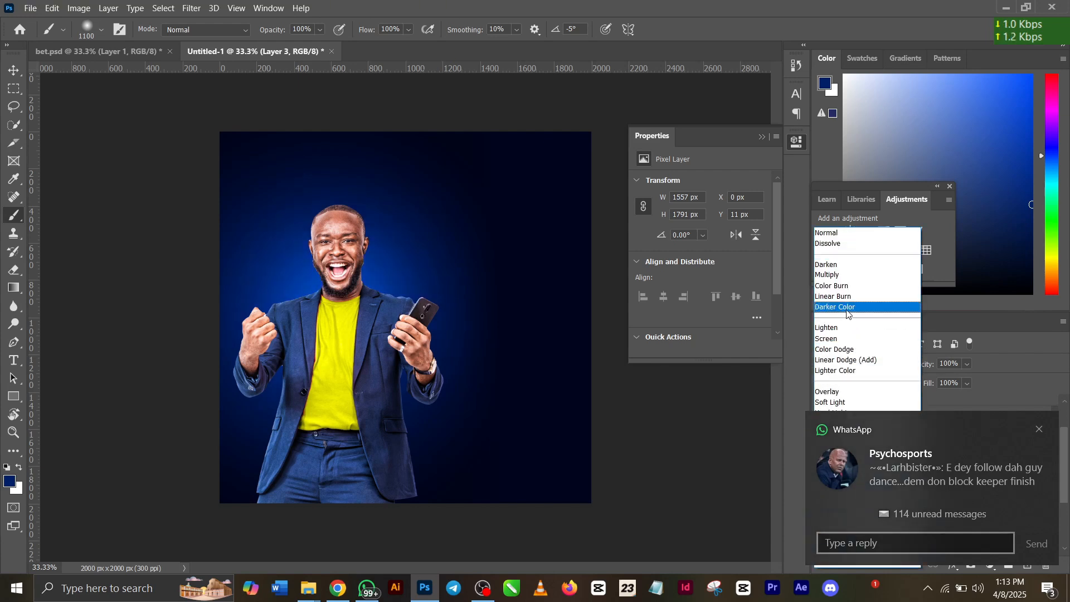
{"action": "left_click", "coordinate": [853, 361]}
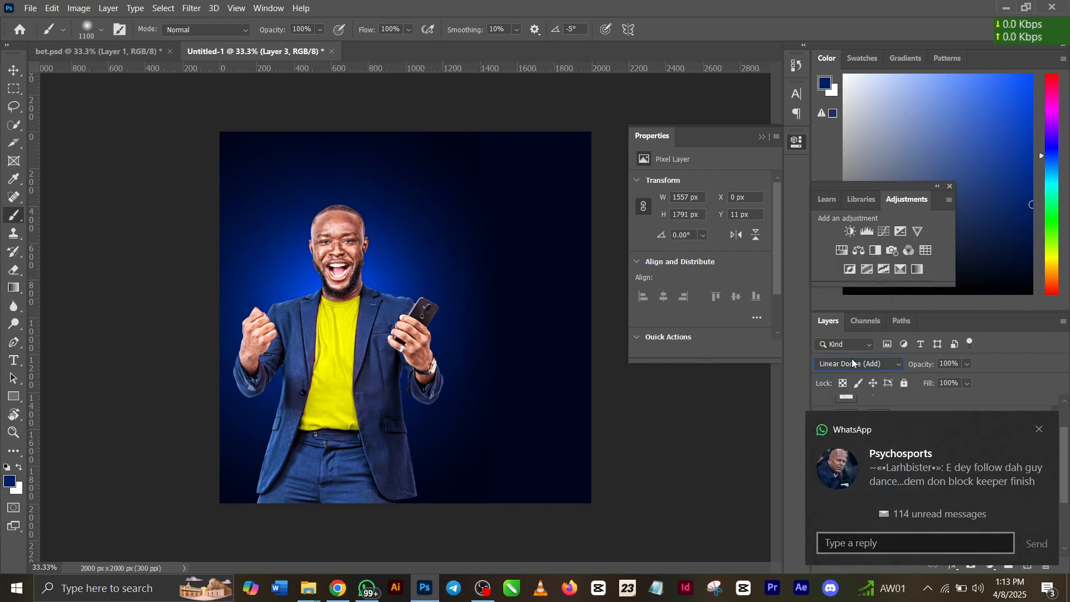
{"action": "left_click", "coordinate": [1040, 430]}
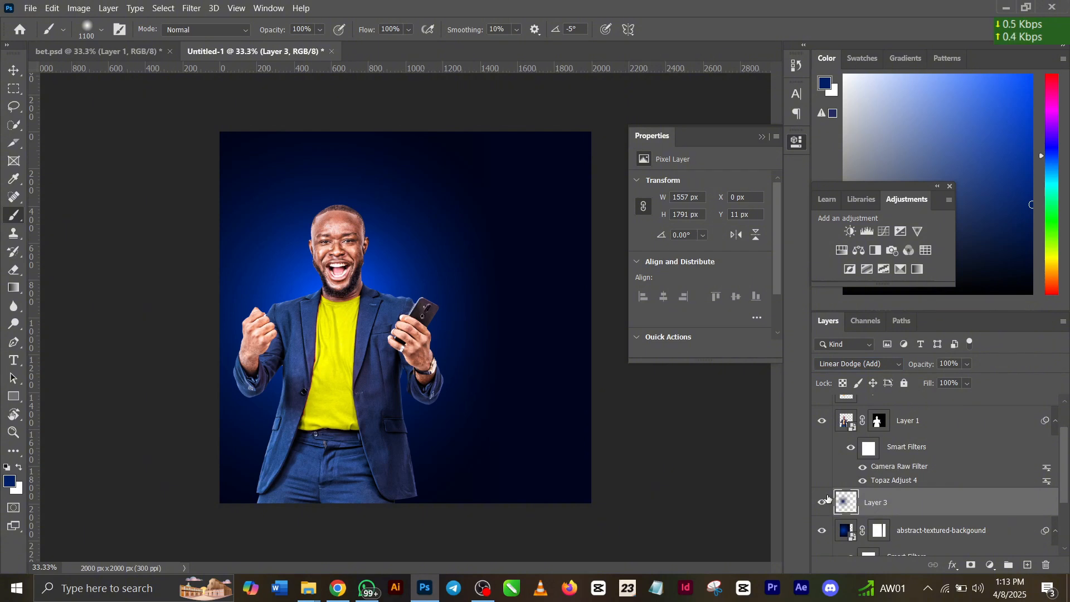
{"action": "key", "text": "ctrl+j"}
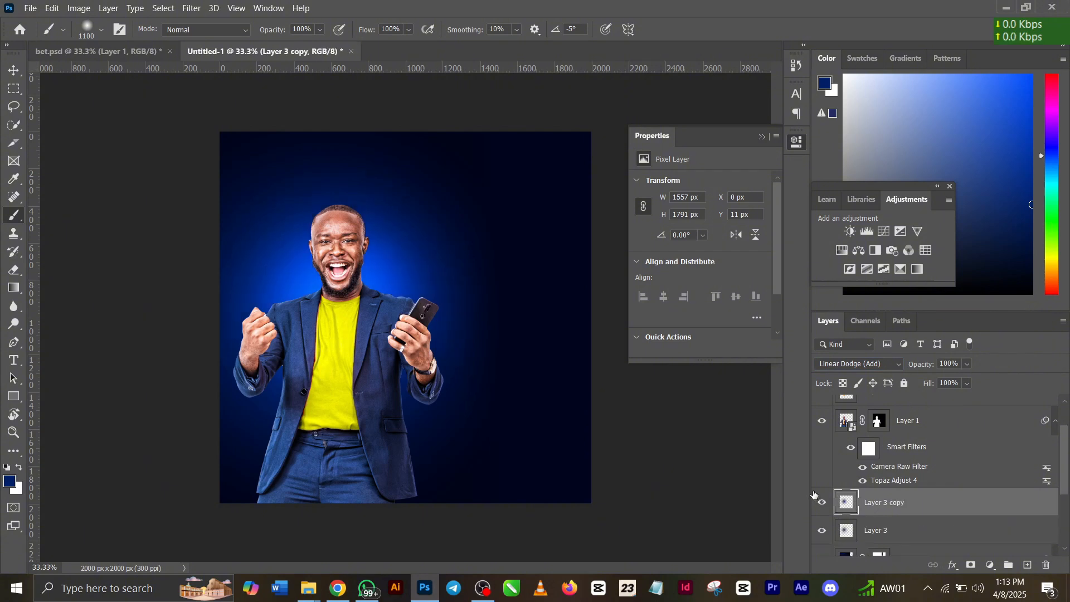
In bet.psd, copy the Gold-Coins-PNG-Isolated-Image (1) layer and check the logo layer by toggling its visibility
{"action": "left_click", "coordinate": [11, 69]}
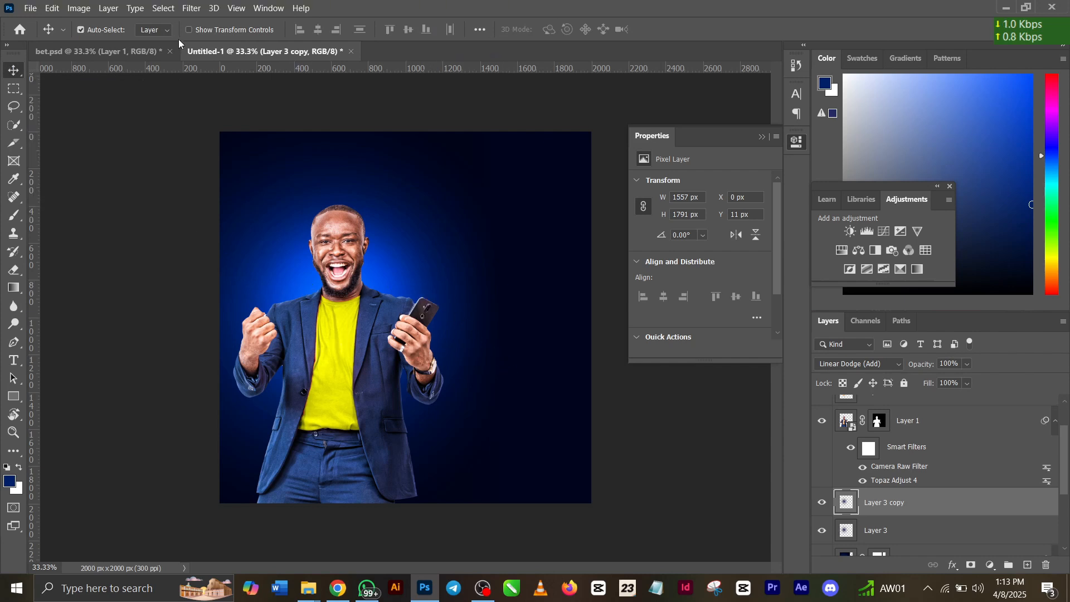
{"action": "left_click", "coordinate": [98, 51]}
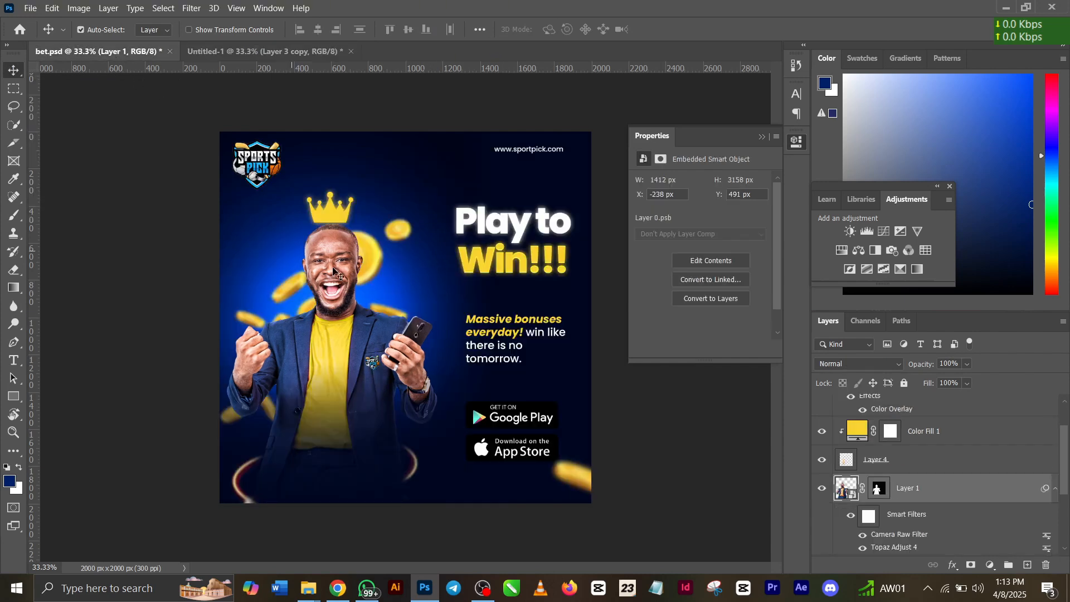
{"action": "left_click", "coordinate": [401, 241]}
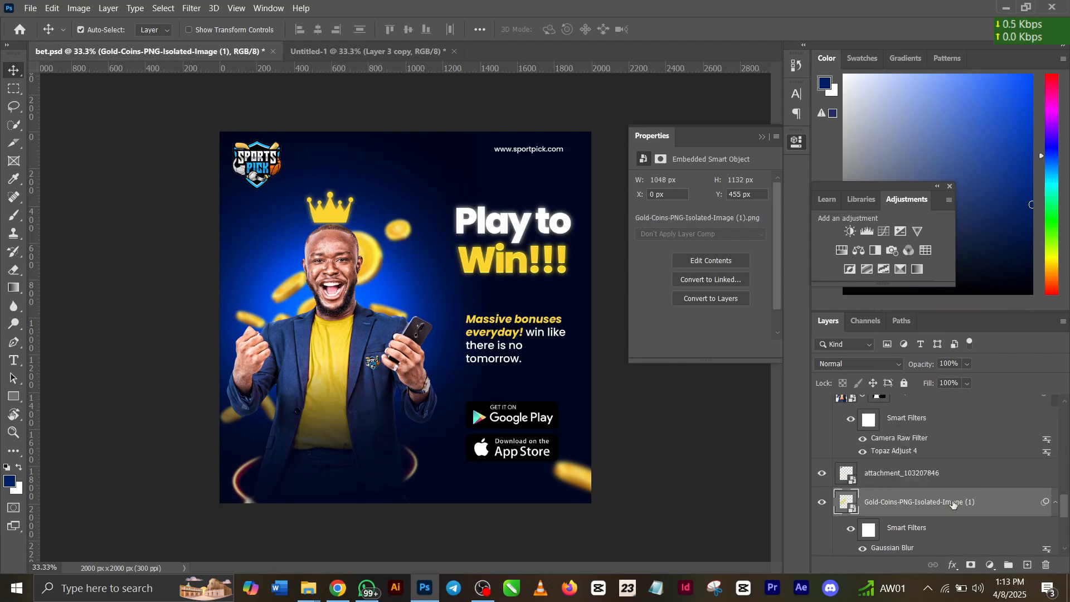
{"action": "left_click", "coordinate": [815, 473]}
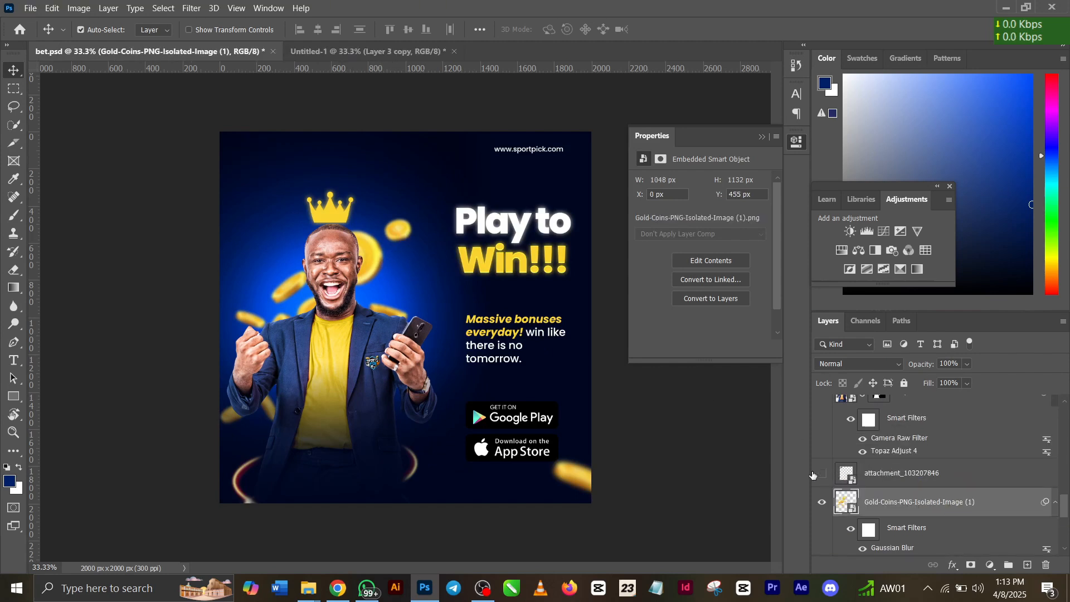
{"action": "left_click", "coordinate": [822, 473]}
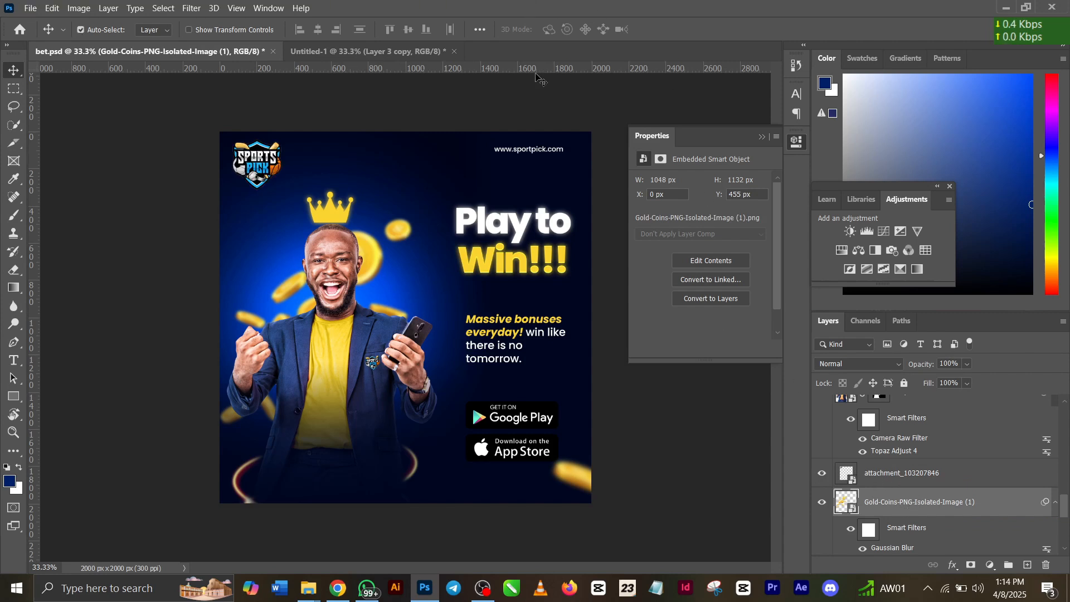
Paste the coins above Layer 3 copy in Untitled-1, place them at about X 27, Y 389 px, and keep the Gaussian Blur radius at 7.2 pixels
{"action": "left_click", "coordinate": [333, 52]}
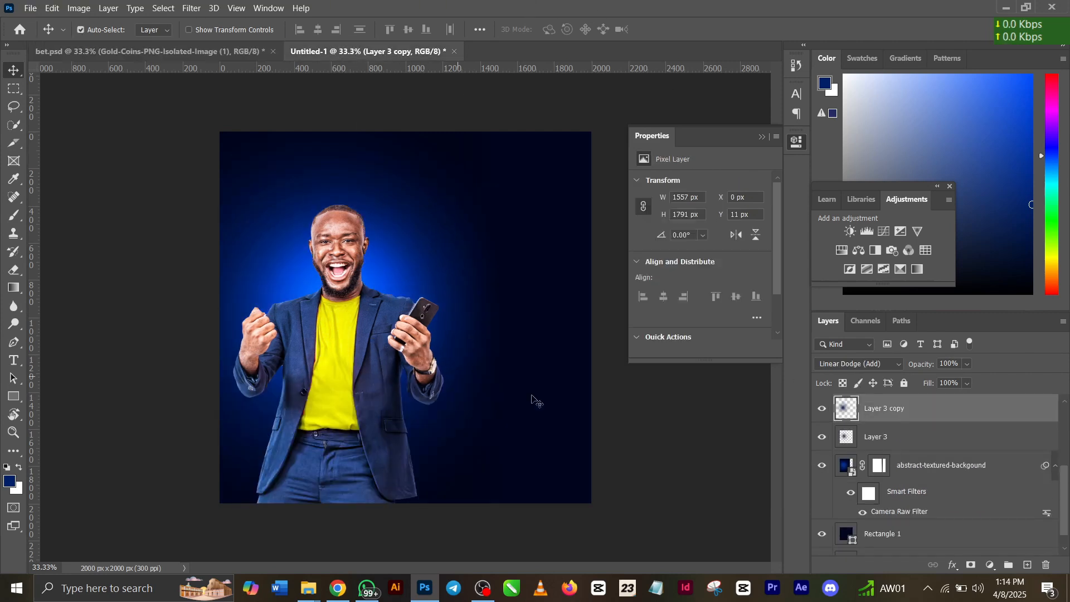
{"action": "left_click", "coordinate": [355, 259]}
{"action": "left_click", "coordinate": [952, 495]}
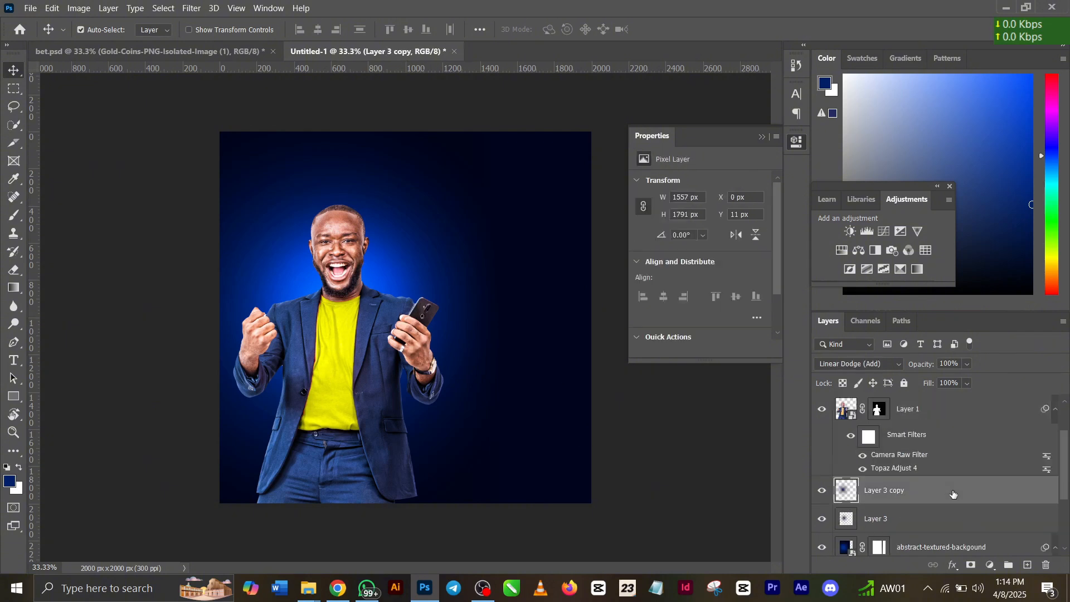
{"action": "key", "text": "ctrl+v"}
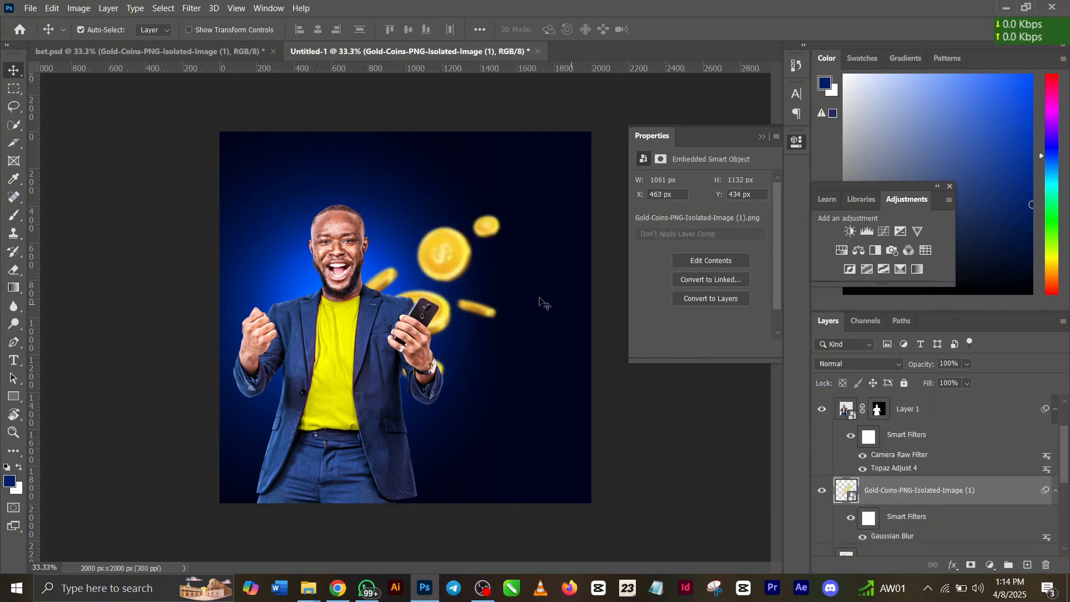
{"action": "left_click_drag", "start_coordinate": [449, 249], "coordinate": [370, 241]}
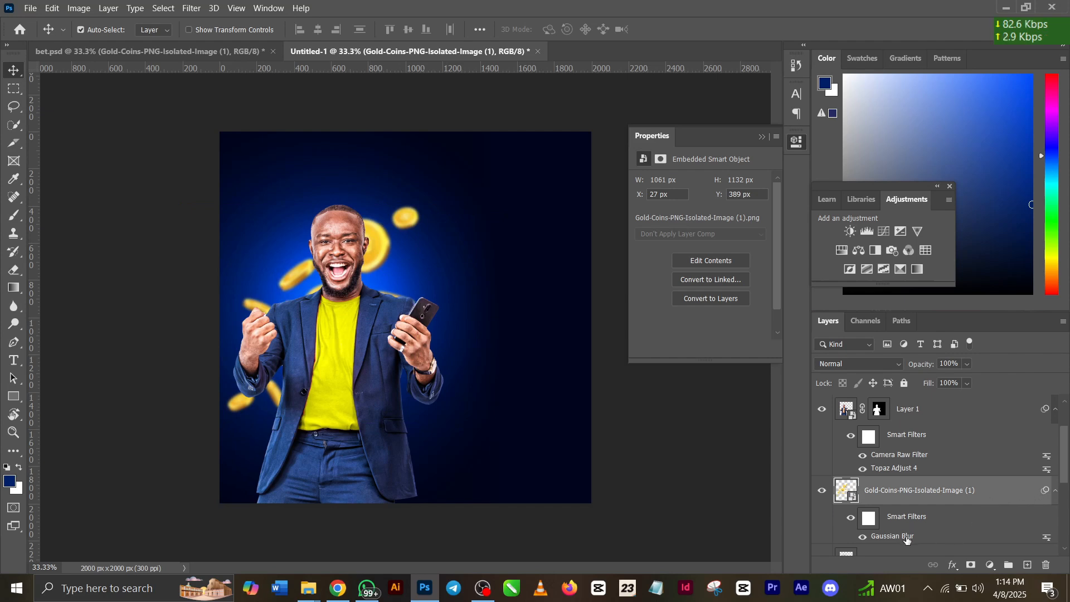
{"action": "double_click", "coordinate": [892, 536]}
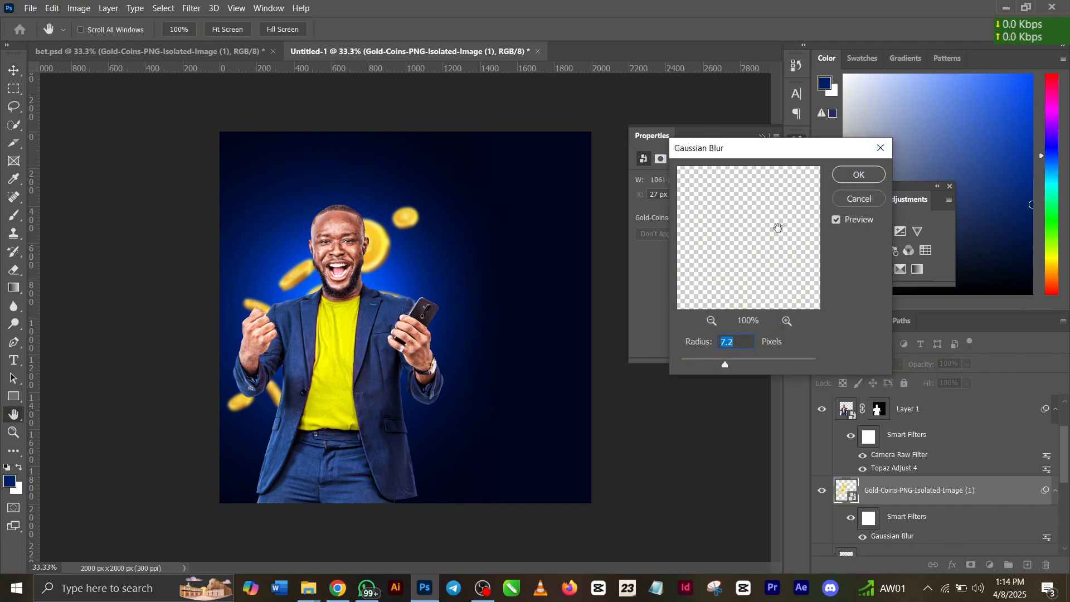
{"action": "left_click", "coordinate": [858, 174]}
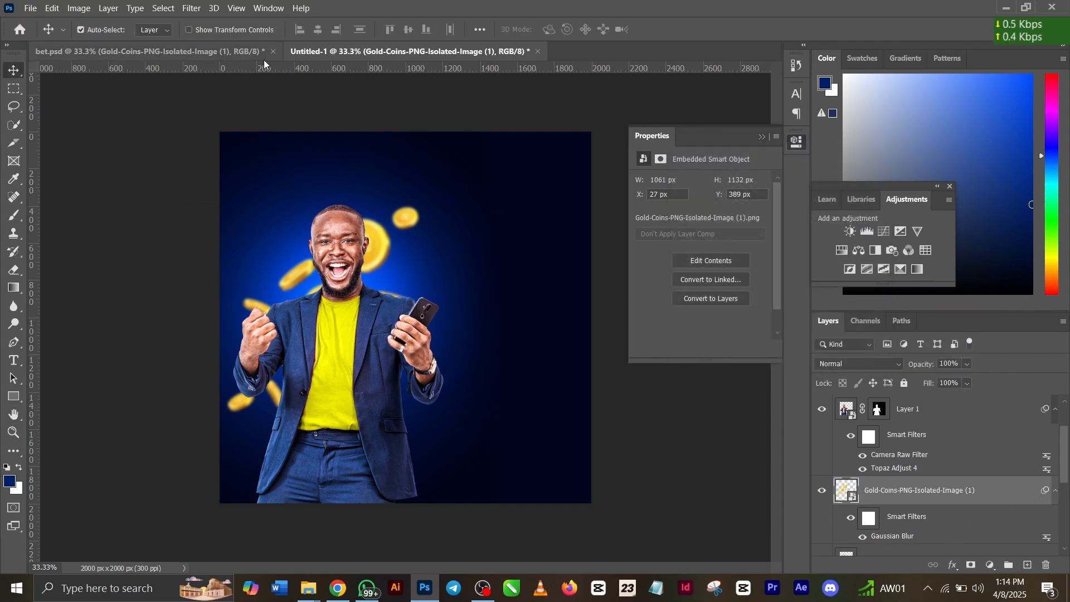
{"action": "left_click", "coordinate": [237, 55]}
{"action": "mouse_move", "coordinate": [270, 164]}
{"action": "left_mouse_down"}
{"action": "mouse_move", "coordinate": [336, 53]}
{"action": "mouse_move", "coordinate": [260, 122]}
{"action": "mouse_move", "coordinate": [270, 169]}
{"action": "left_mouse_up"}
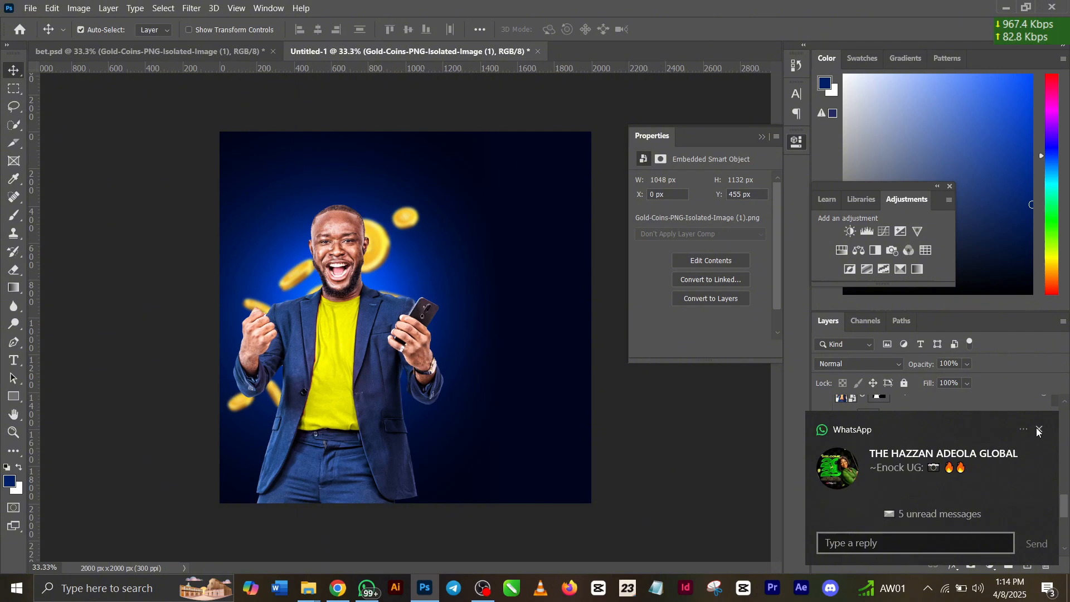
{"action": "left_click", "coordinate": [1038, 430]}
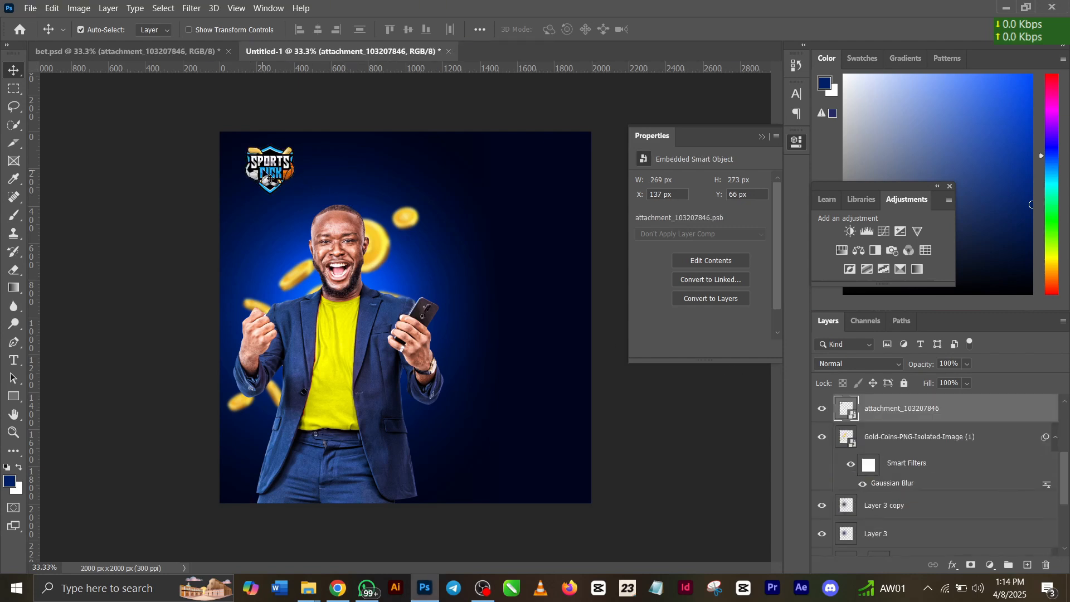
{"action": "mouse_move", "coordinate": [269, 167]}
{"action": "left_mouse_down"}
{"action": "mouse_move", "coordinate": [255, 176]}
{"action": "mouse_move", "coordinate": [256, 166]}
{"action": "left_mouse_up"}
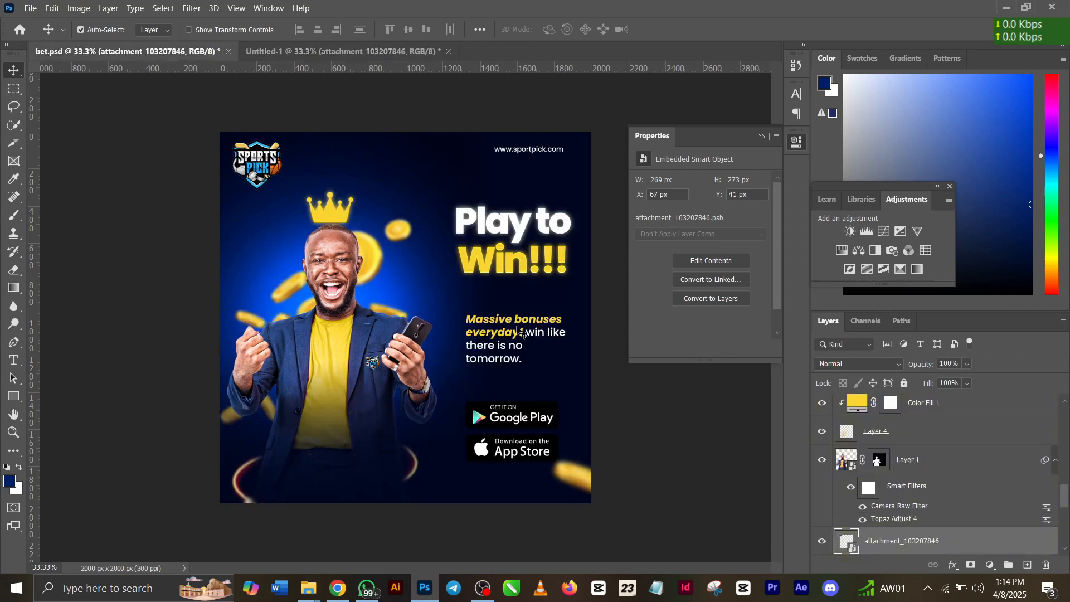
{"action": "mouse_move", "coordinate": [526, 150]}
{"action": "left_mouse_down"}
{"action": "mouse_move", "coordinate": [528, 102]}
{"action": "mouse_move", "coordinate": [391, 46]}
{"action": "mouse_move", "coordinate": [543, 156]}
{"action": "left_mouse_up"}
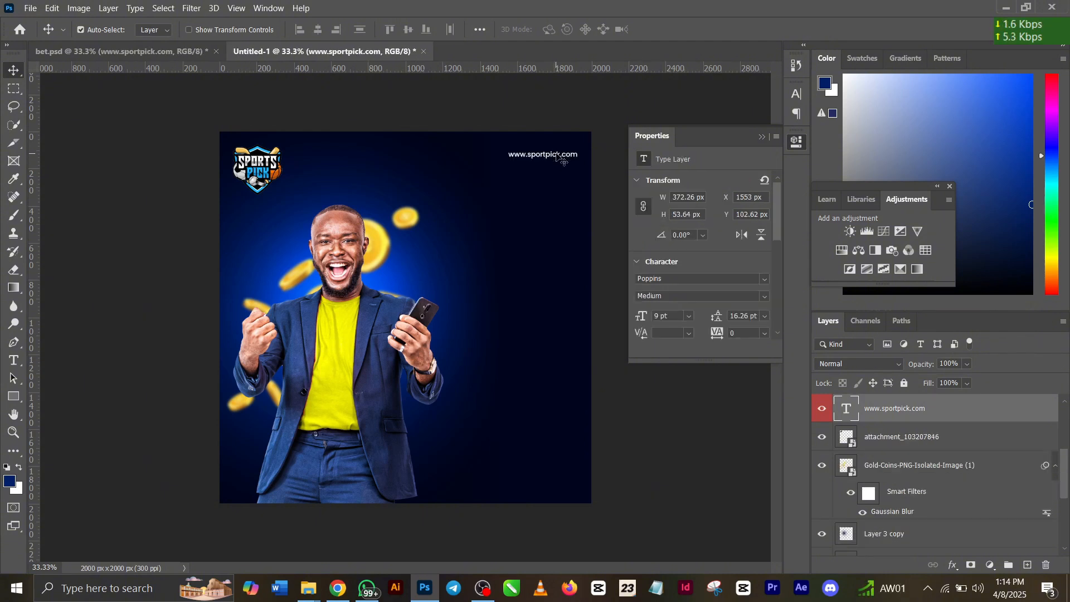
{"action": "left_click_drag", "start_coordinate": [556, 154], "coordinate": [546, 152]}
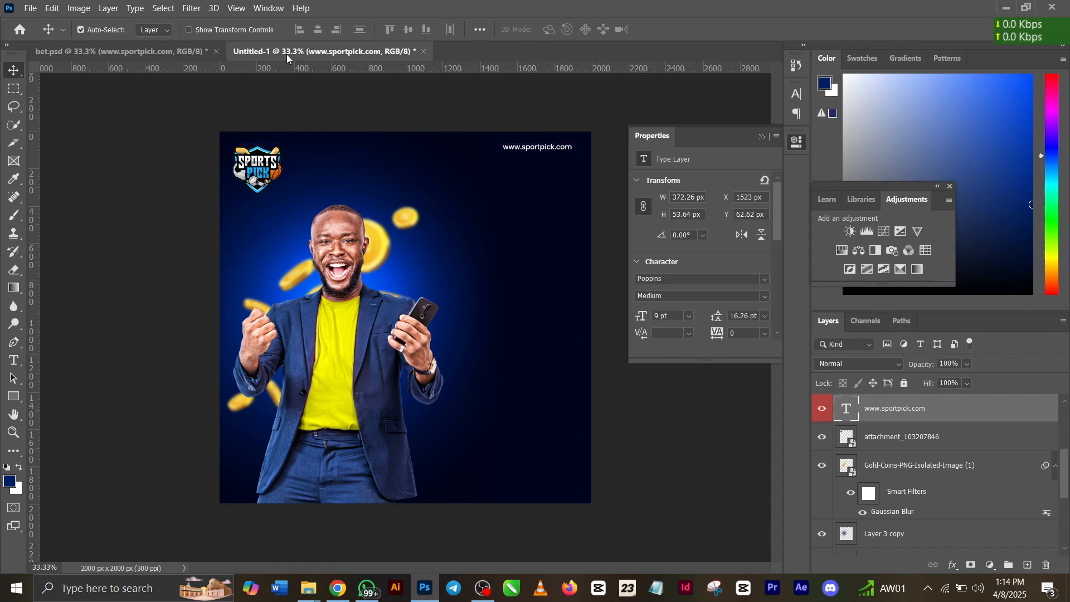
In bet.psd, undo the stray coins paste and copy the dark fade layer named Layer 3 copy
{"action": "left_click", "coordinate": [120, 51]}
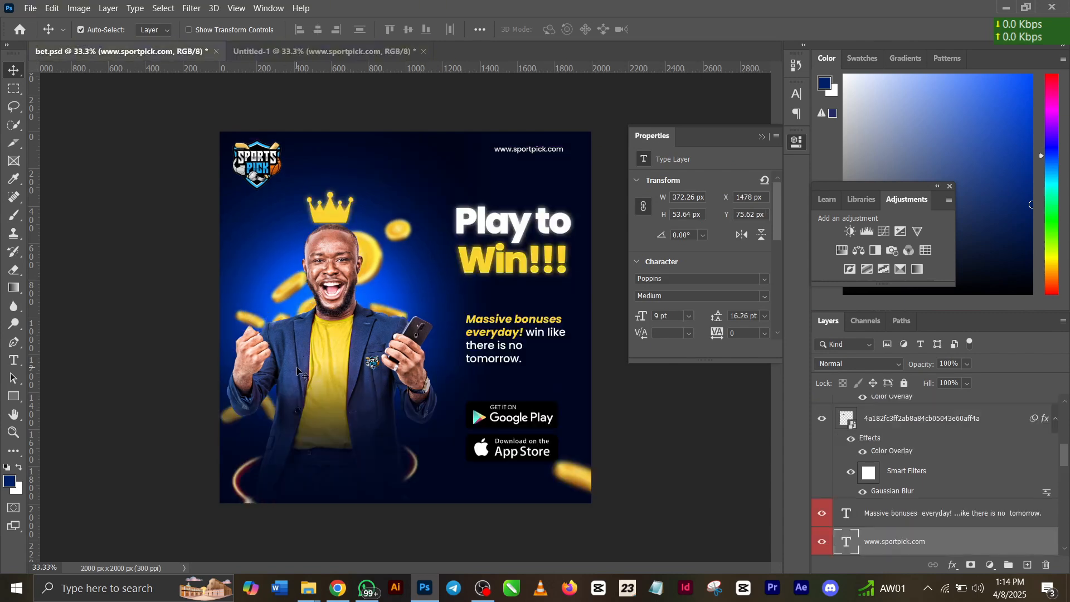
{"action": "left_click", "coordinate": [379, 473]}
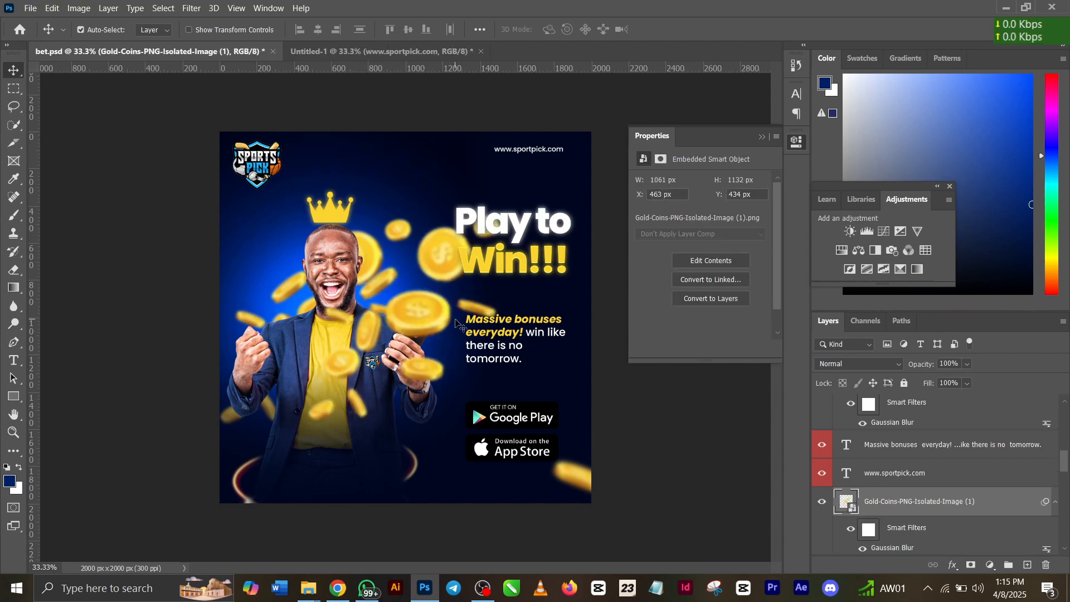
{"action": "key", "text": "ctrl+z"}
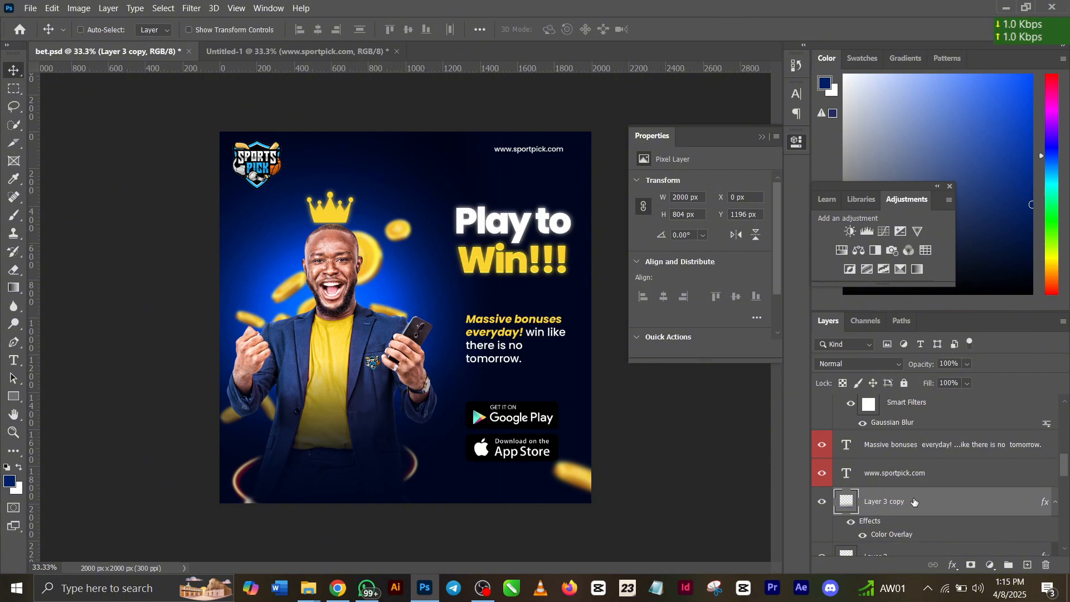
Paste the dark fade above Color Fill 1 in Untitled-1, move it down to about X 27, Y 1246 px, and hide it to compare
{"action": "left_click", "coordinate": [259, 55]}
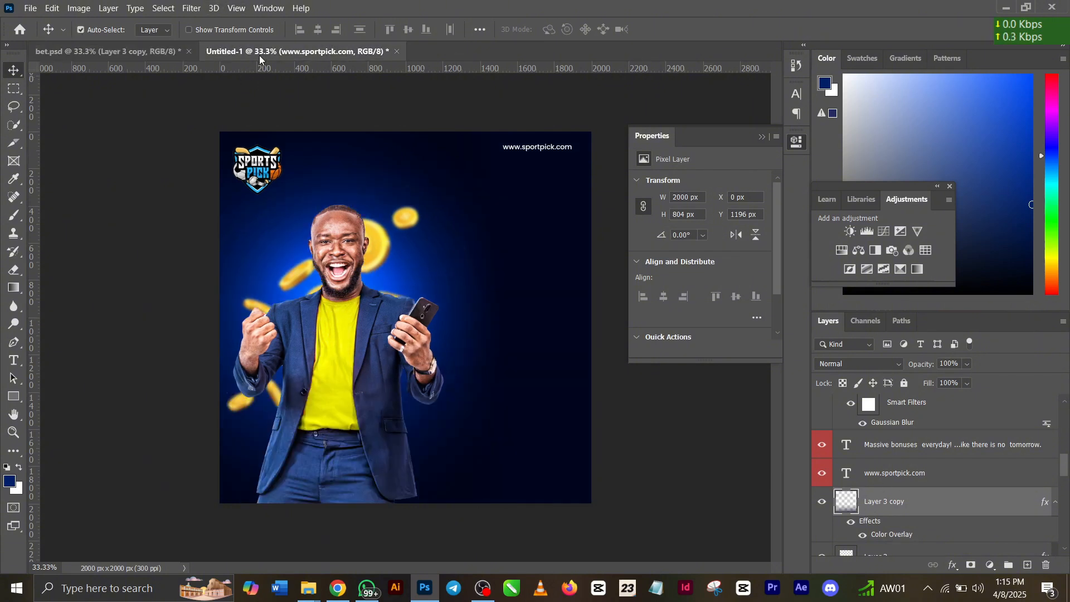
{"action": "scroll", "coordinate": [888, 483], "scroll_direction": "up", "scroll_amount": 3}
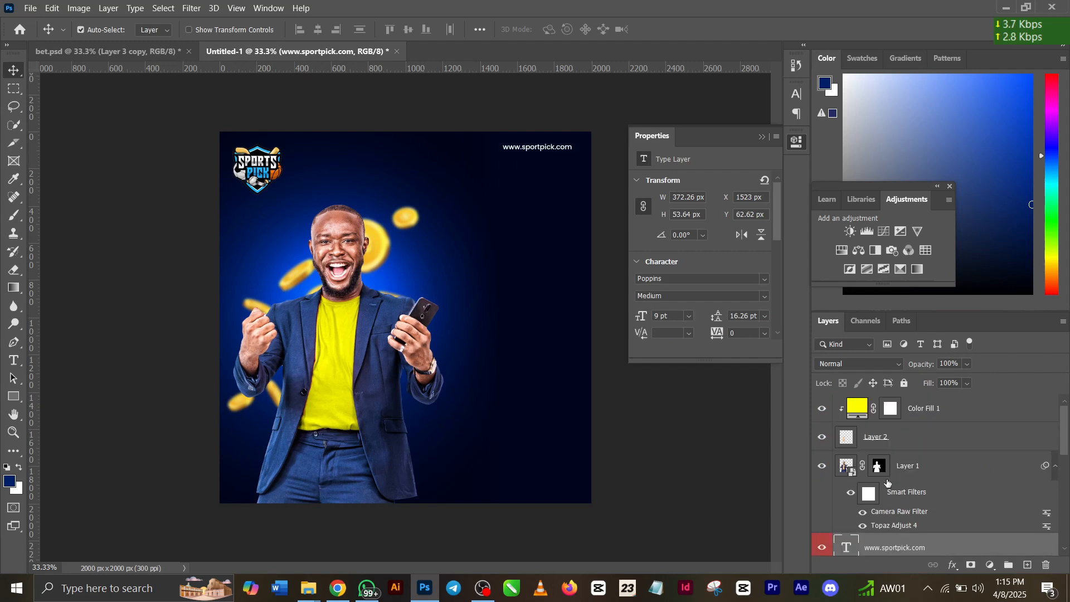
{"action": "left_click", "coordinate": [984, 413]}
{"action": "key", "text": "ctrl+v"}
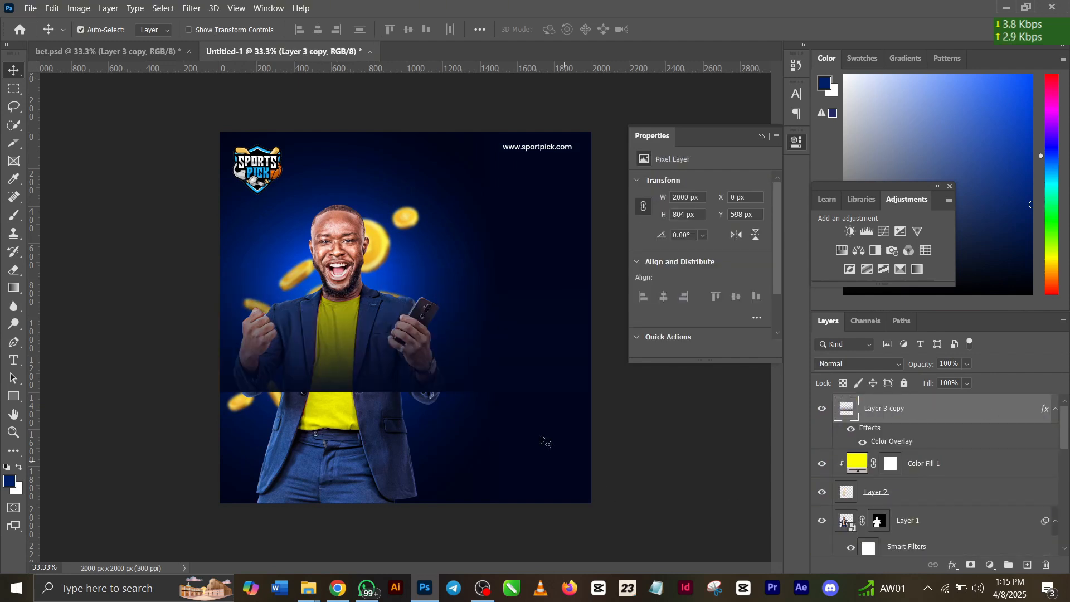
{"action": "left_click_drag", "start_coordinate": [444, 369], "coordinate": [443, 489]}
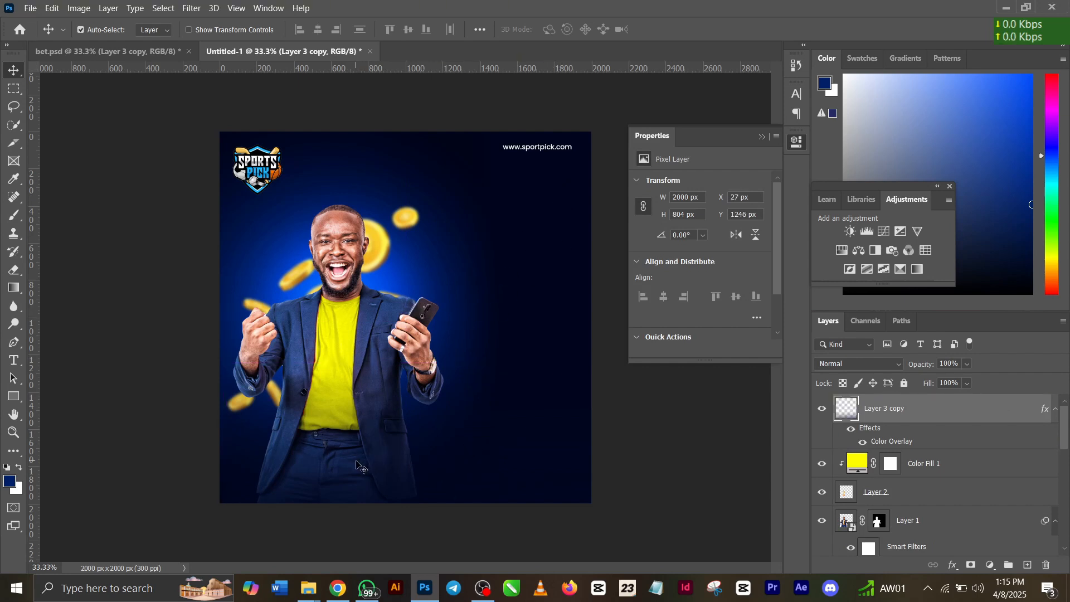
{"action": "left_click", "coordinate": [823, 409]}
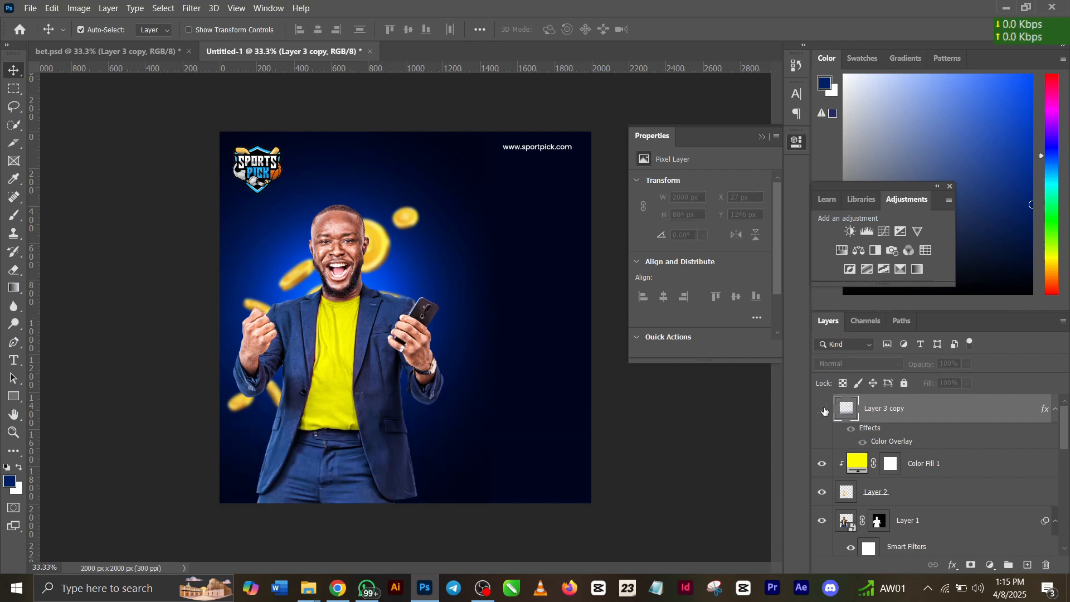
Add a new layer above Layer 3 copy and draw a linear foreground-to-transparent gradient fading upward over about the lower 829 px of the canvas
{"action": "left_click", "coordinate": [1028, 566]}
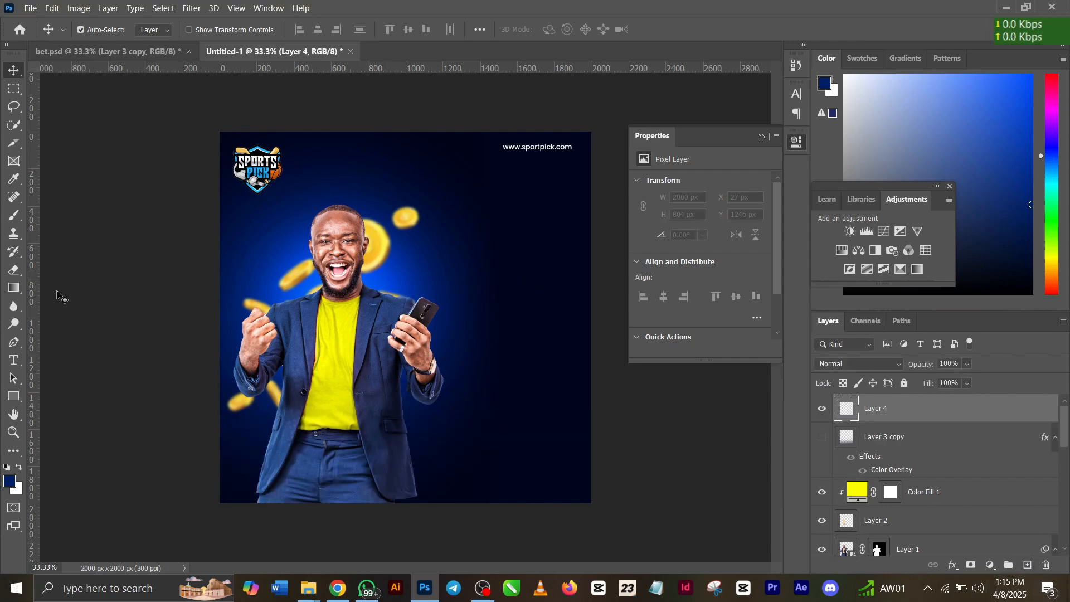
{"action": "left_click", "coordinate": [14, 288]}
{"action": "left_click_drag", "start_coordinate": [399, 522], "coordinate": [396, 351]}
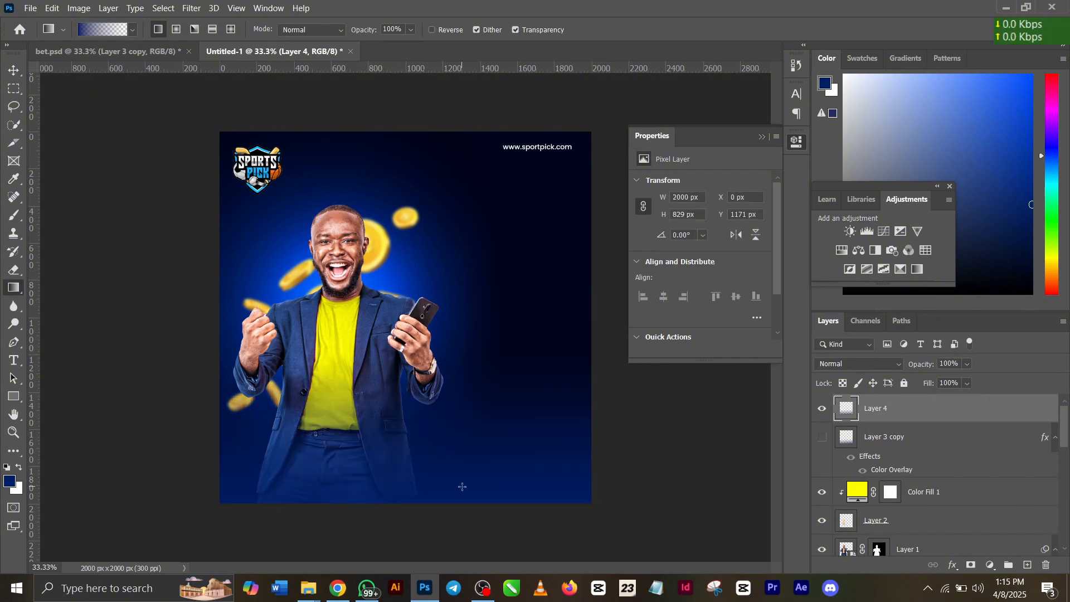
Give the new gradient layer a Color Overlay in dark navy 000419 with Normal blending at 100% opacity
{"action": "left_click", "coordinate": [952, 565]}
{"action": "left_click", "coordinate": [985, 506]}
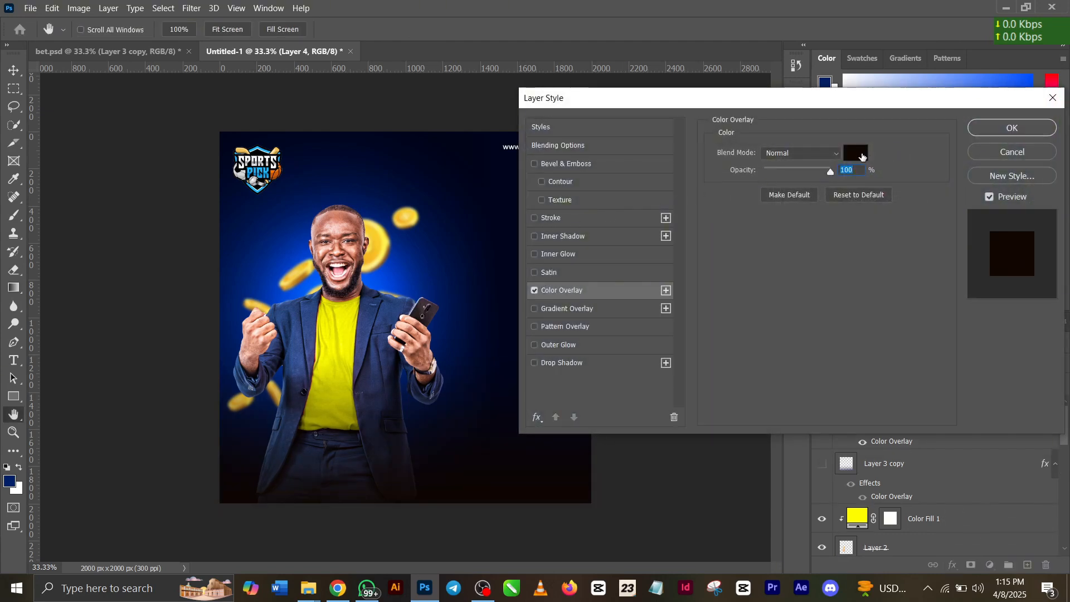
{"action": "left_click", "coordinate": [856, 153]}
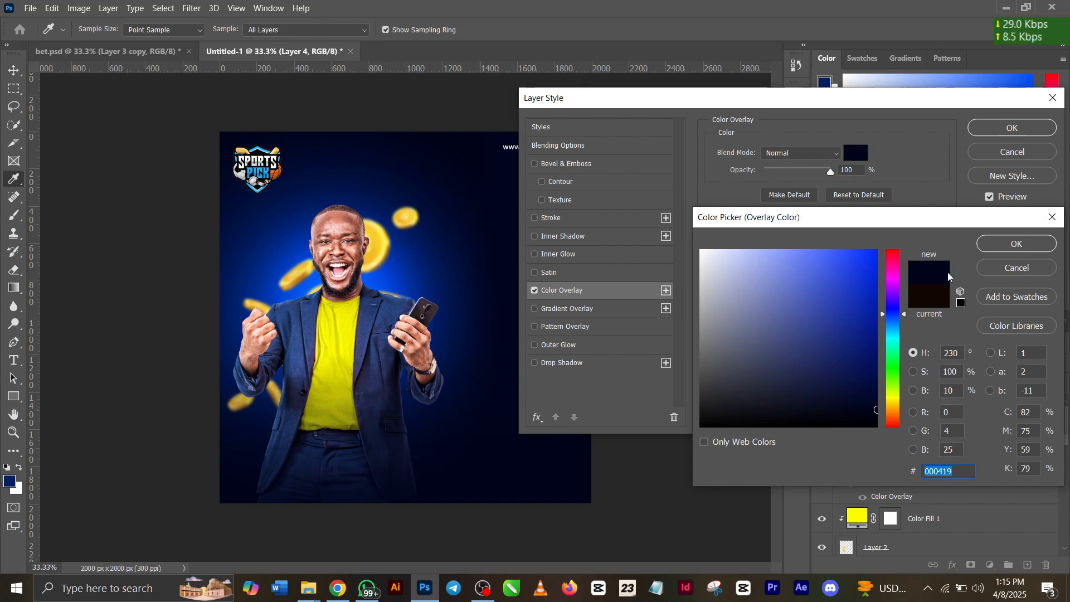
{"action": "left_click", "coordinate": [1016, 243]}
{"action": "left_click", "coordinate": [1004, 130]}
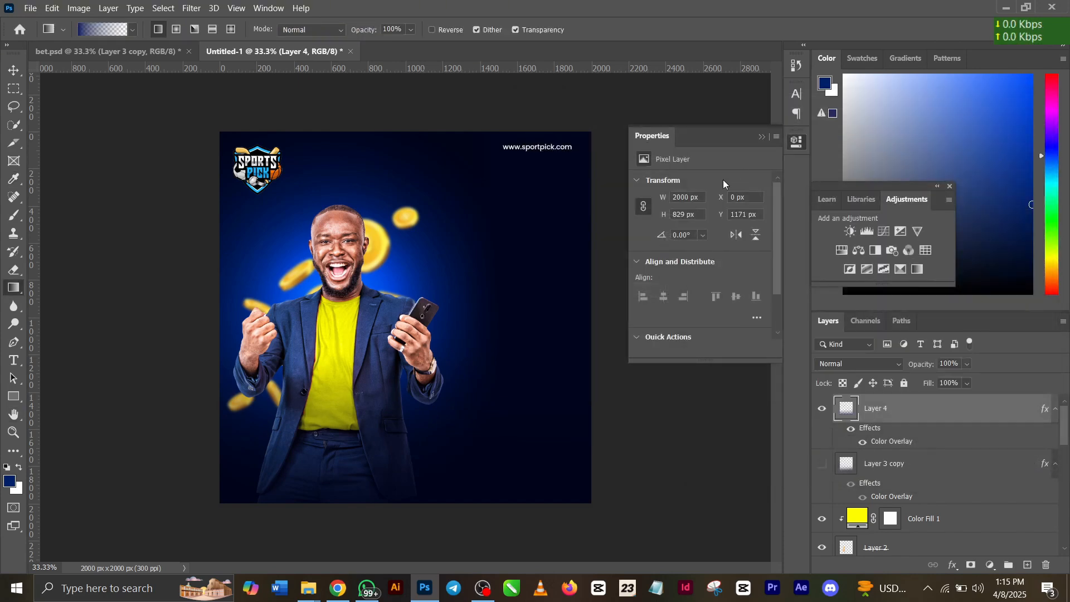
In bet.psd, select the golden glowing spiral curve layer around the man's legs, toggle its visibility to check it, and copy it
{"action": "left_click", "coordinate": [126, 58]}
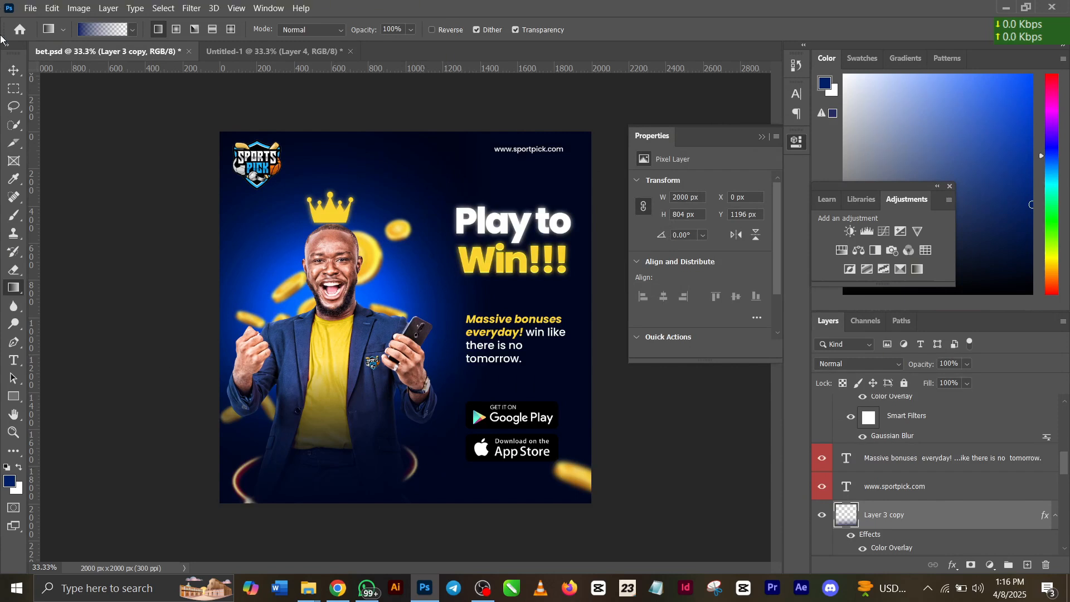
{"action": "left_click", "coordinate": [14, 70]}
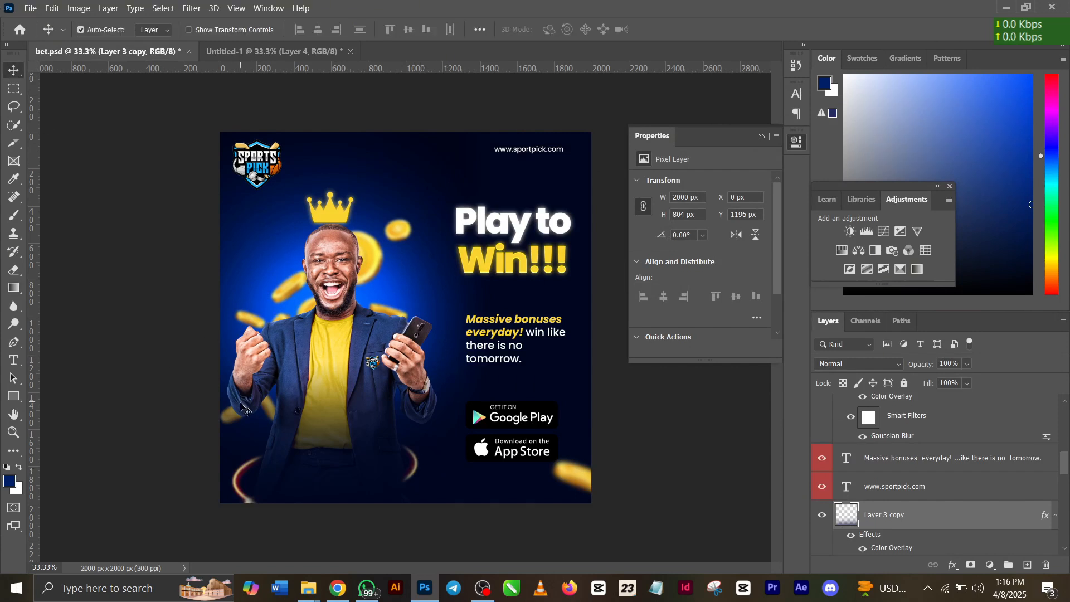
{"action": "left_click", "coordinate": [237, 494]}
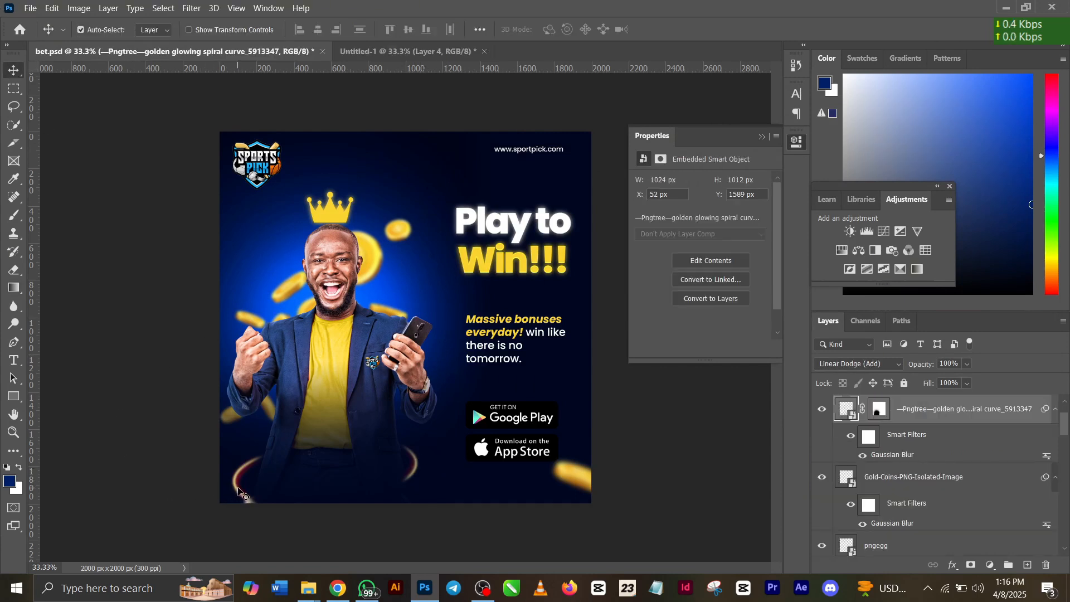
{"action": "left_click", "coordinate": [819, 412]}
{"action": "left_click", "coordinate": [820, 413]}
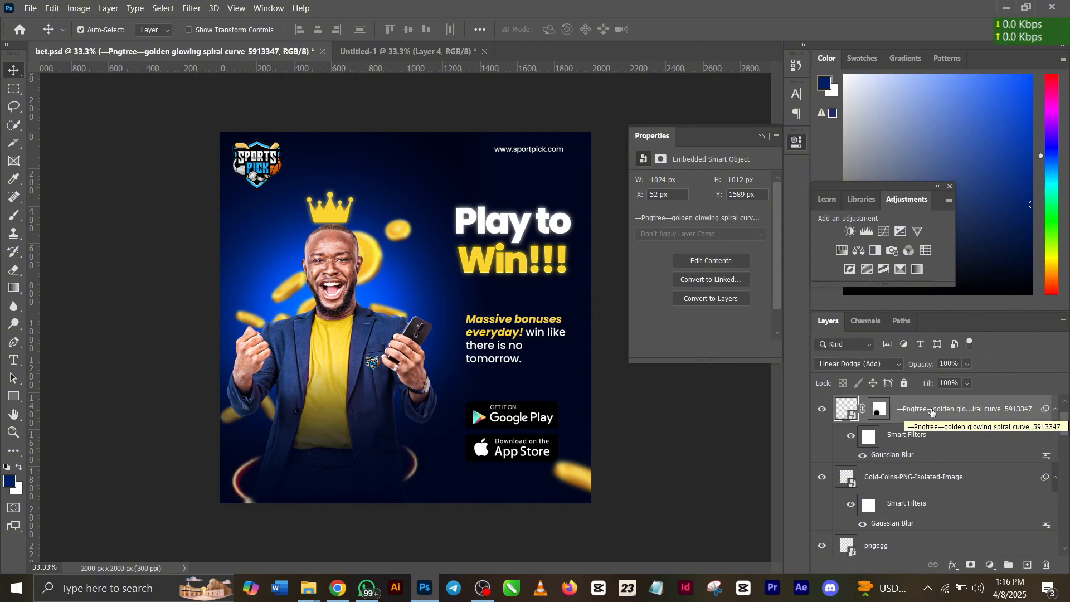
{"action": "left_click", "coordinate": [369, 49]}
{"action": "left_click", "coordinate": [909, 489]}
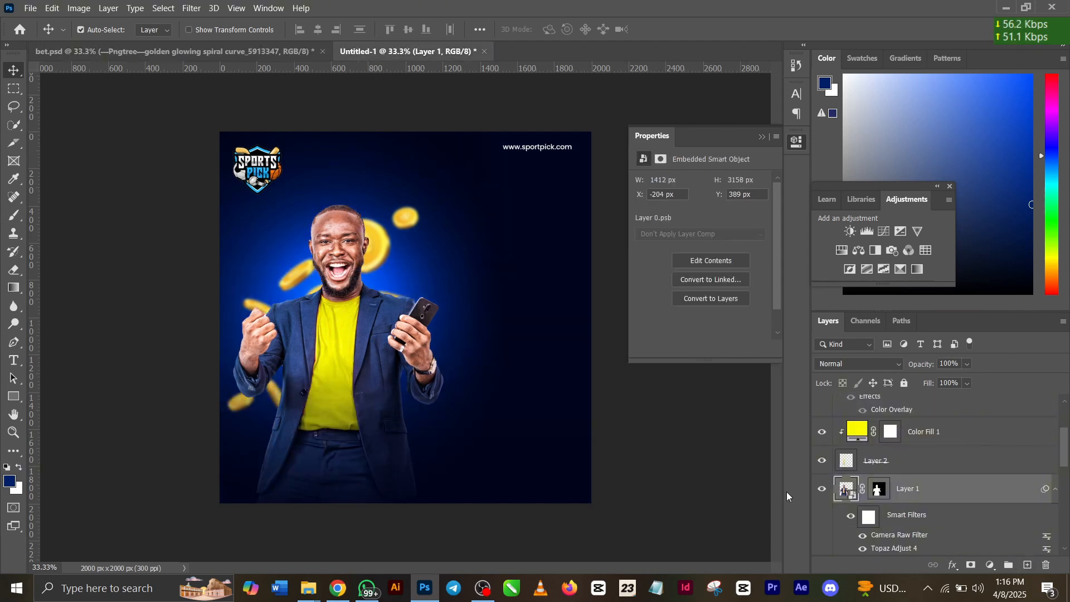
{"action": "scroll", "coordinate": [961, 522], "scroll_direction": "down", "scroll_amount": 3}
{"action": "scroll", "coordinate": [942, 505], "scroll_direction": "up", "scroll_amount": 2}
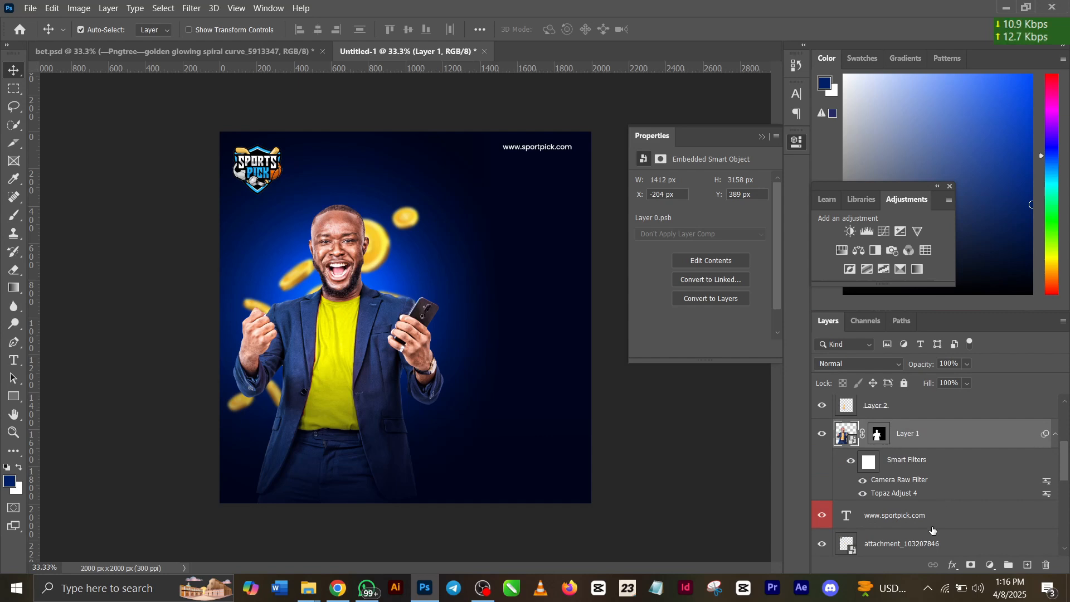
{"action": "left_click", "coordinate": [943, 519]}
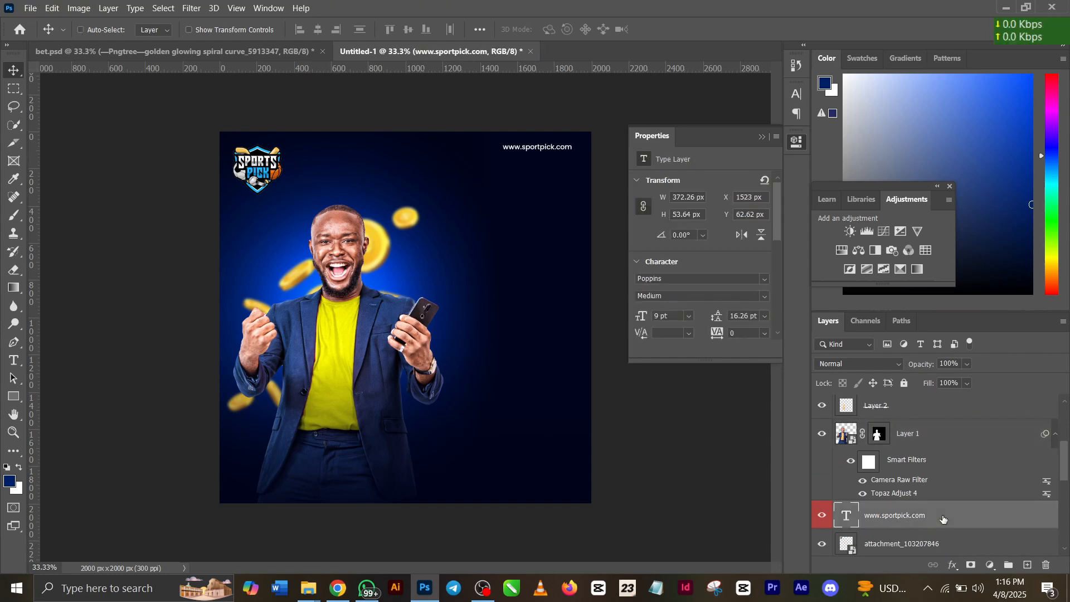
{"action": "key", "text": "ctrl+v"}
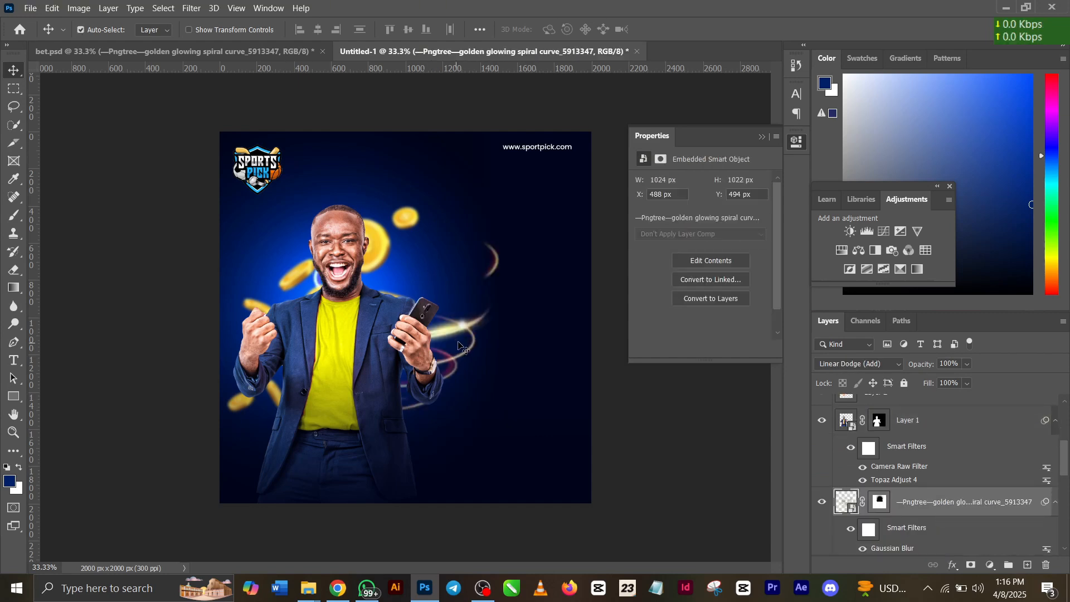
{"action": "left_click_drag", "start_coordinate": [458, 341], "coordinate": [384, 516]}
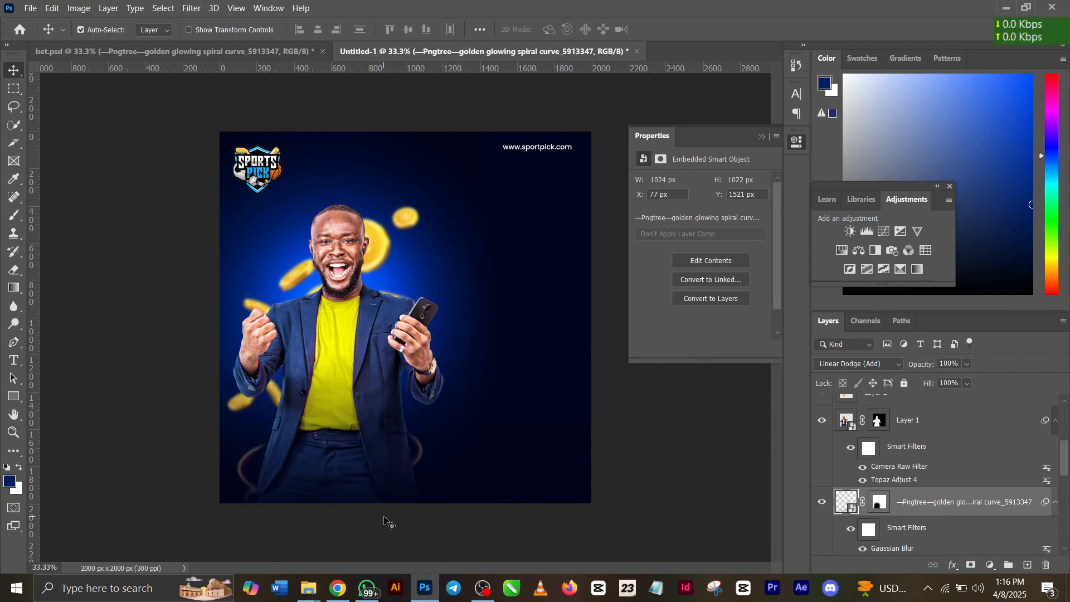
Delete the golden spiral's layer mask and move the spiral layer directly above Layer 1
{"action": "left_click", "coordinate": [880, 506]}
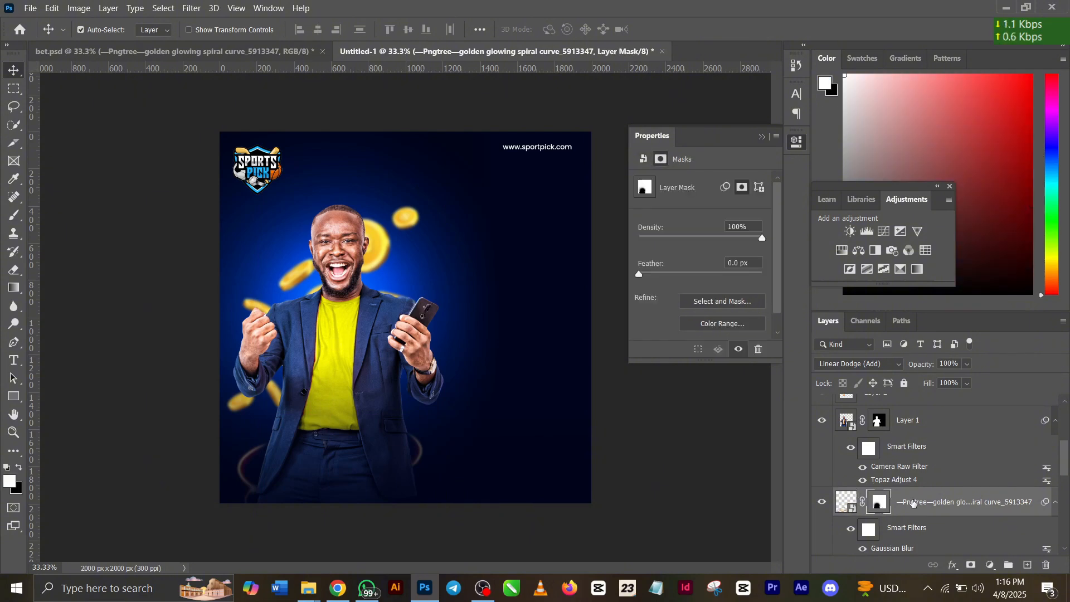
{"action": "right_click", "coordinate": [891, 506]}
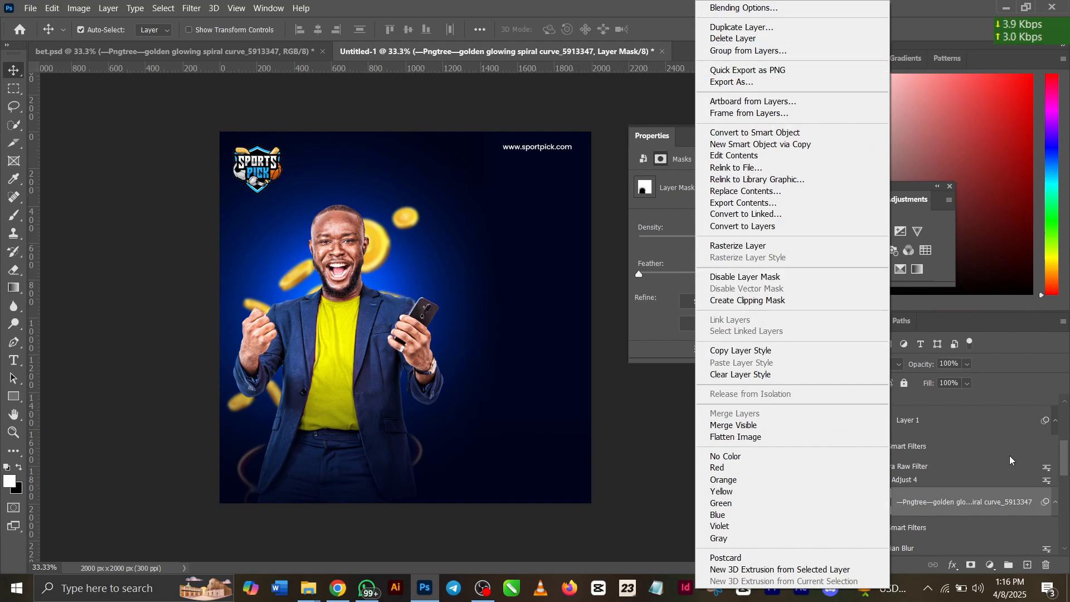
{"action": "left_click", "coordinate": [923, 497]}
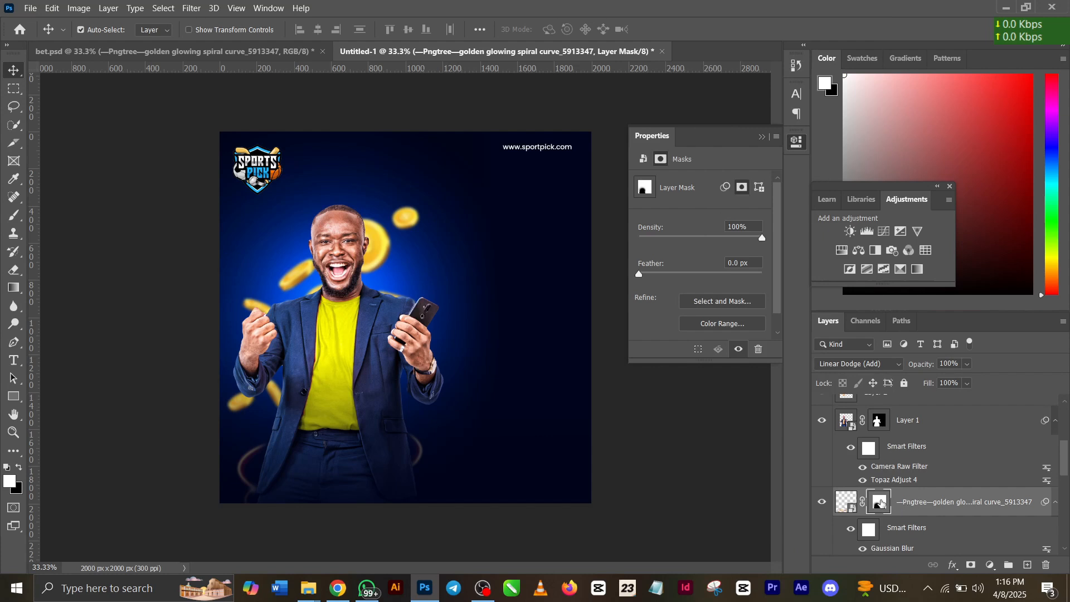
{"action": "right_click", "coordinate": [876, 498]}
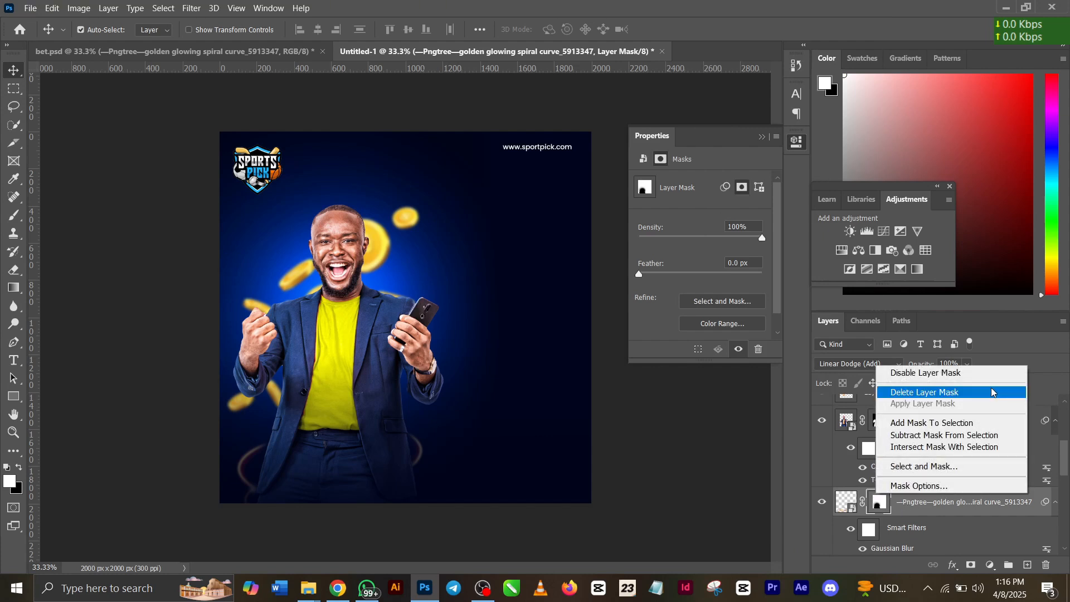
{"action": "left_click", "coordinate": [977, 393]}
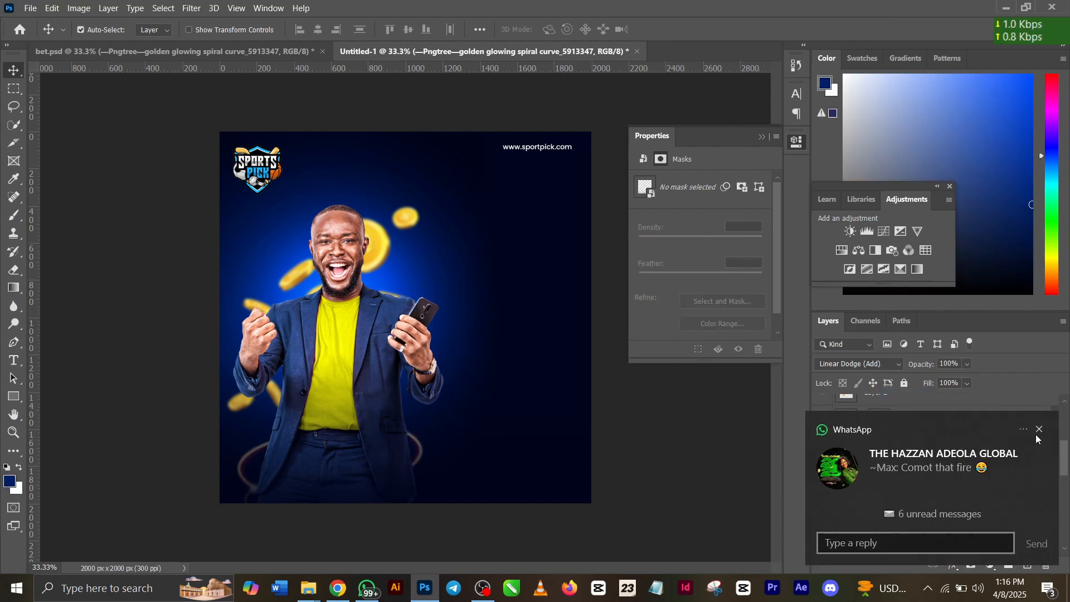
{"action": "left_click", "coordinate": [1040, 430]}
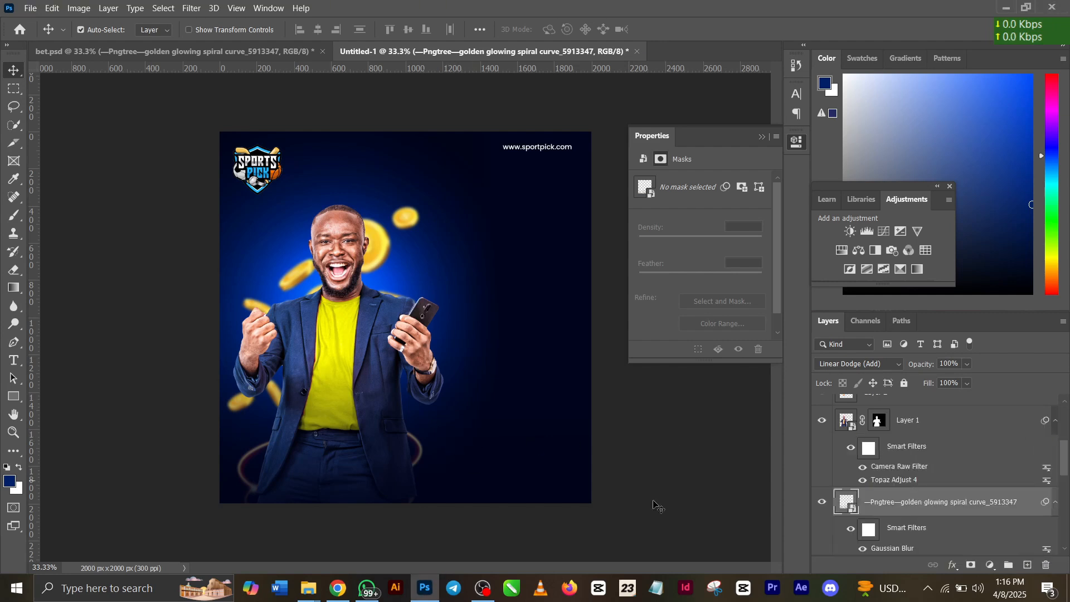
{"action": "left_click_drag", "start_coordinate": [932, 506], "coordinate": [925, 411]}
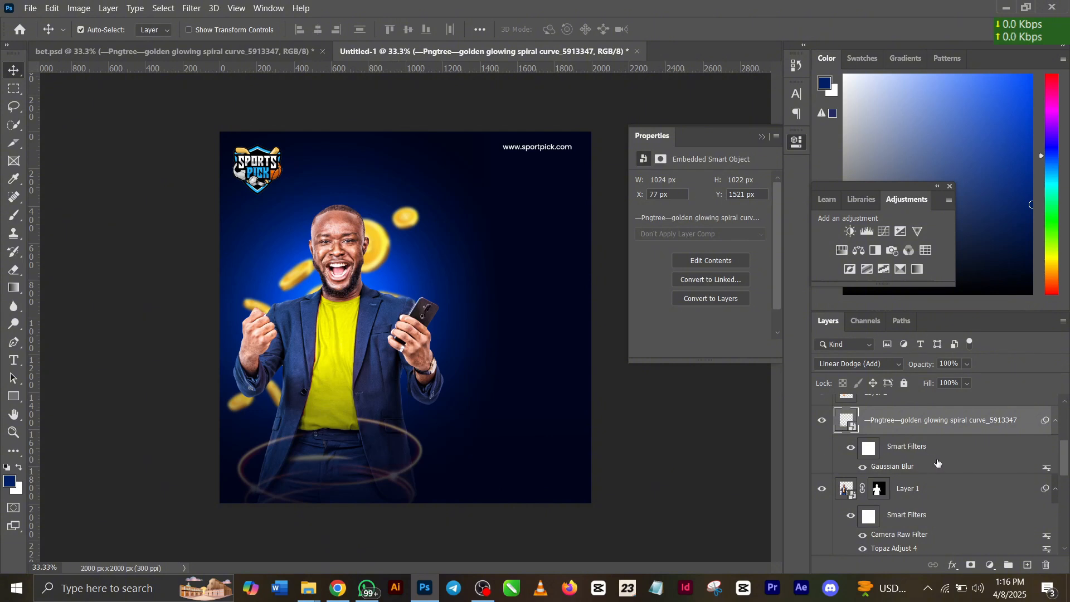
Add a new layer mask to the golden spiral and paint it black with a 250 px brush where the rings cross the man's body
{"action": "left_click", "coordinate": [973, 564]}
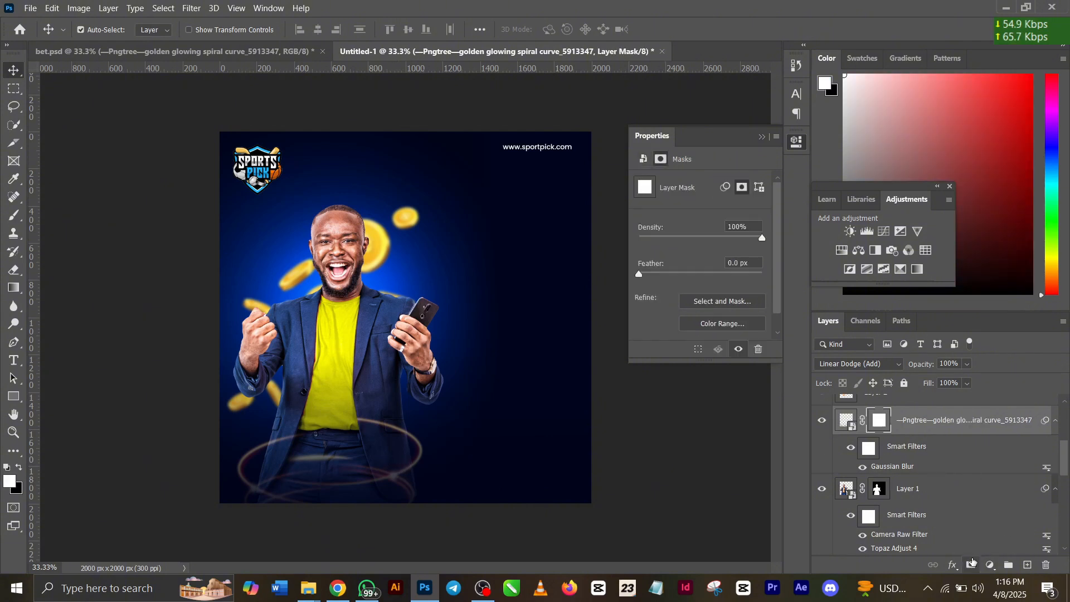
{"action": "key", "text": "b"}
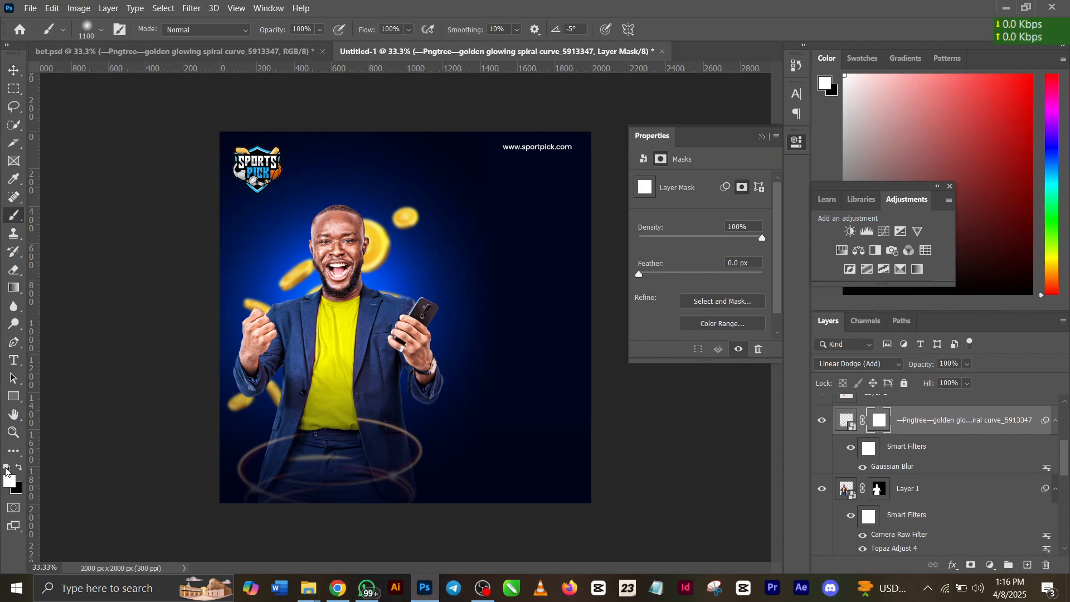
{"action": "left_click", "coordinate": [20, 470]}
{"action": "mouse_move", "coordinate": [314, 446]}
{"action": "left_mouse_down"}
{"action": "mouse_move", "coordinate": [385, 439]}
{"action": "mouse_move", "coordinate": [362, 467]}
{"action": "mouse_move", "coordinate": [347, 424]}
{"action": "mouse_move", "coordinate": [273, 446]}
{"action": "mouse_move", "coordinate": [299, 478]}
{"action": "mouse_move", "coordinate": [380, 477]}
{"action": "mouse_move", "coordinate": [387, 487]}
{"action": "mouse_move", "coordinate": [295, 492]}
{"action": "mouse_move", "coordinate": [257, 508]}
{"action": "mouse_move", "coordinate": [354, 498]}
{"action": "left_mouse_up"}
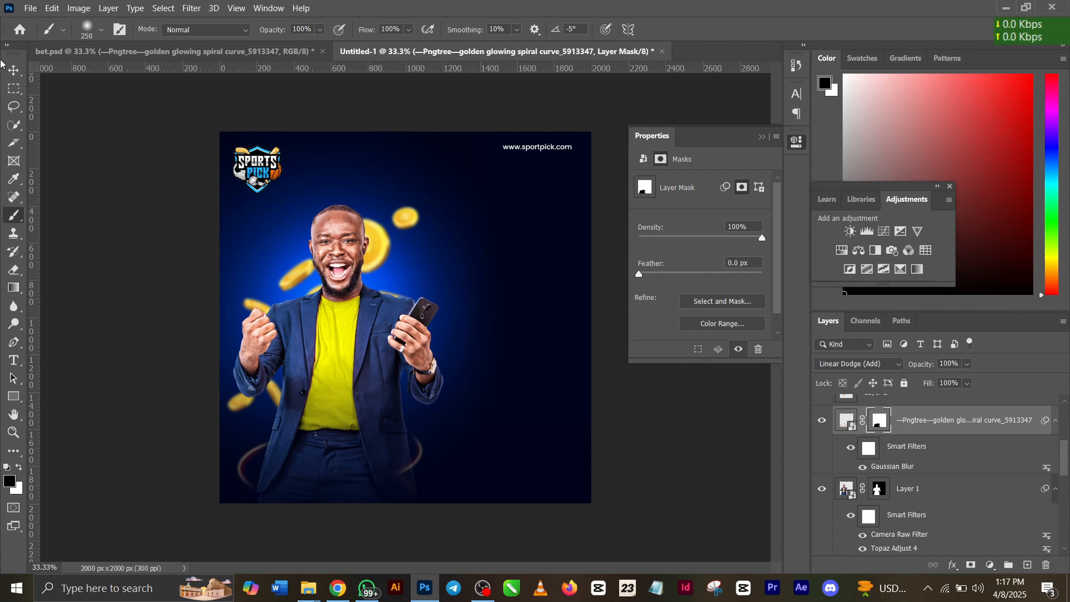
{"action": "left_click", "coordinate": [14, 71]}
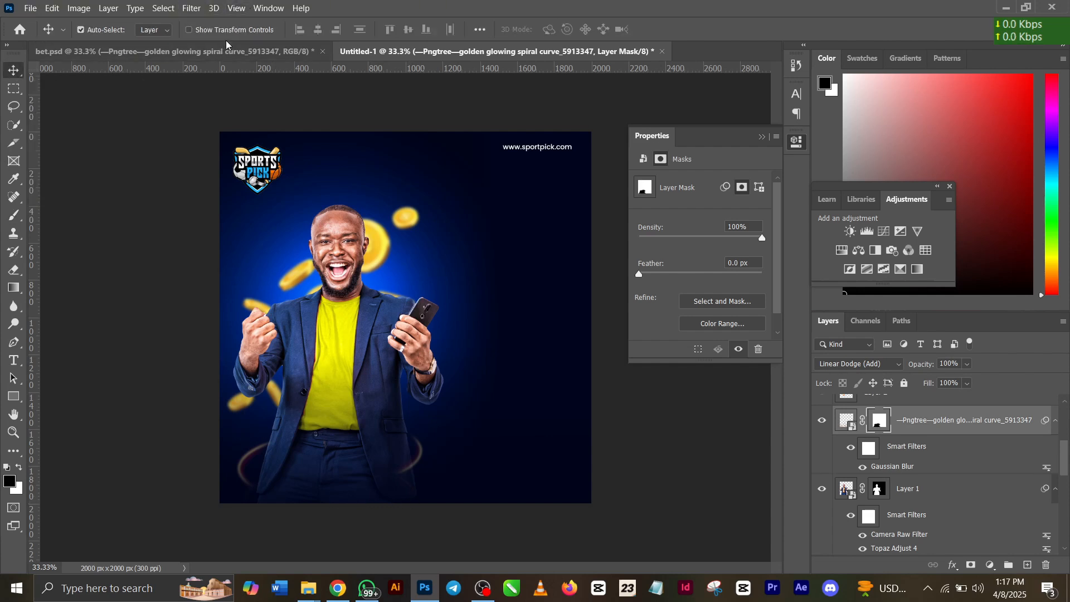
Copy bet.psd's pngegg store badges into Untitled-1, move them to the top of the layer stack, and place them at about X 1392, Y 1447 px
{"action": "left_click", "coordinate": [45, 54]}
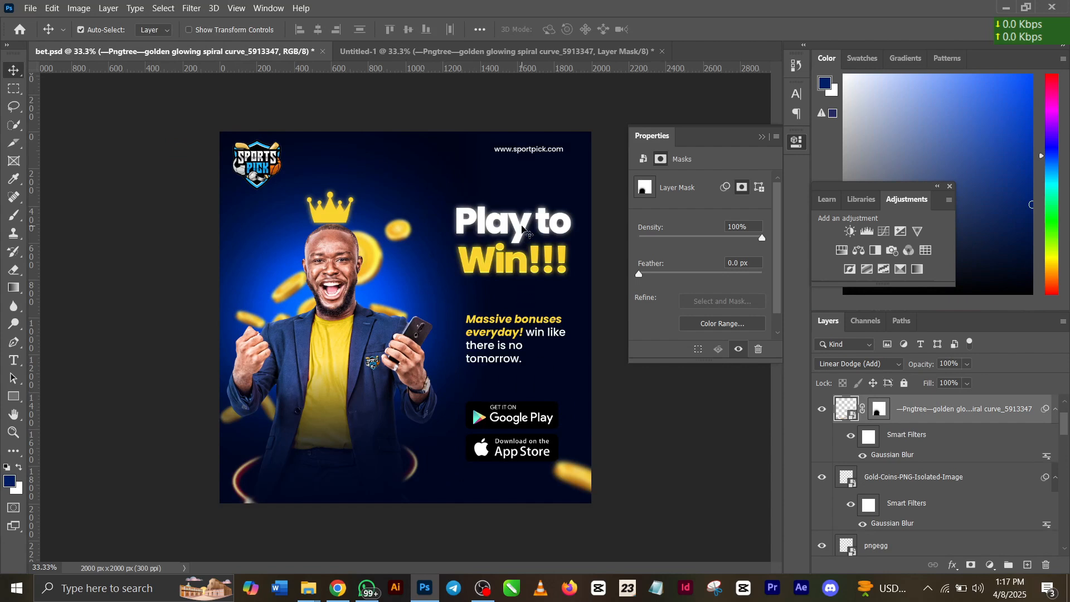
{"action": "mouse_move", "coordinate": [549, 435]}
{"action": "left_mouse_down"}
{"action": "mouse_move", "coordinate": [529, 64]}
{"action": "mouse_move", "coordinate": [464, 46]}
{"action": "mouse_move", "coordinate": [544, 442]}
{"action": "left_mouse_up"}
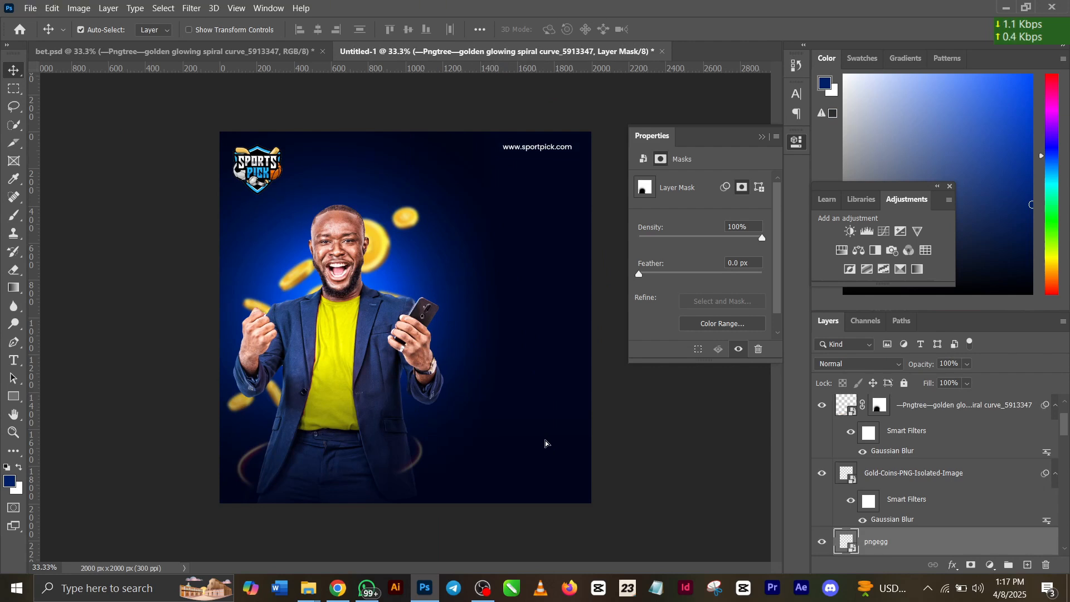
{"action": "left_click_drag", "start_coordinate": [547, 444], "coordinate": [547, 443]}
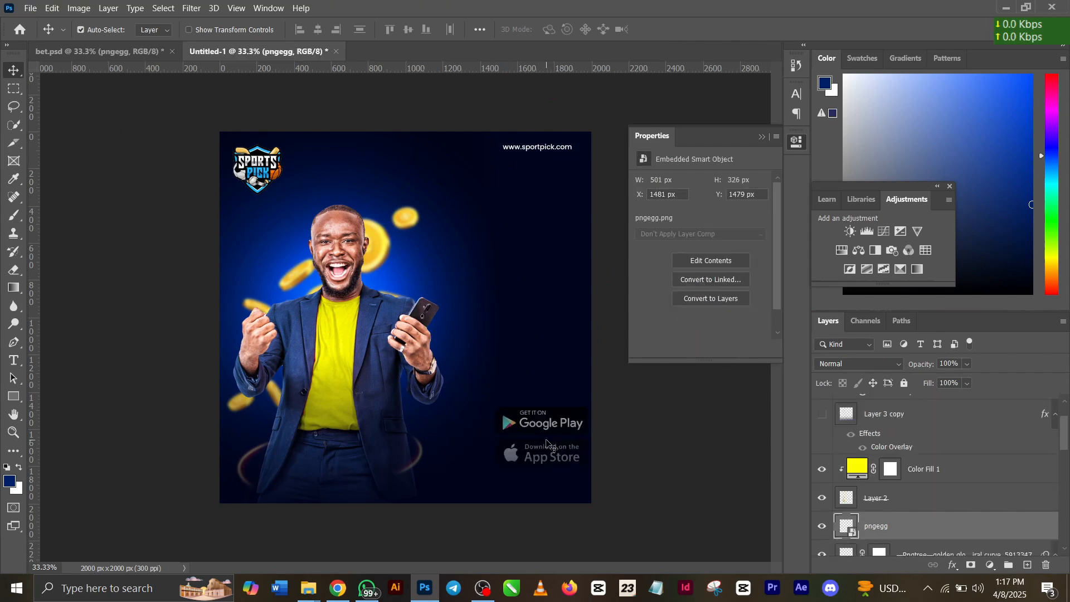
{"action": "left_click_drag", "start_coordinate": [966, 545], "coordinate": [956, 394]}
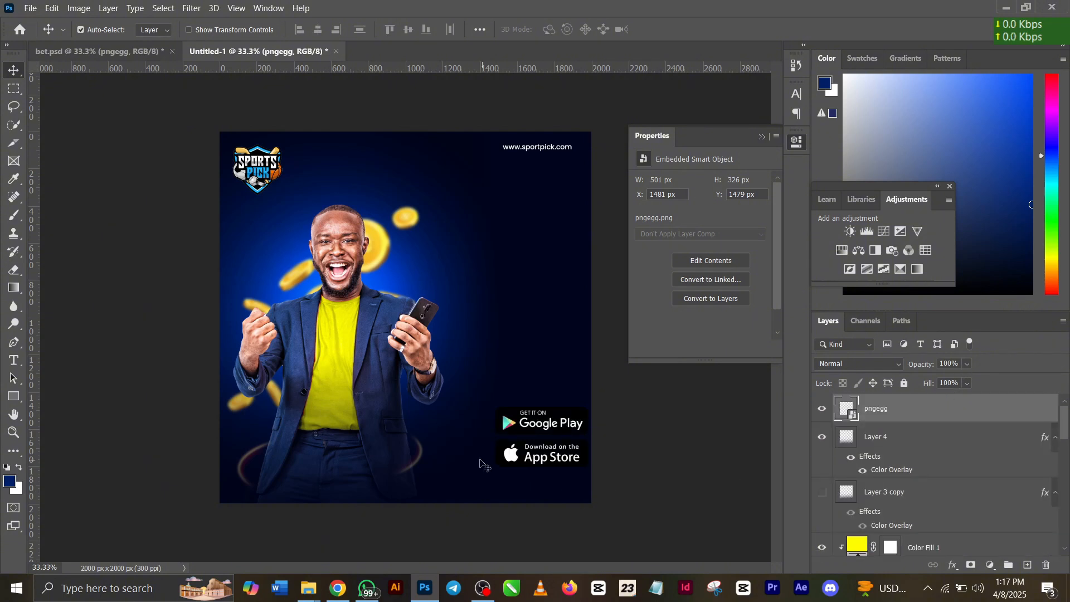
{"action": "mouse_move", "coordinate": [570, 424]}
{"action": "left_mouse_down"}
{"action": "mouse_move", "coordinate": [538, 419]}
{"action": "mouse_move", "coordinate": [554, 423]}
{"action": "left_mouse_up"}
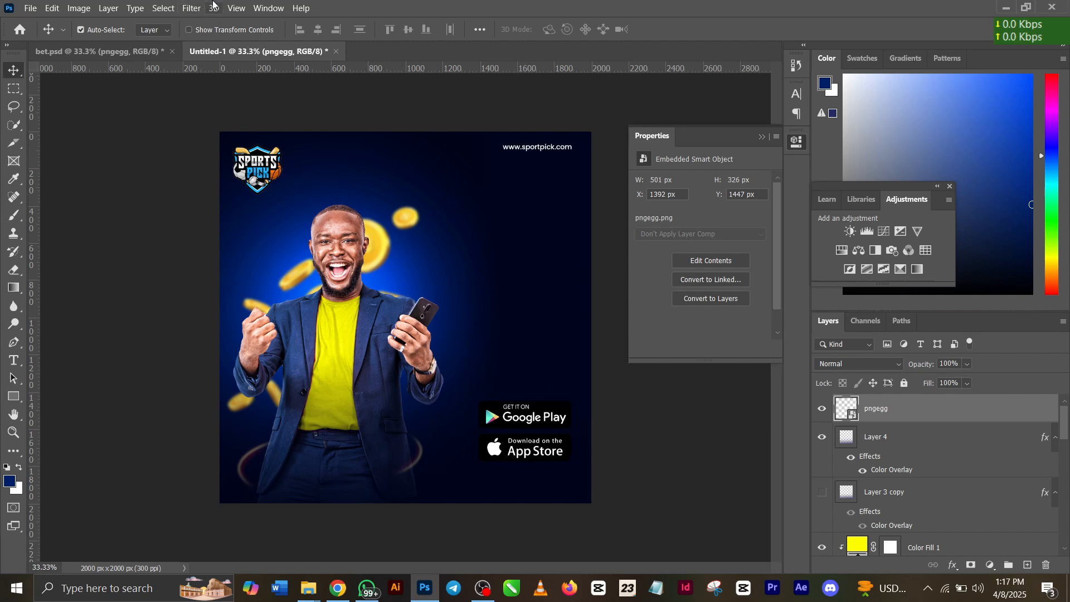
Switch to bet.psd and examine the font, weight and size of the Play to headline text
{"action": "left_click", "coordinate": [129, 51]}
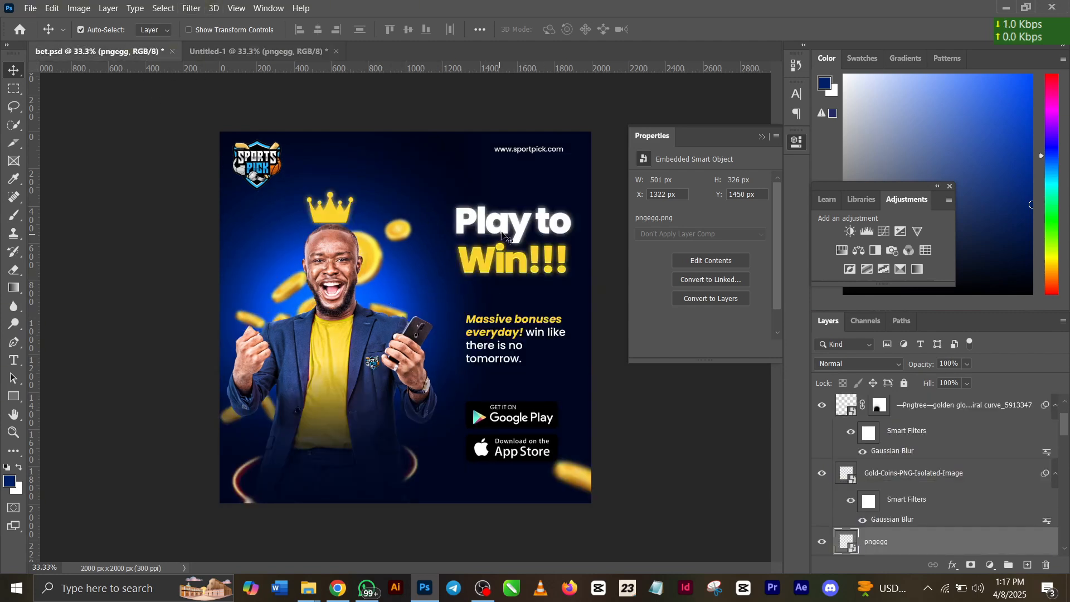
{"action": "left_click", "coordinate": [524, 229]}
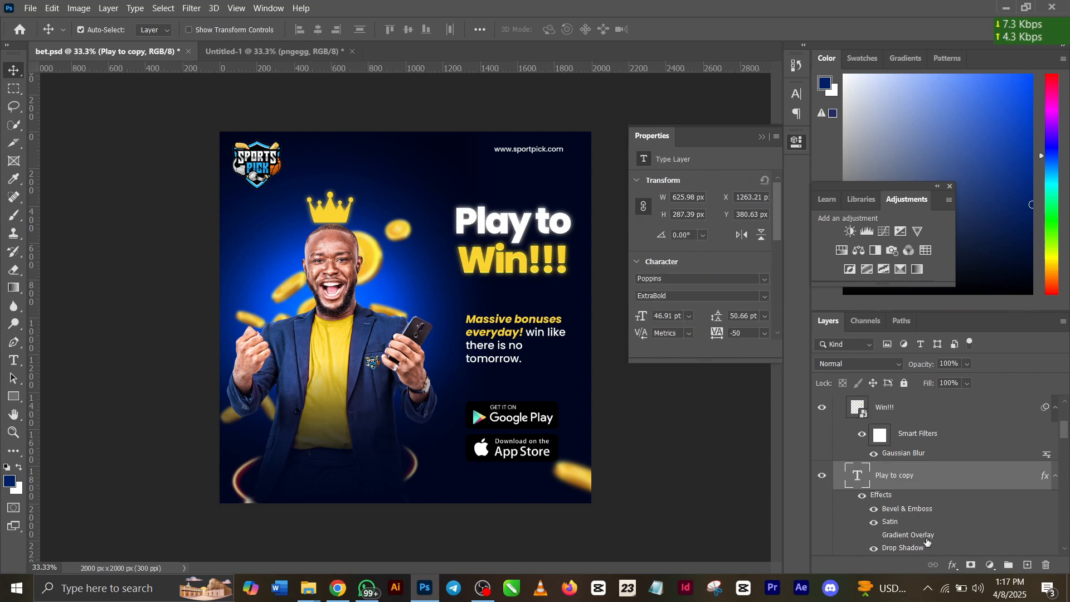
{"action": "double_click", "coordinate": [853, 478]}
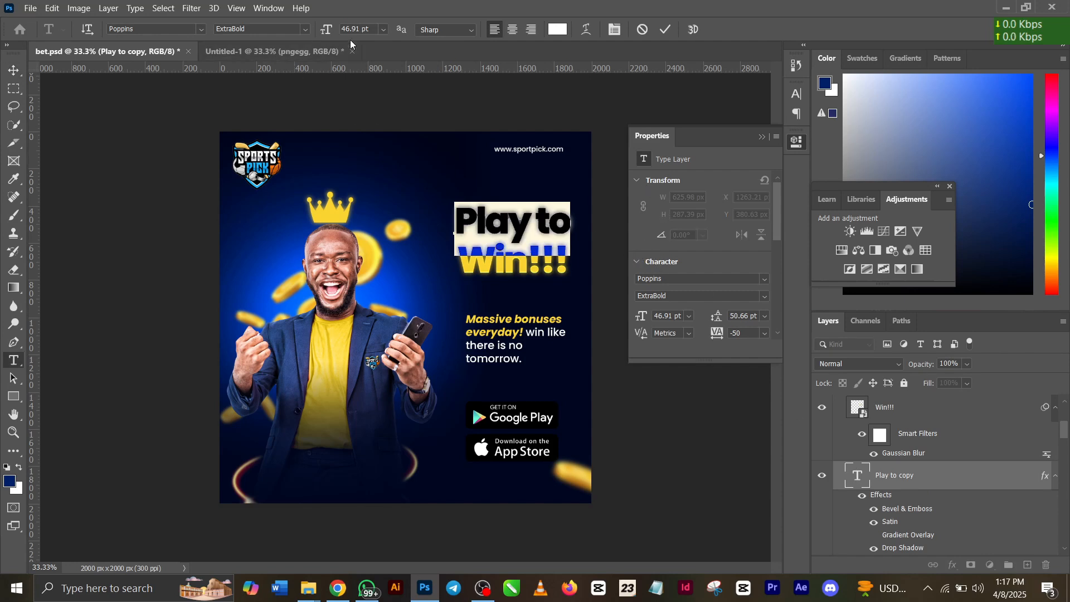
{"action": "left_click", "coordinate": [667, 29]}
{"action": "key", "text": "v"}
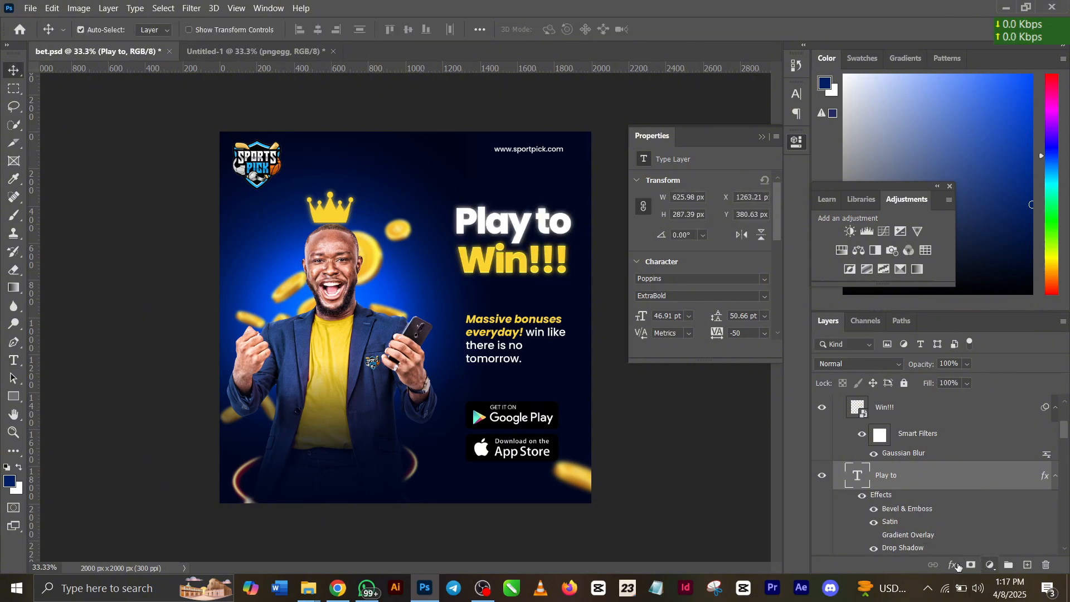
Examine the Bevel & Emboss, Satin and Drop Shadow settings in the Play to text's layer style
{"action": "left_click", "coordinate": [958, 566]}
{"action": "left_click", "coordinate": [968, 432]}
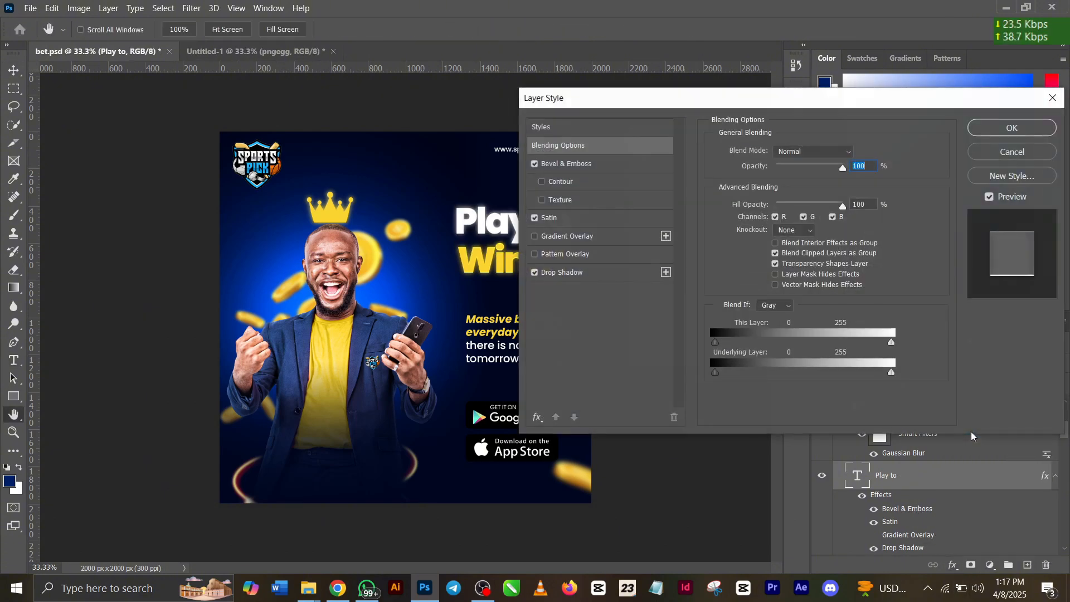
{"action": "left_click", "coordinate": [613, 168]}
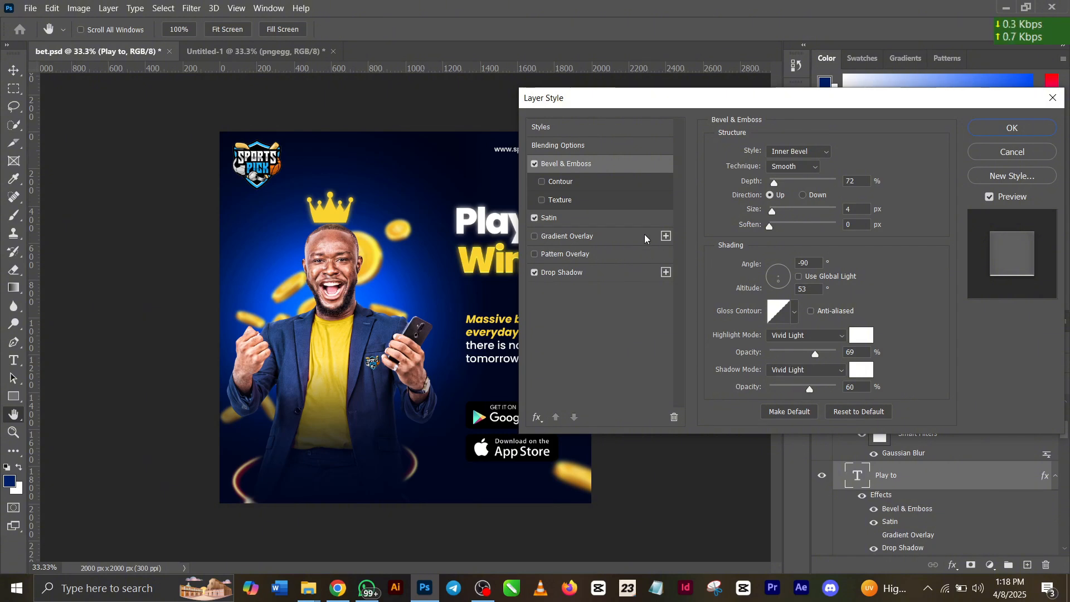
{"action": "left_click", "coordinate": [632, 222]}
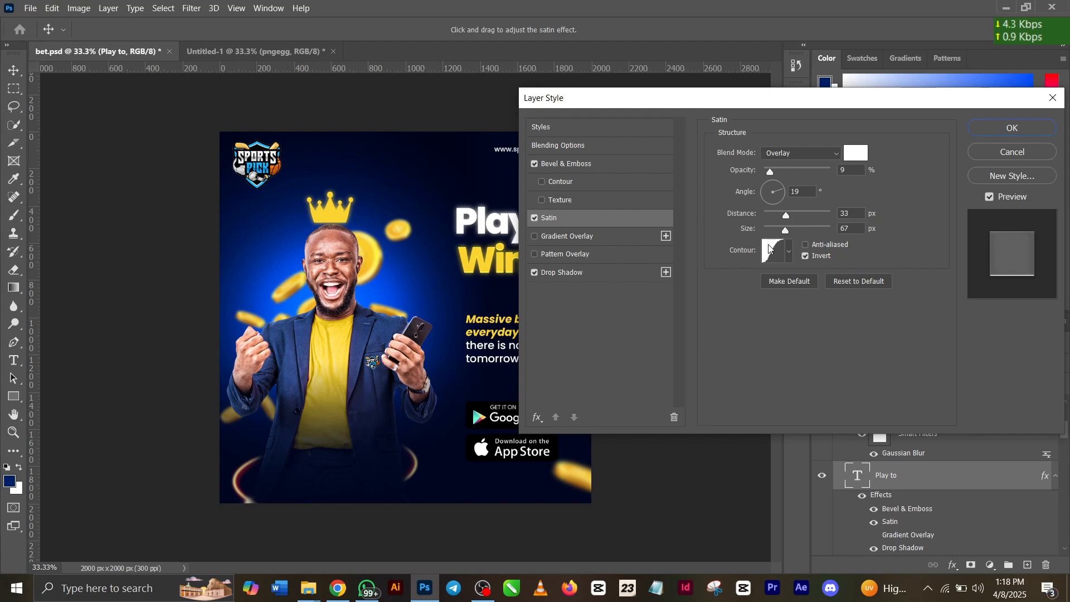
{"action": "left_click", "coordinate": [575, 273]}
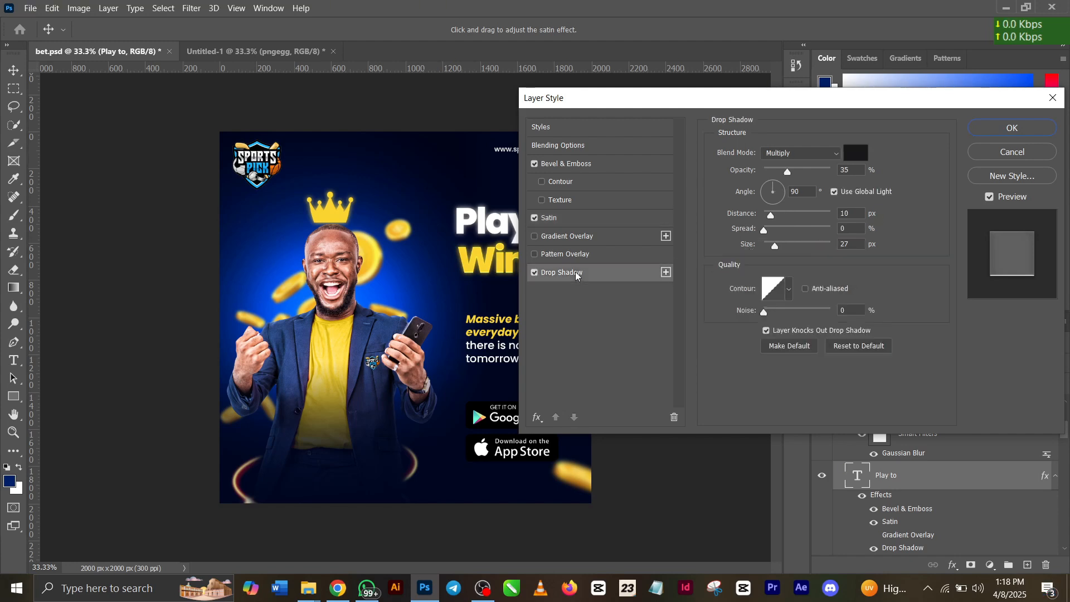
{"action": "left_click", "coordinate": [992, 129]}
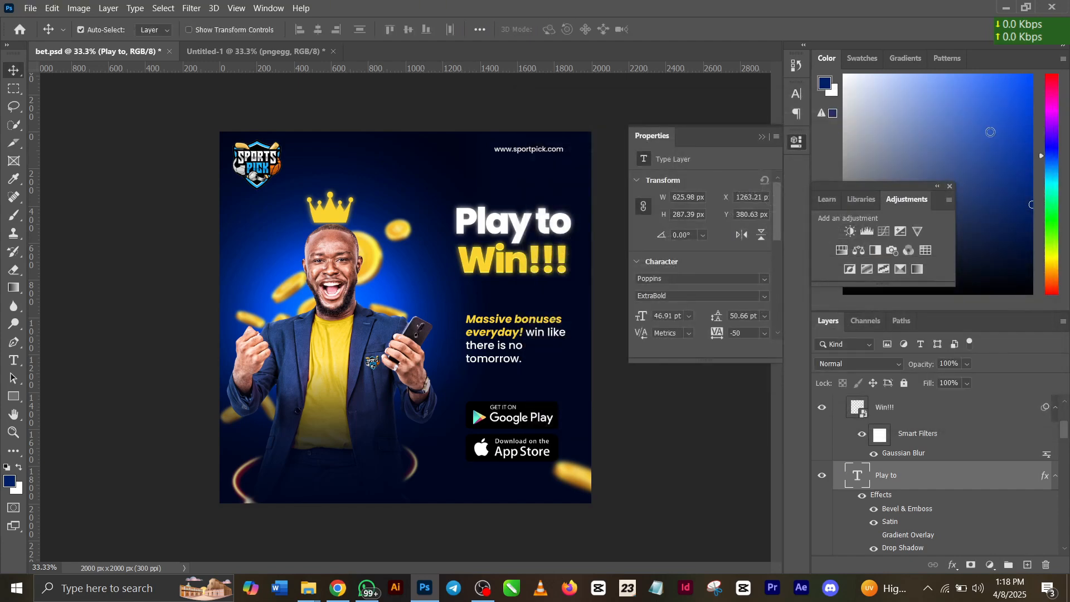
Select the blurred Play to smart object beneath the headline and look up the Convert to Smart Object and Gaussian Blur commands
{"action": "scroll", "coordinate": [927, 451], "scroll_direction": "up", "scroll_amount": 1}
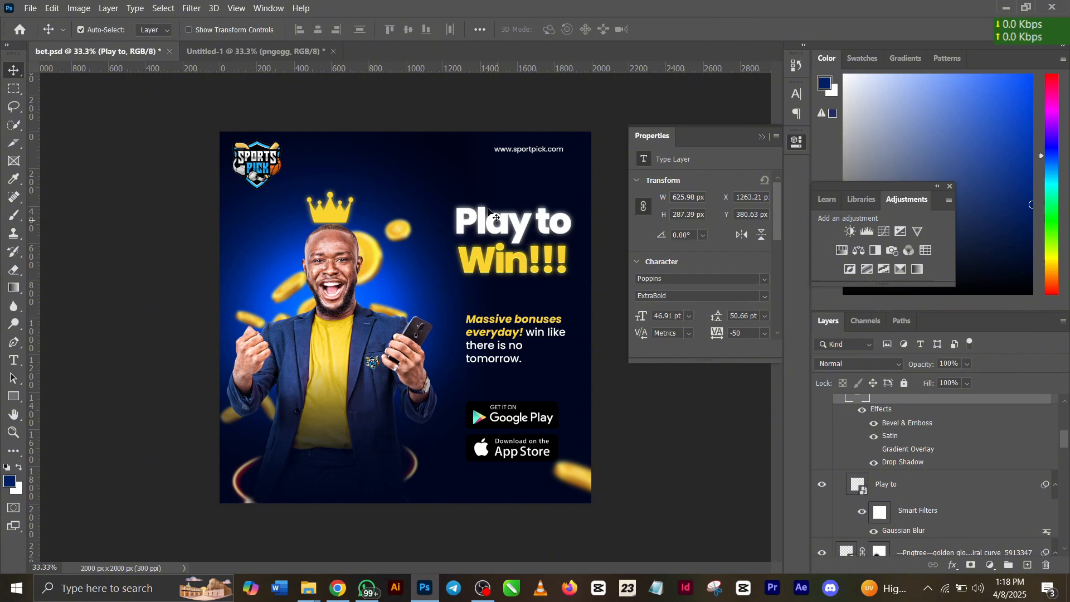
{"action": "left_click", "coordinate": [912, 483]}
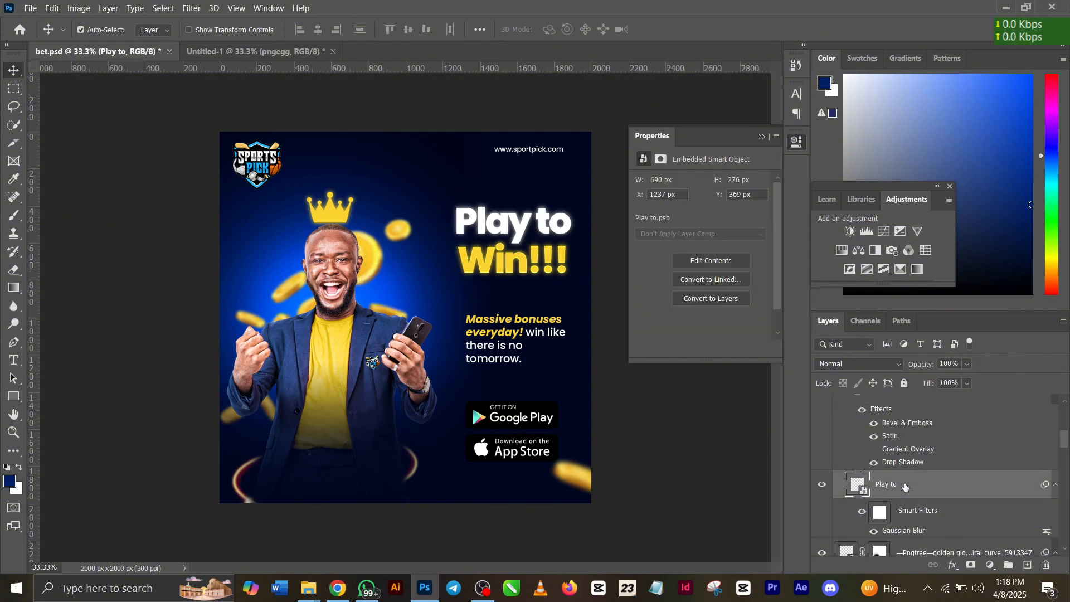
{"action": "right_click", "coordinate": [905, 485]}
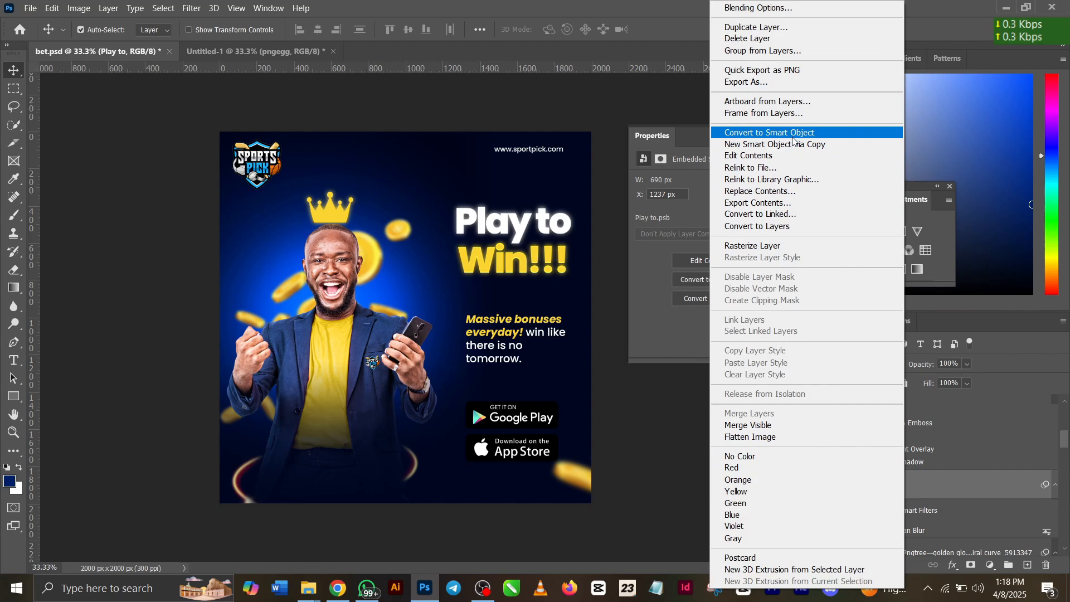
{"action": "left_click", "coordinate": [1010, 491]}
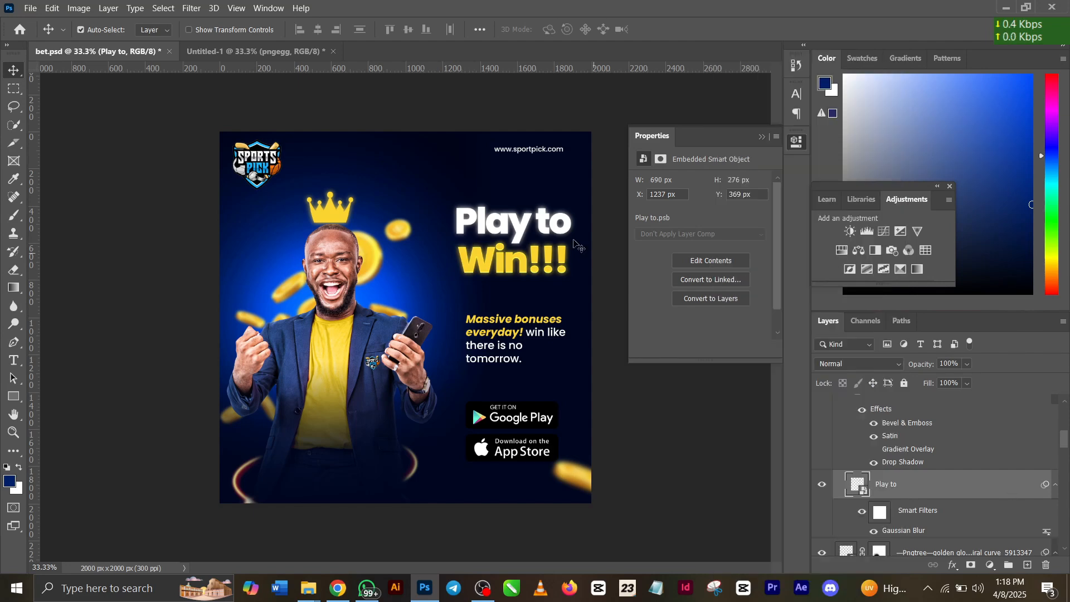
{"action": "left_click", "coordinate": [192, 8]}
{"action": "mouse_move", "coordinate": [312, 158]}
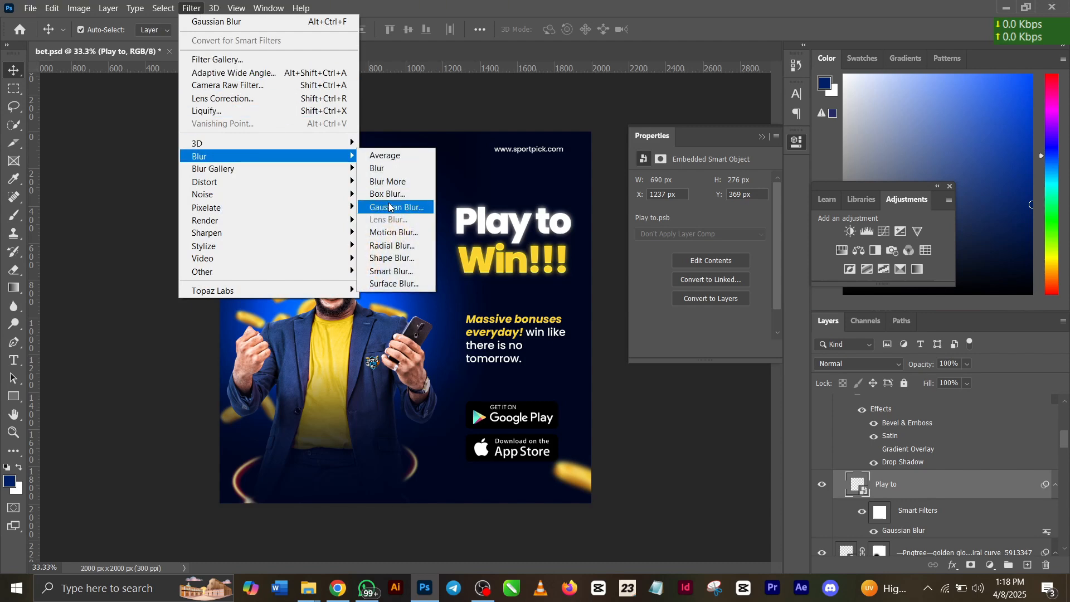
{"action": "key", "text": "Escape"}
{"action": "key", "text": "Escape"}
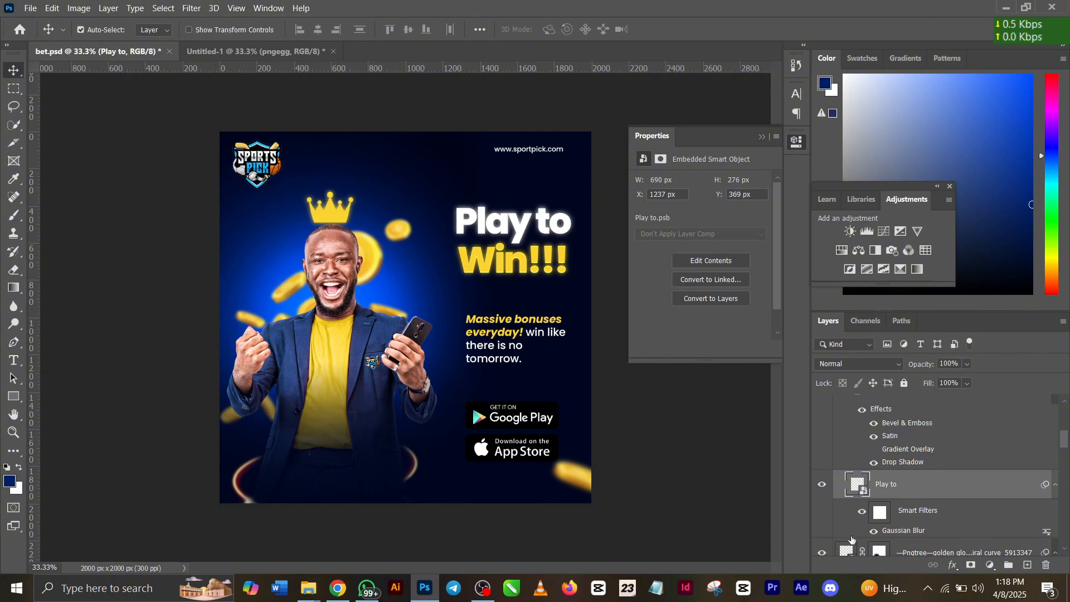
Try a 23.5 px Gaussian Blur radius on the Play to glow layer, and return the radius to 12.5 px
{"action": "double_click", "coordinate": [902, 532]}
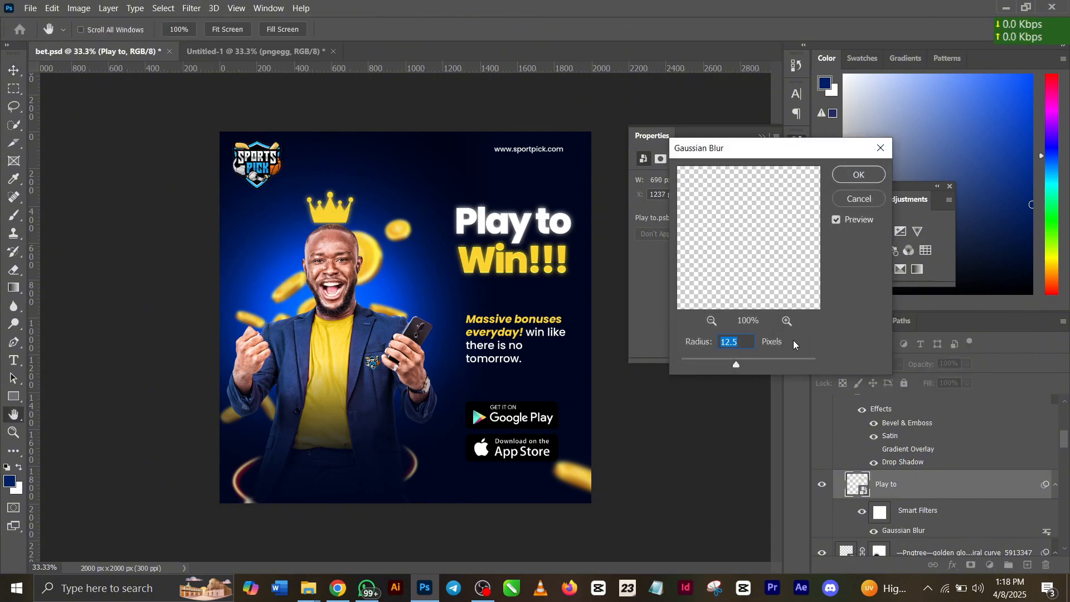
{"action": "left_click_drag", "start_coordinate": [743, 361], "coordinate": [743, 361]}
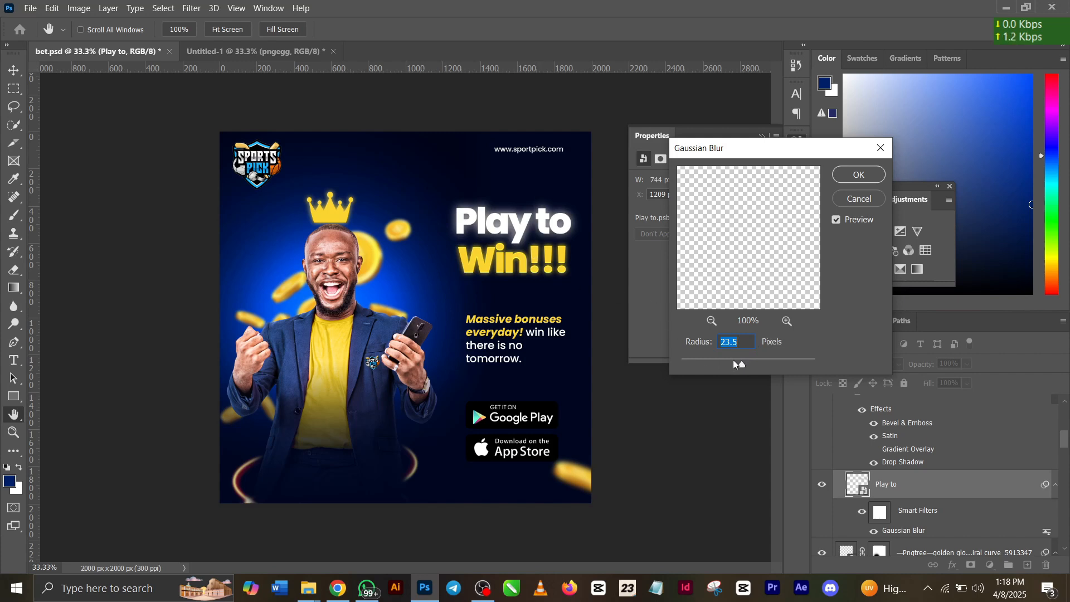
{"action": "left_click_drag", "start_coordinate": [738, 359], "coordinate": [737, 361]}
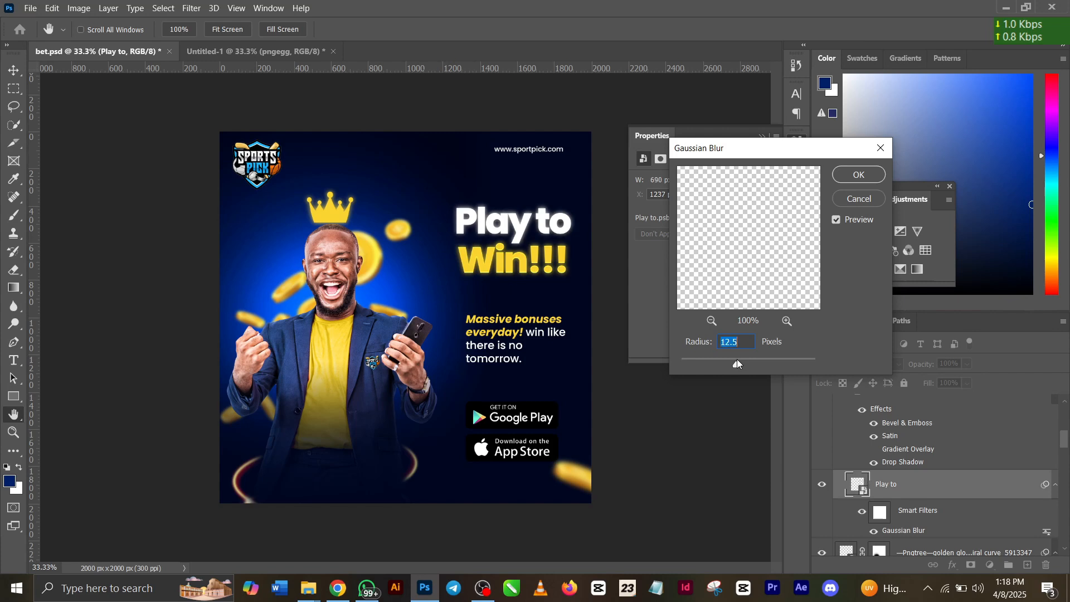
{"action": "left_click", "coordinate": [854, 173]}
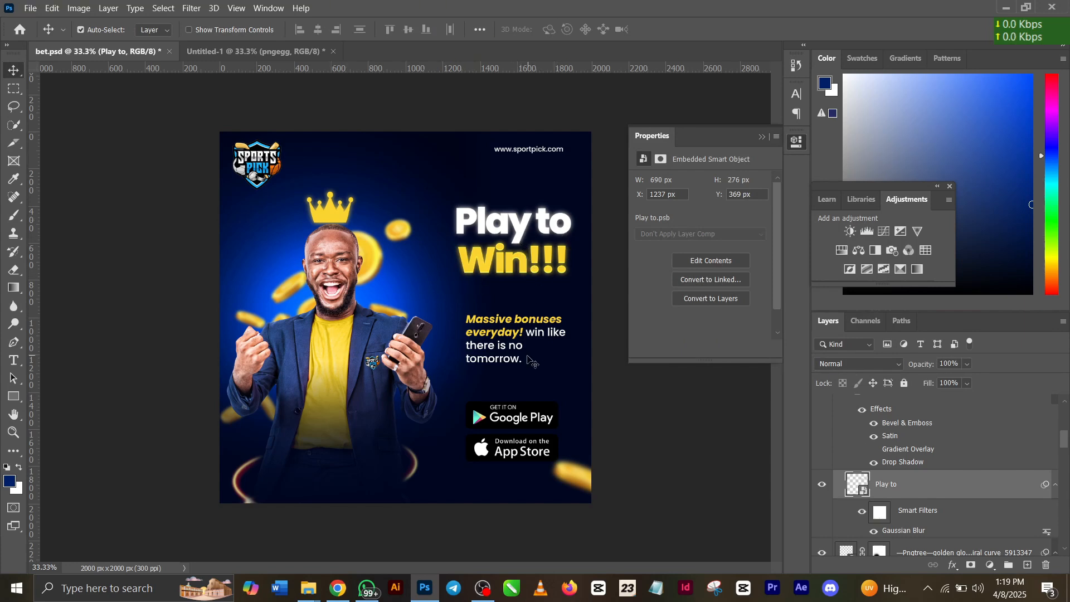
Examine the type settings of the Massive bonuses paragraph and select the crown layer above the man's head
{"action": "double_click", "coordinate": [513, 339]}
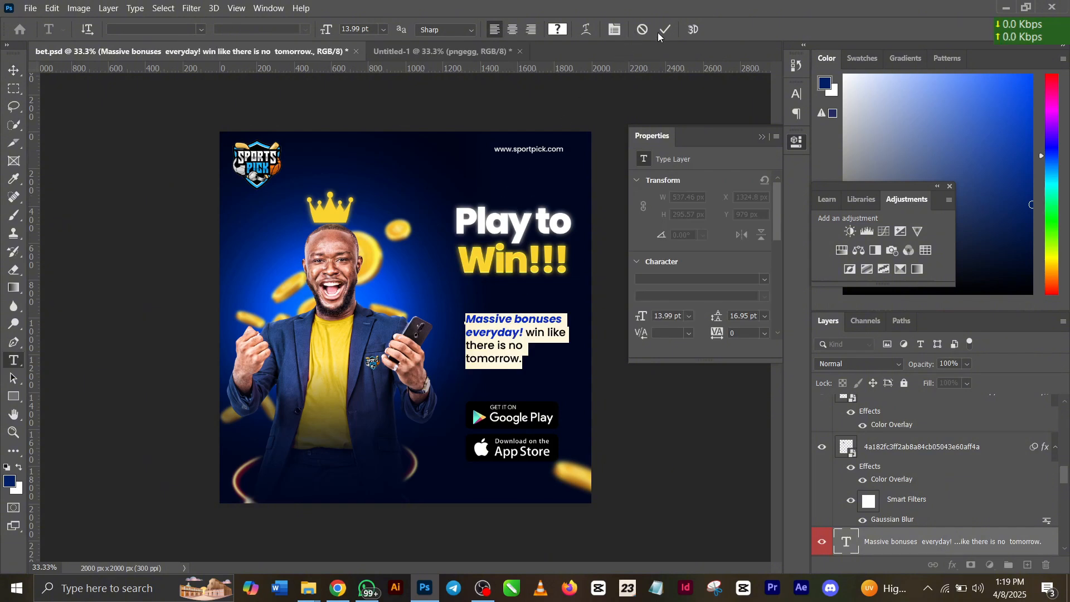
{"action": "left_click", "coordinate": [667, 32]}
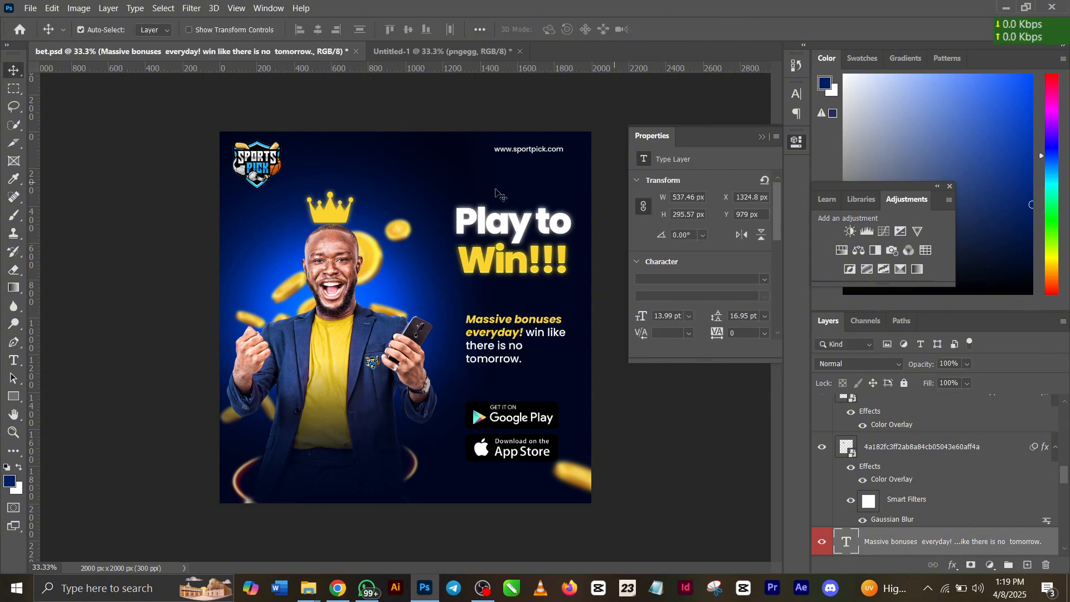
{"action": "left_click", "coordinate": [338, 217]}
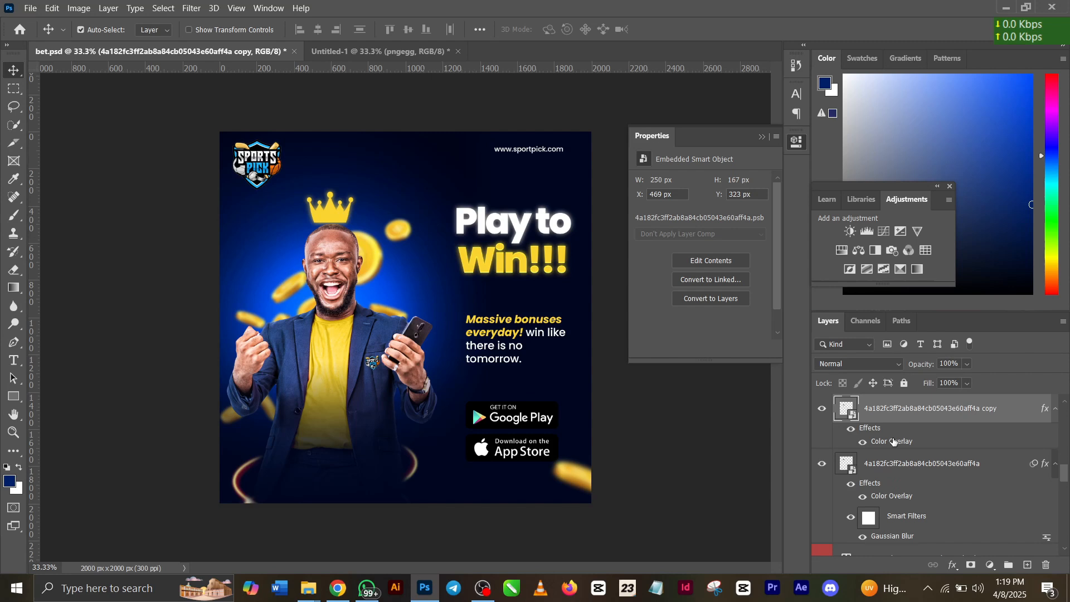
Examine the Topaz Adjust 4 smart filter's exposure settings on the man's Layer 1
{"action": "left_click", "coordinate": [351, 280]}
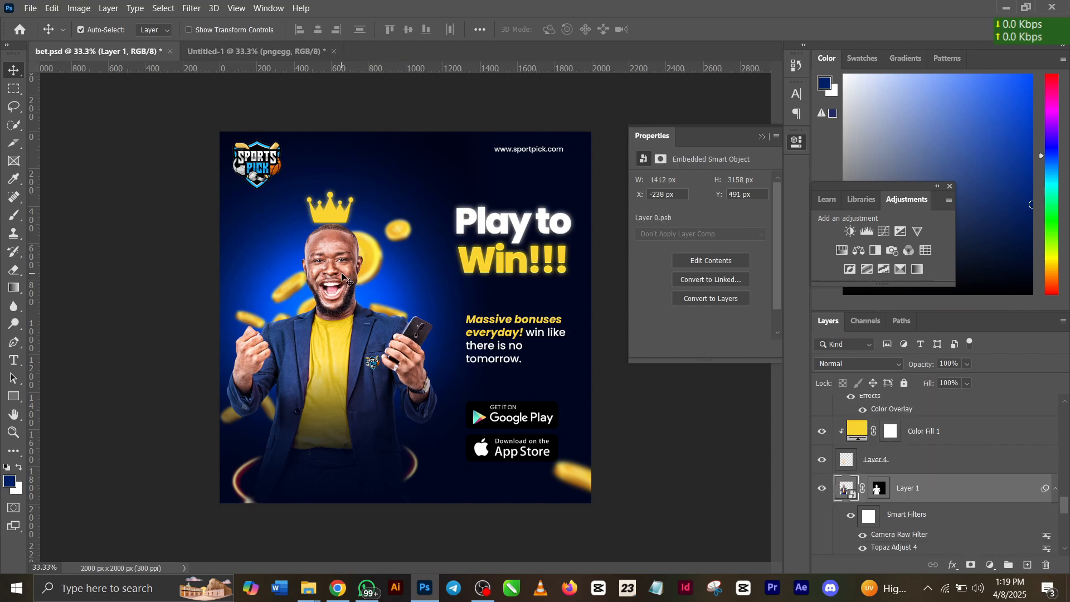
{"action": "double_click", "coordinate": [883, 549]}
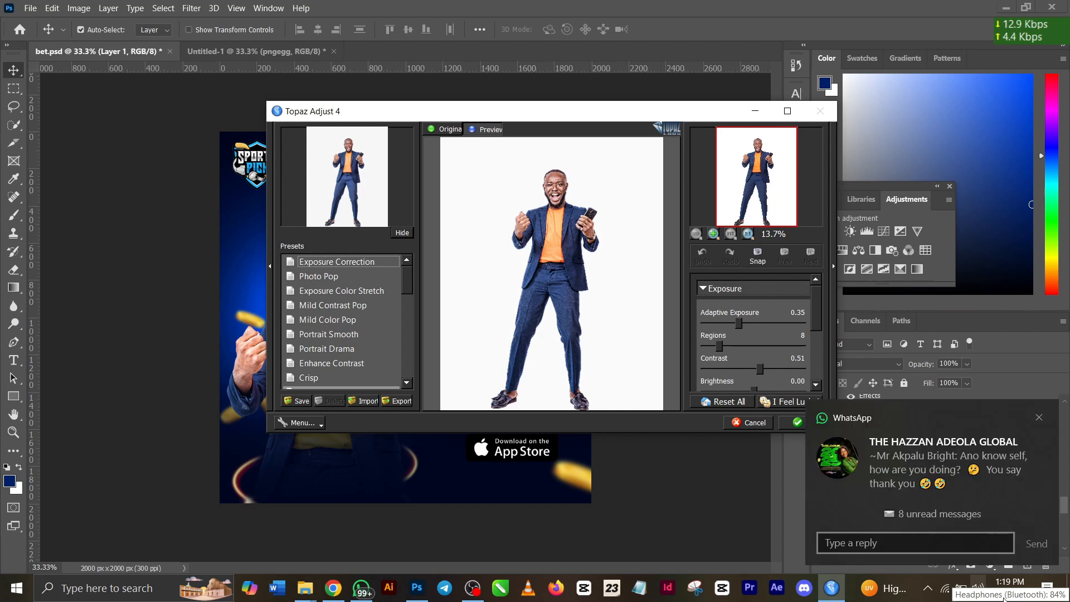
{"action": "left_click", "coordinate": [1039, 417]}
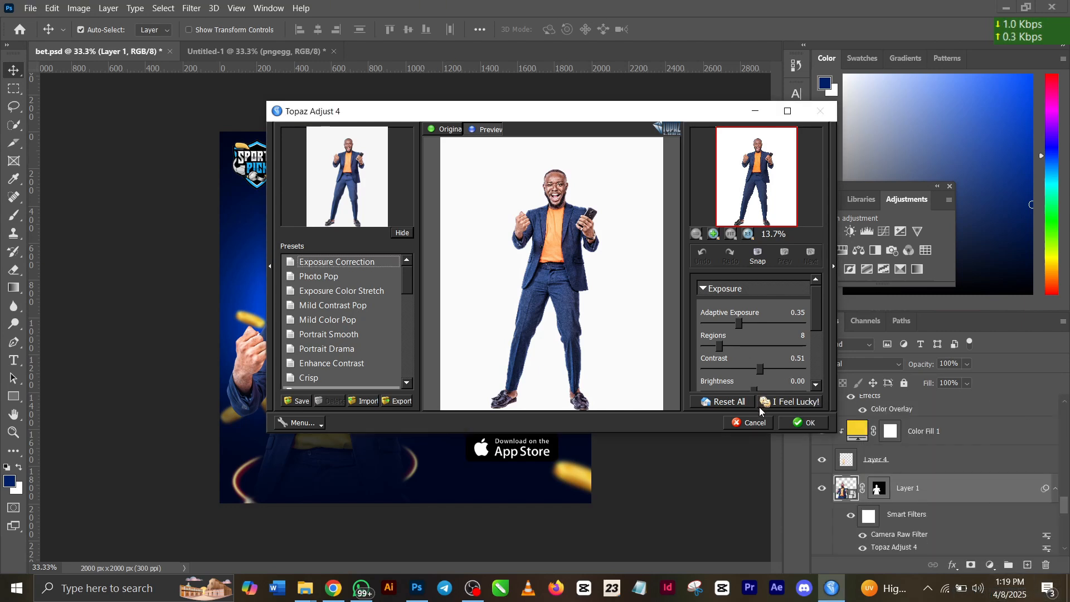
{"action": "left_click", "coordinate": [806, 427]}
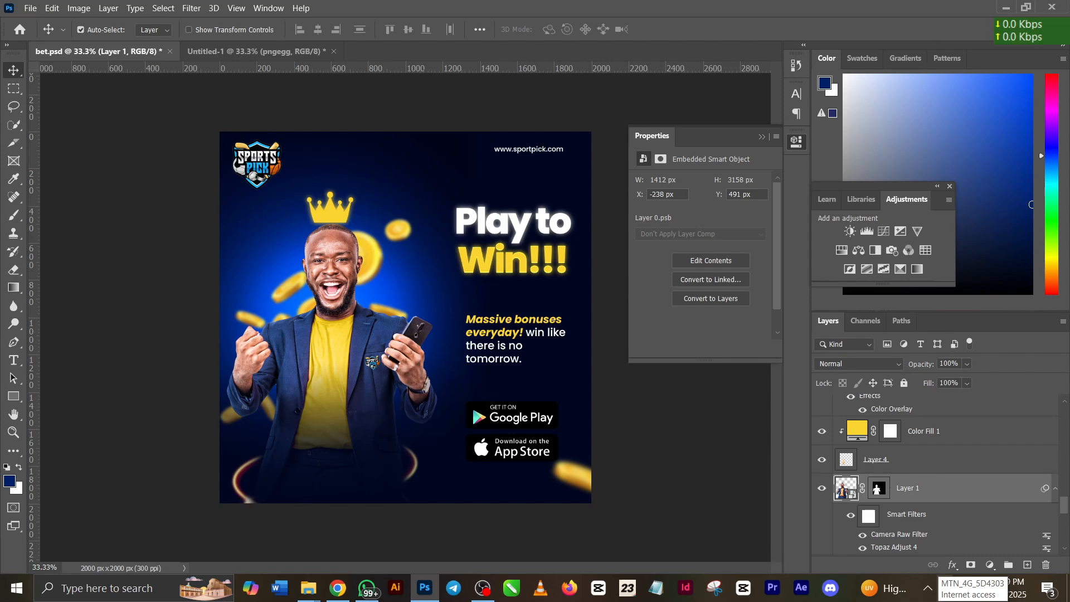
Examine the Basic and Detail settings of the Camera Raw smart filter on the man's Layer 1, leaving without changes
{"action": "double_click", "coordinate": [904, 533]}
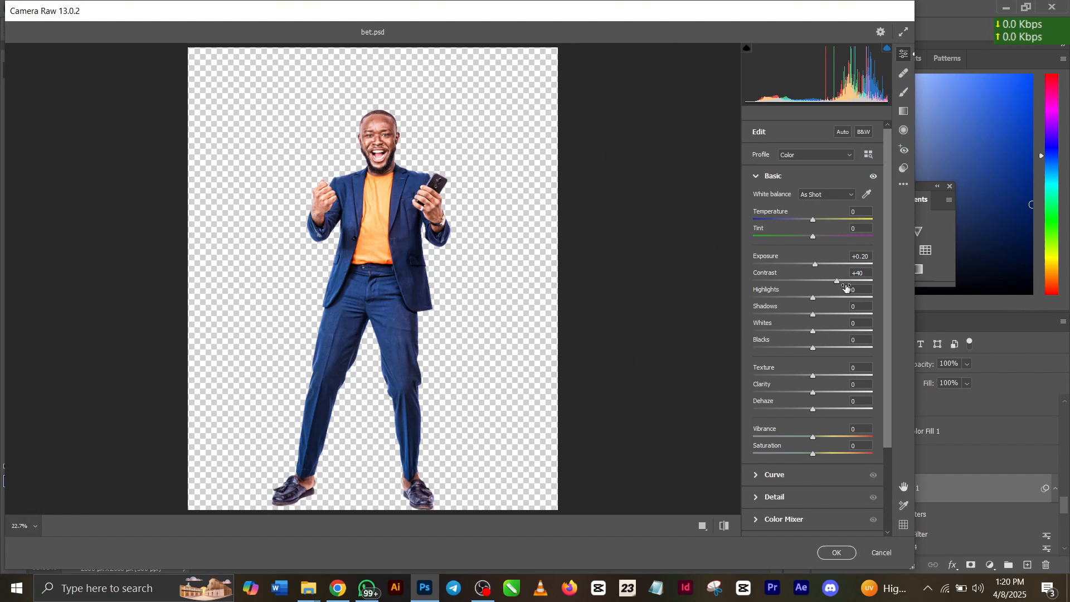
{"action": "scroll", "coordinate": [840, 446], "scroll_direction": "down", "scroll_amount": 3}
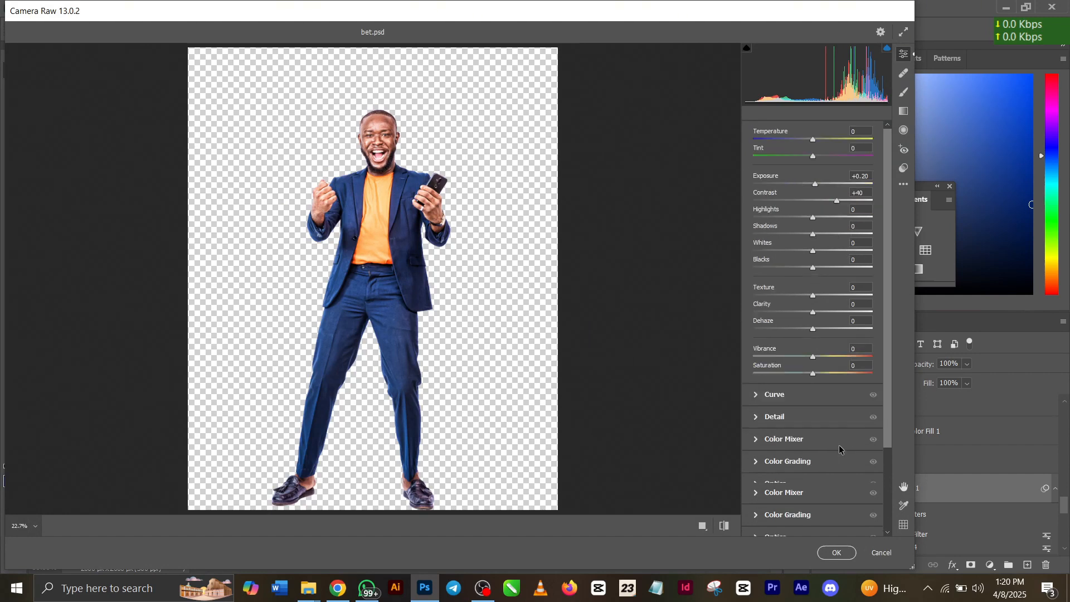
{"action": "left_click", "coordinate": [794, 416]}
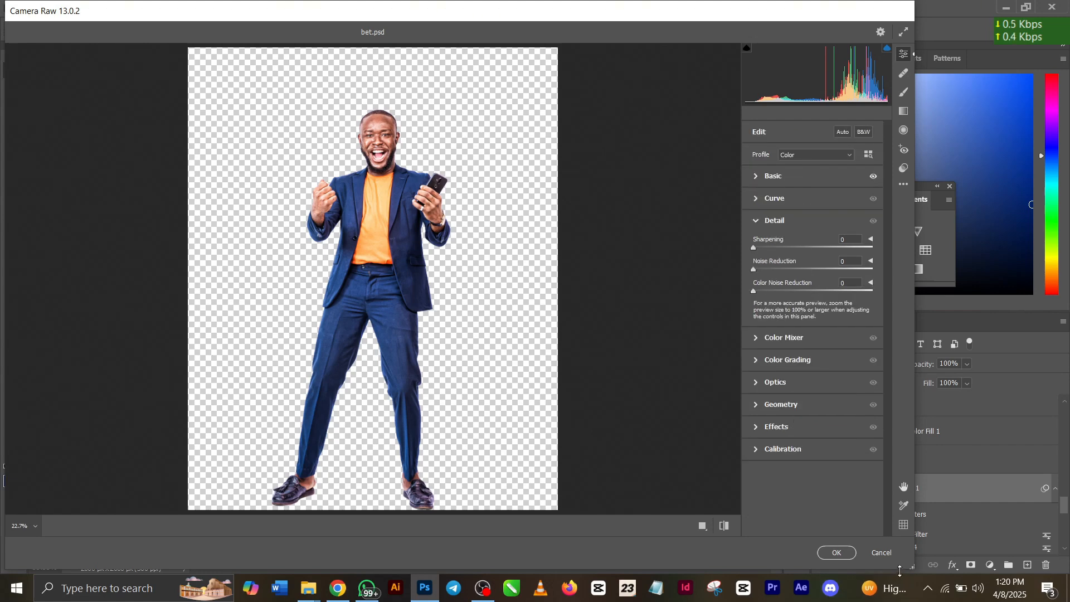
{"action": "left_click", "coordinate": [894, 554]}
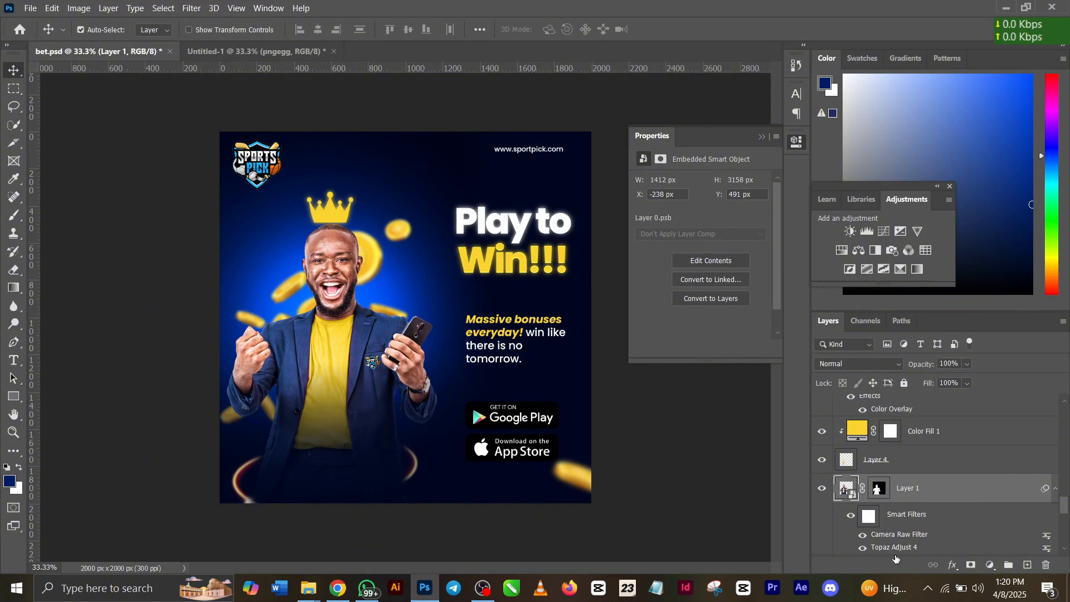